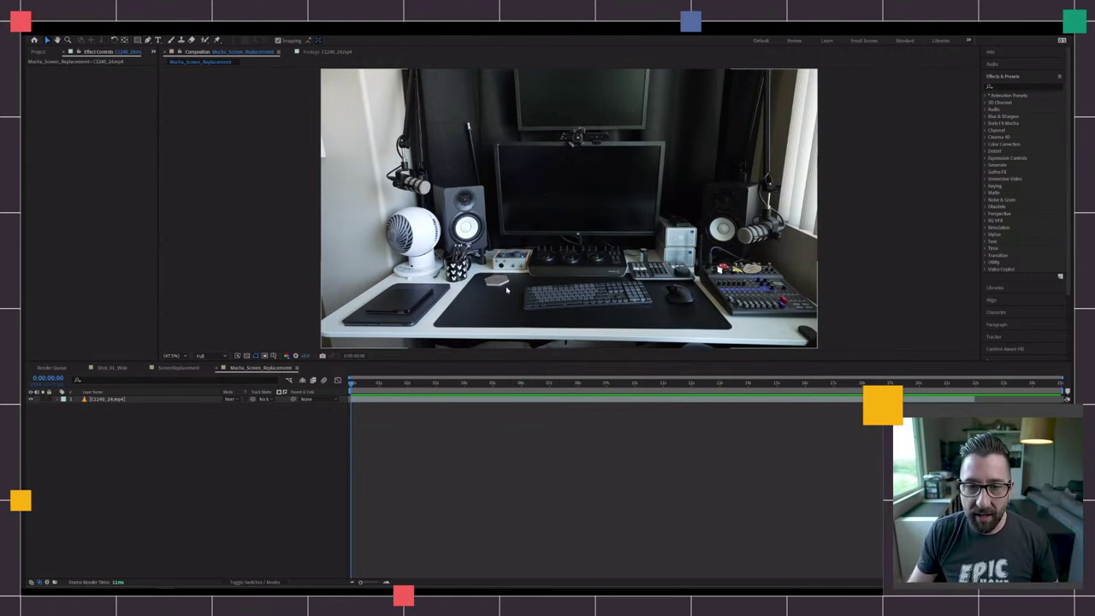
- Scrub through the desk footage and play the finished screen replacement shot in VLC media player as a reference
{"action": "left_click_drag", "start_coordinate": [353, 385], "coordinate": [645, 390]}
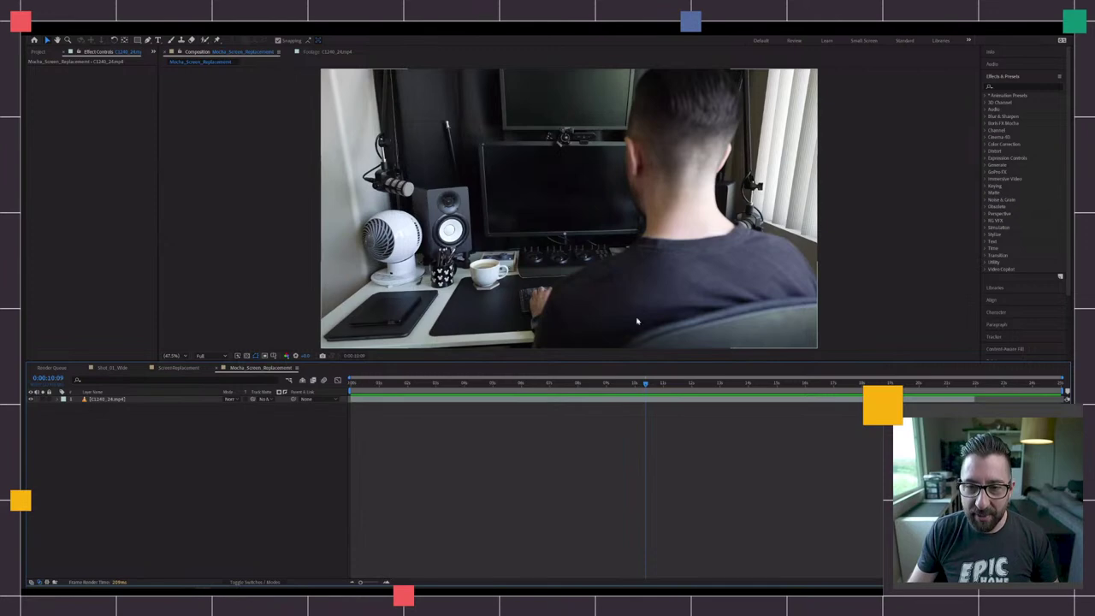
{"action": "left_click_drag", "start_coordinate": [658, 389], "coordinate": [601, 382]}
{"action": "key", "text": "alt+Tab"}
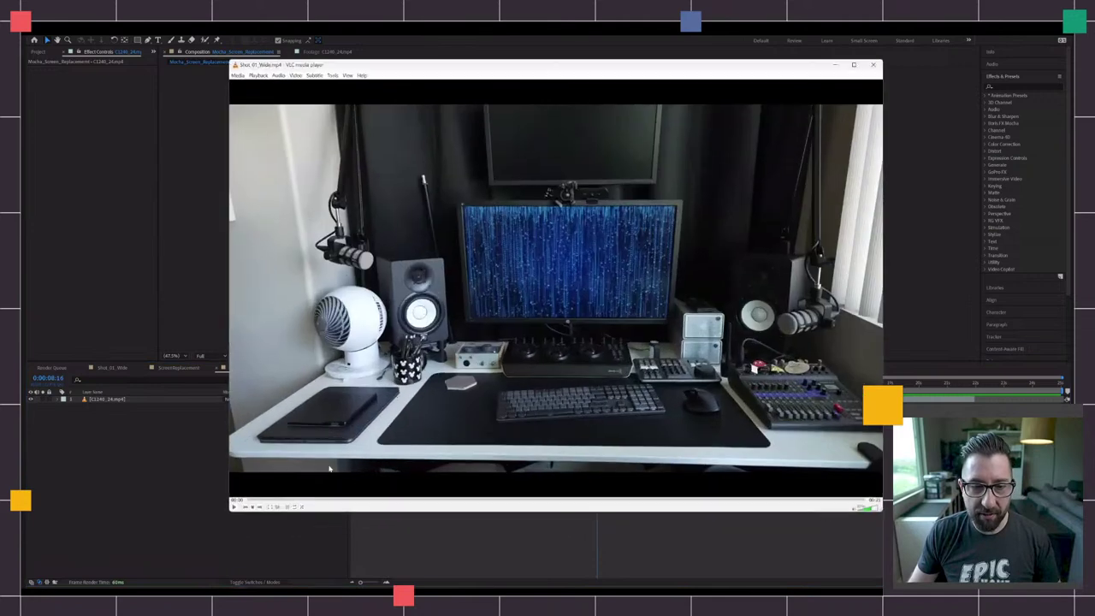
{"action": "left_click", "coordinate": [234, 506]}
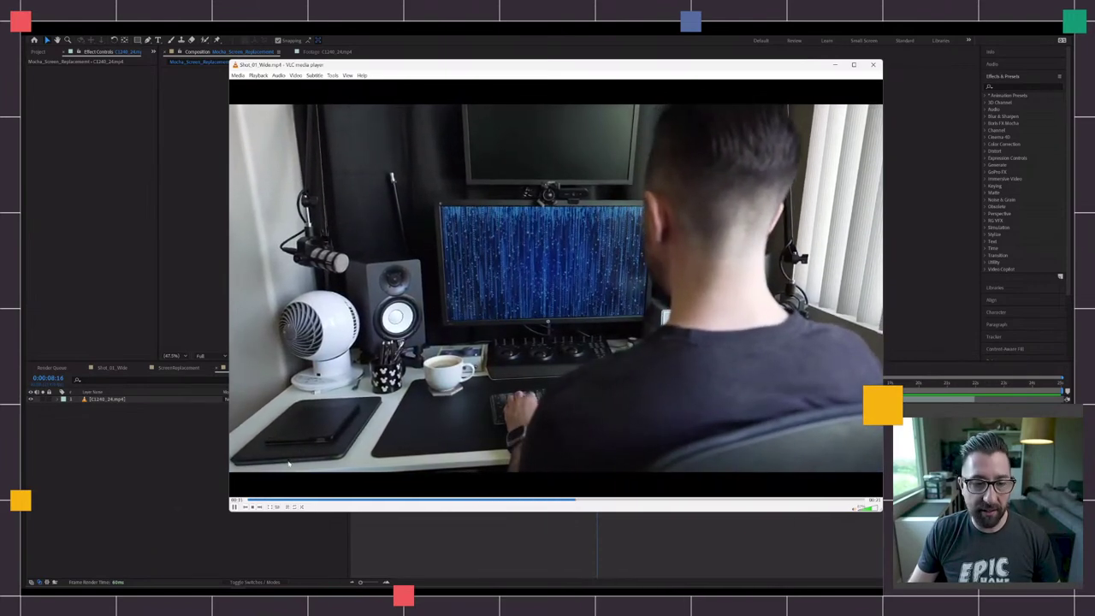
{"action": "left_click", "coordinate": [233, 506]}
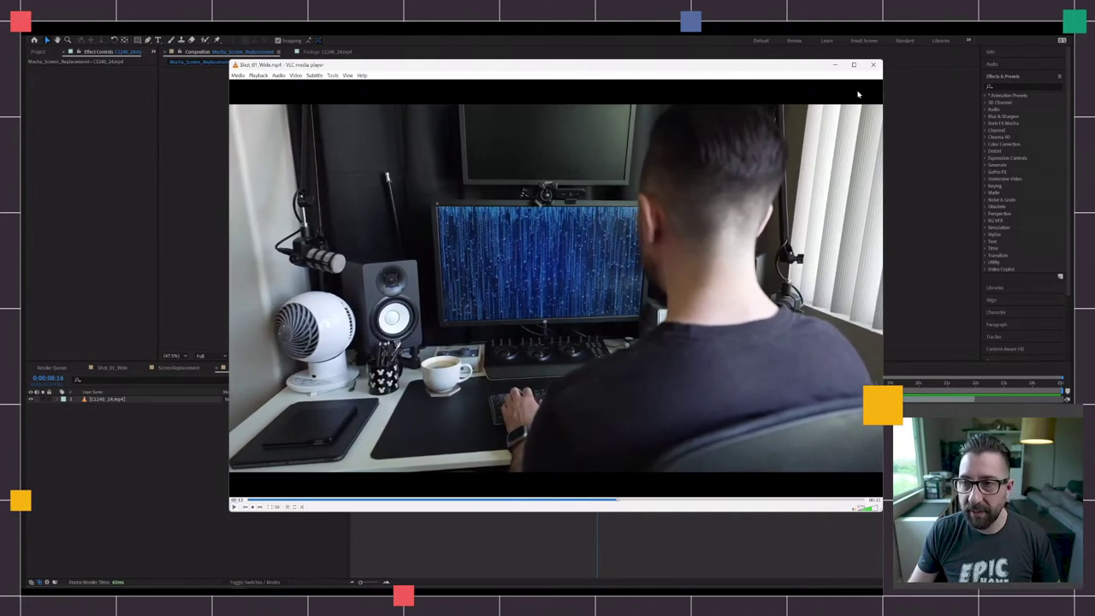
{"action": "key", "text": "alt+Tab"}
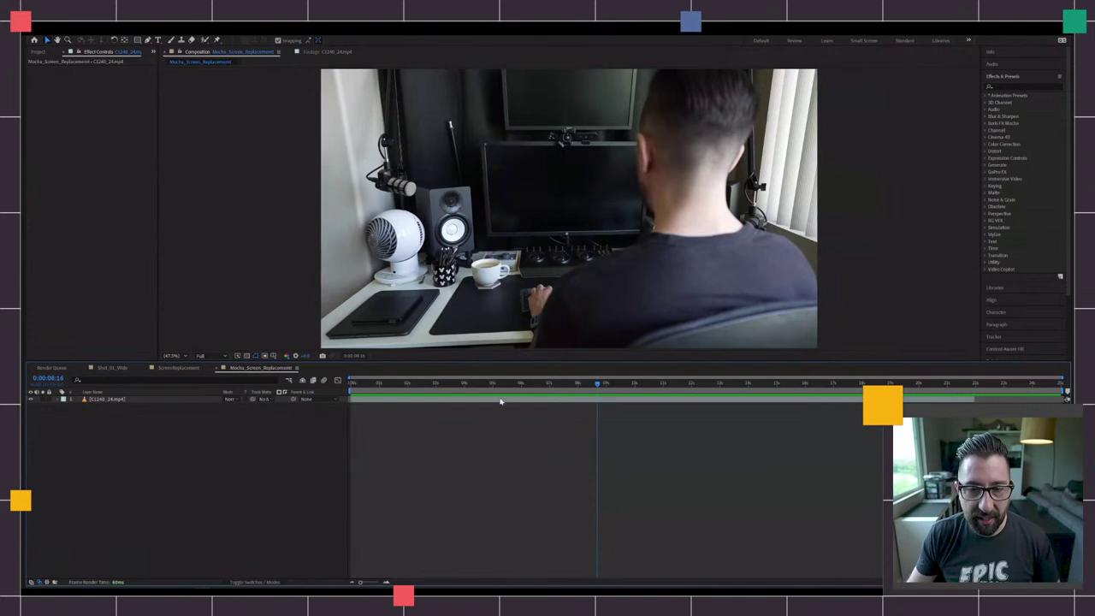
- From the first frame, apply the Mocha AE effect to the desk footage layer
{"action": "key", "text": "Home"}
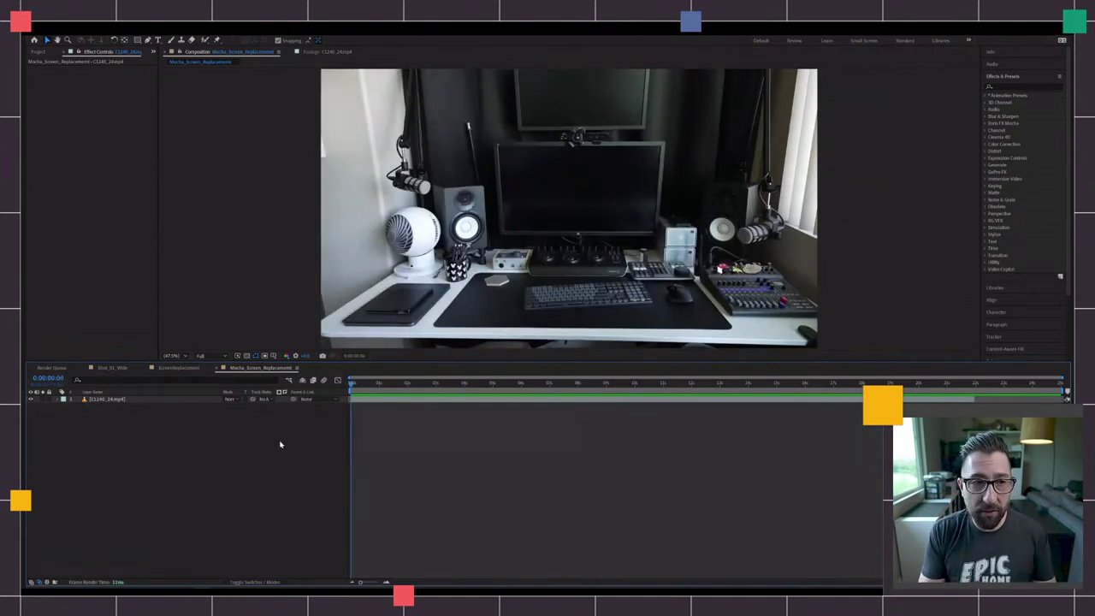
{"action": "left_click", "coordinate": [132, 400]}
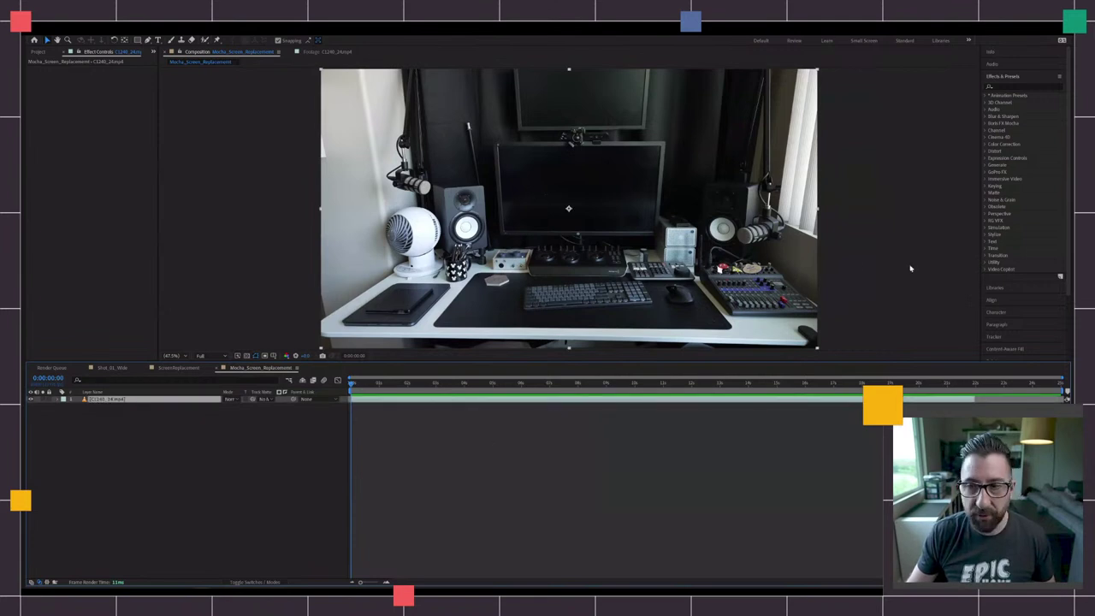
{"action": "left_click", "coordinate": [1001, 85]}
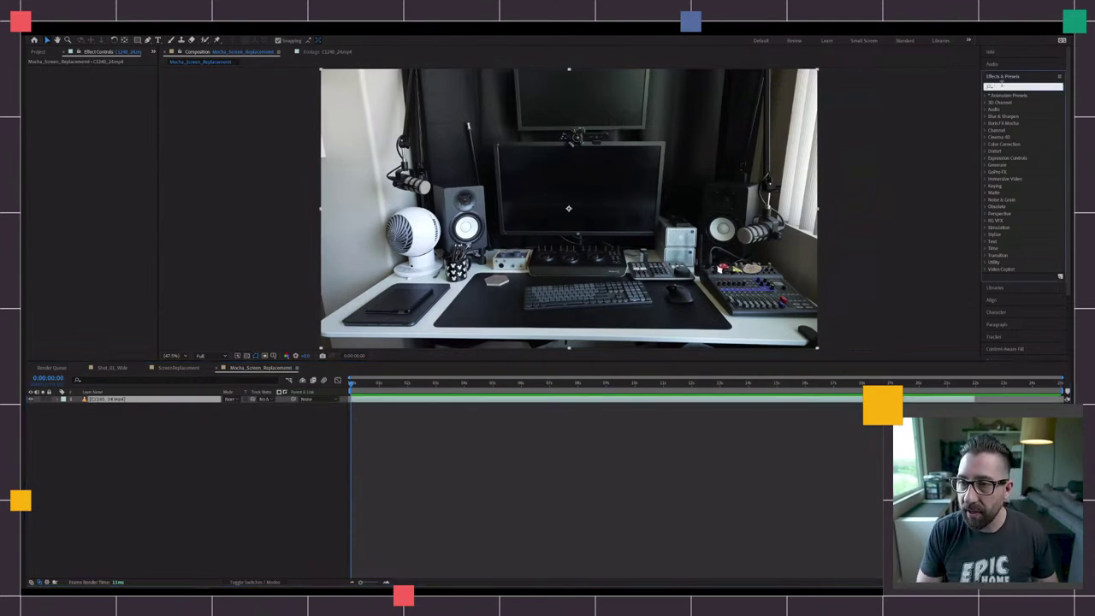
{"action": "type", "text": "mocha"}
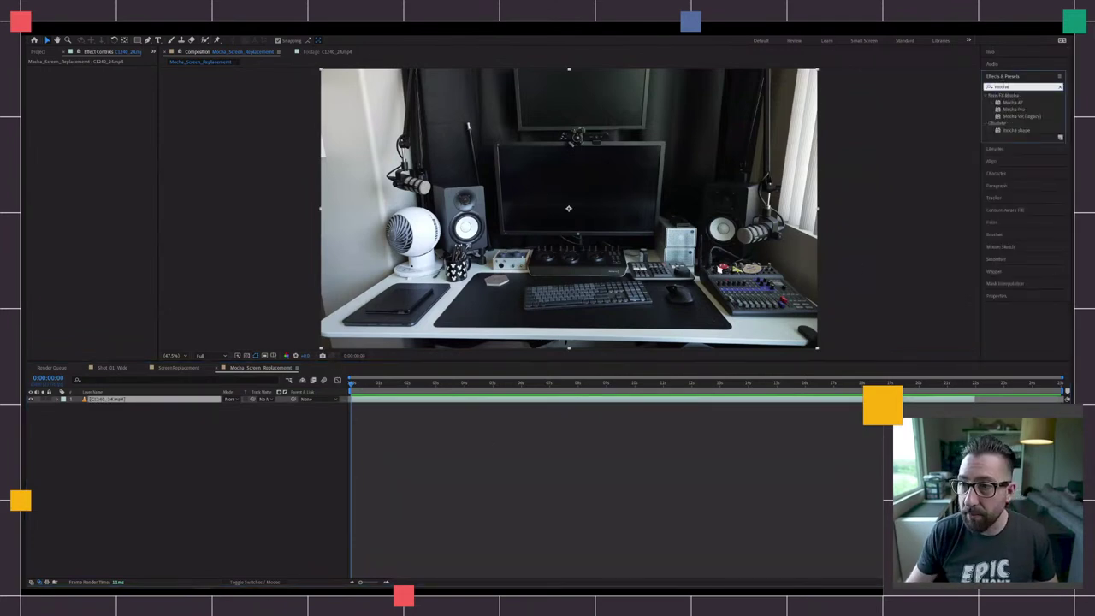
{"action": "left_click_drag", "start_coordinate": [1011, 107], "coordinate": [129, 401]}
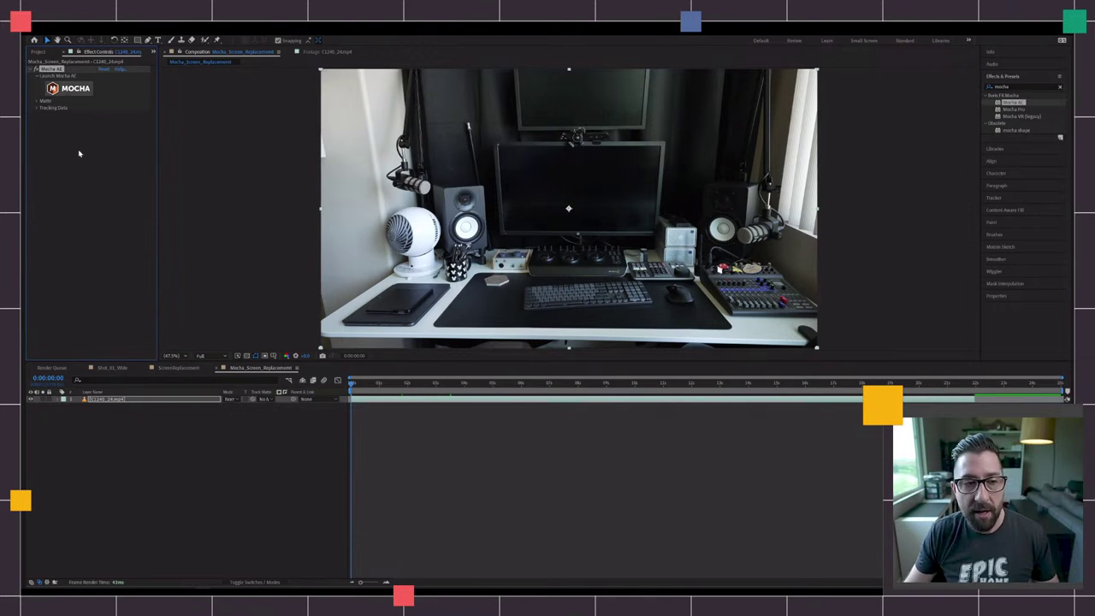
- Set the composition's preview resolution to Full and launch Mocha AE from the effect, closing its welcome message
{"action": "left_click", "coordinate": [217, 357]}
{"action": "left_click", "coordinate": [215, 376]}
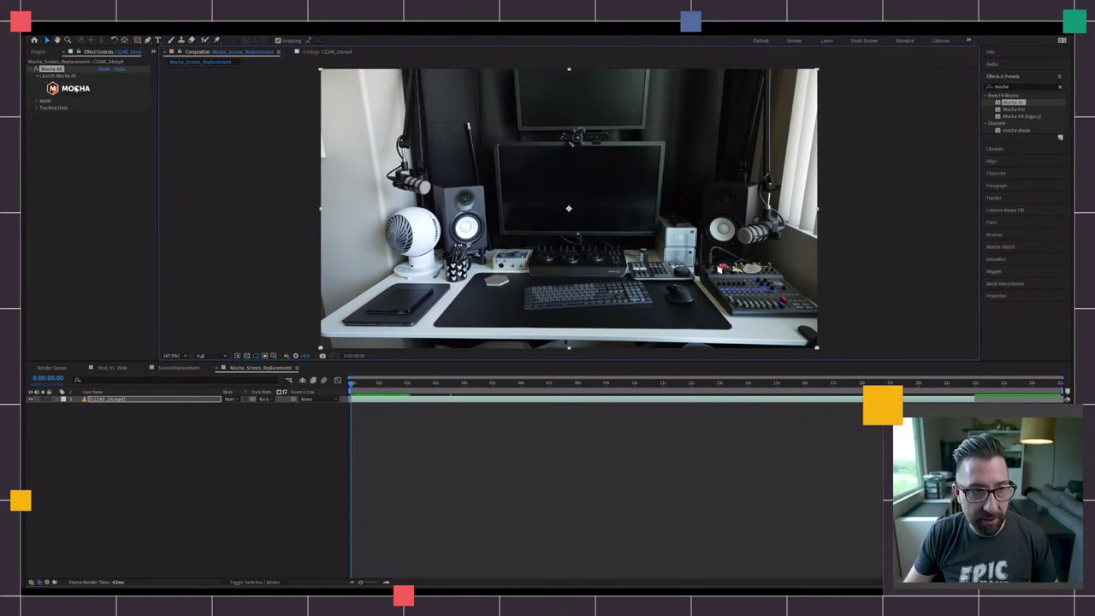
{"action": "left_click", "coordinate": [75, 88]}
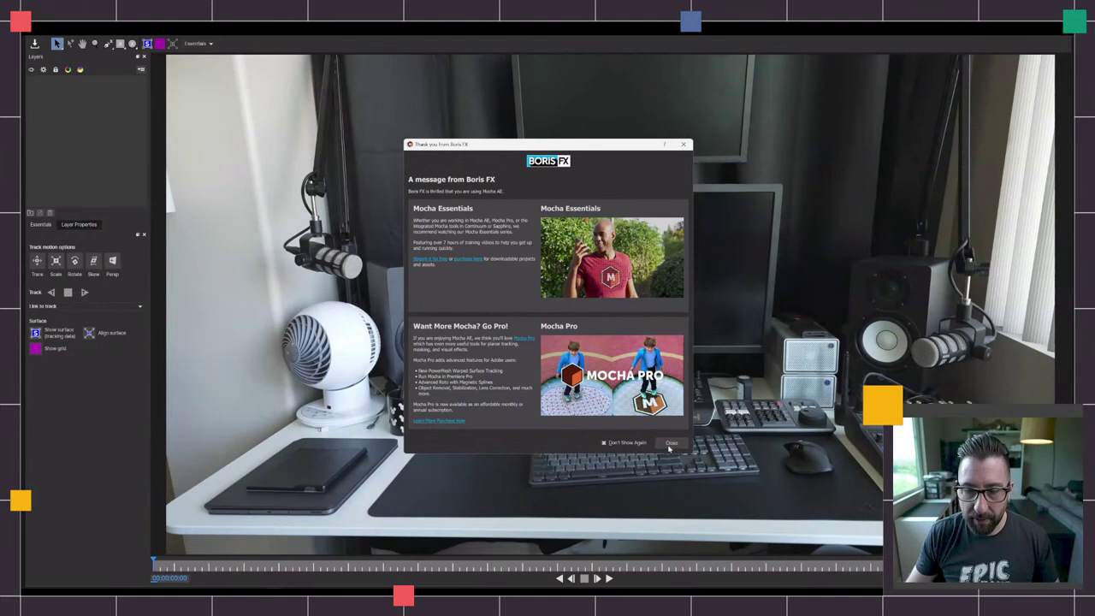
{"action": "left_click", "coordinate": [668, 446]}
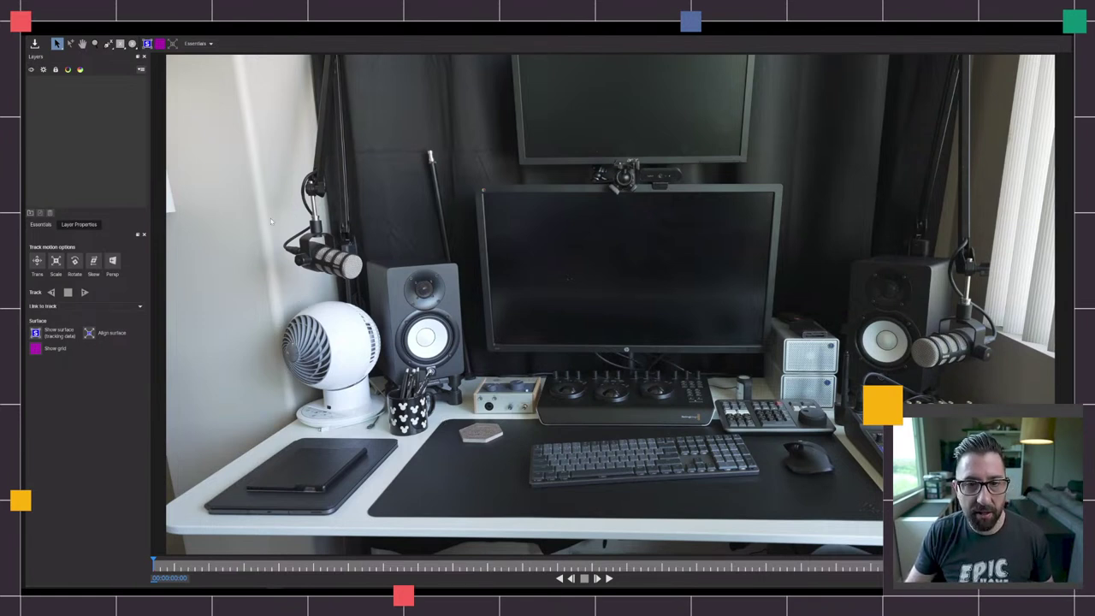
- Change the Mocha workspace layout from Essentials to Classic
{"action": "left_click", "coordinate": [205, 45]}
{"action": "left_click", "coordinate": [203, 57]}
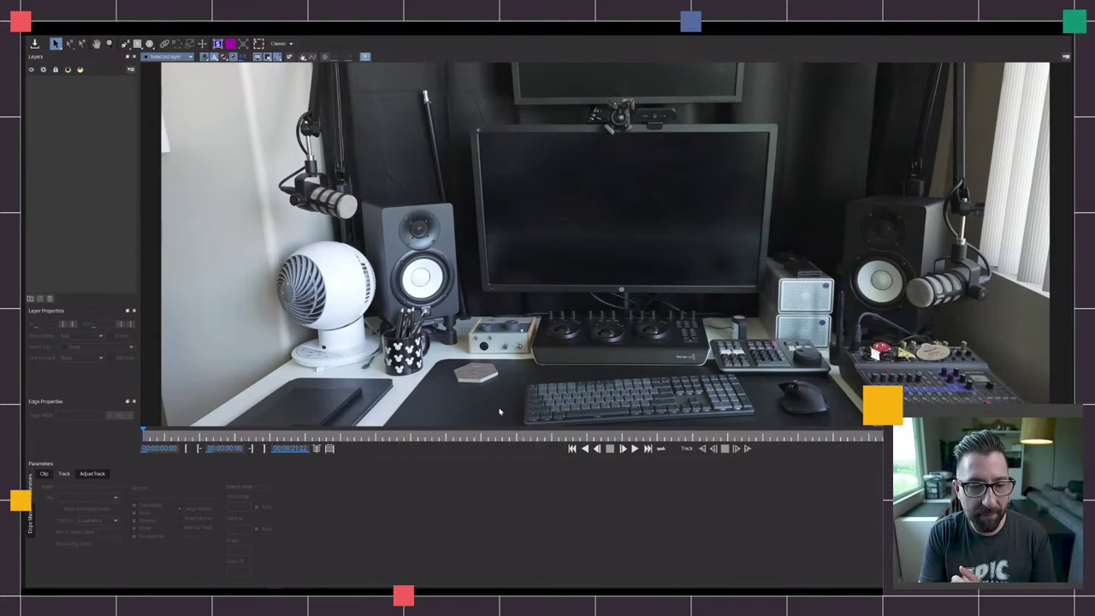
{"action": "left_click", "coordinate": [289, 44]}
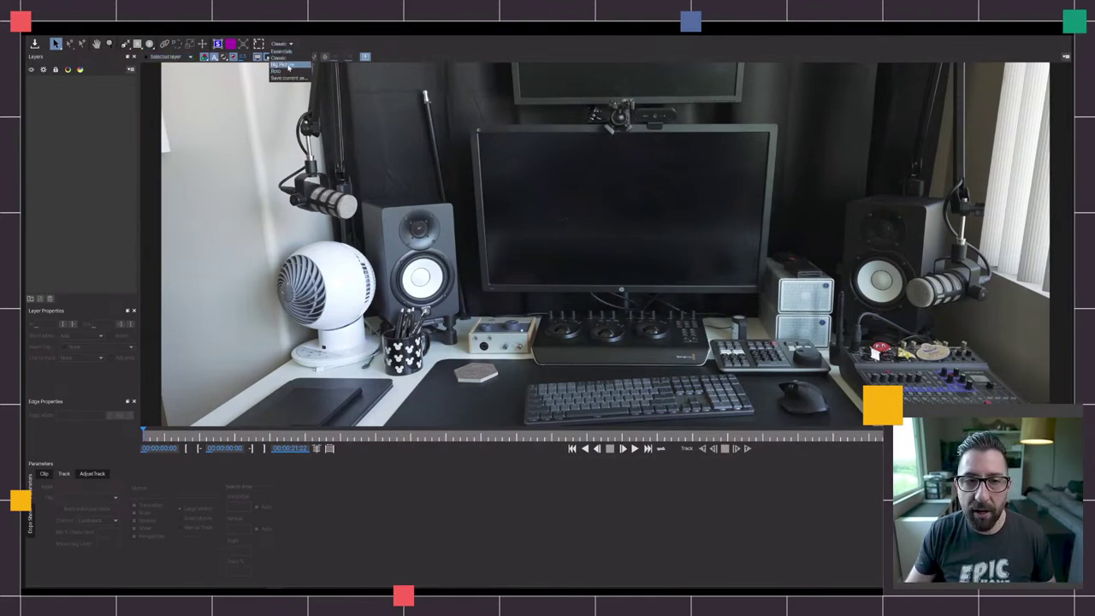
{"action": "left_click", "coordinate": [289, 55]}
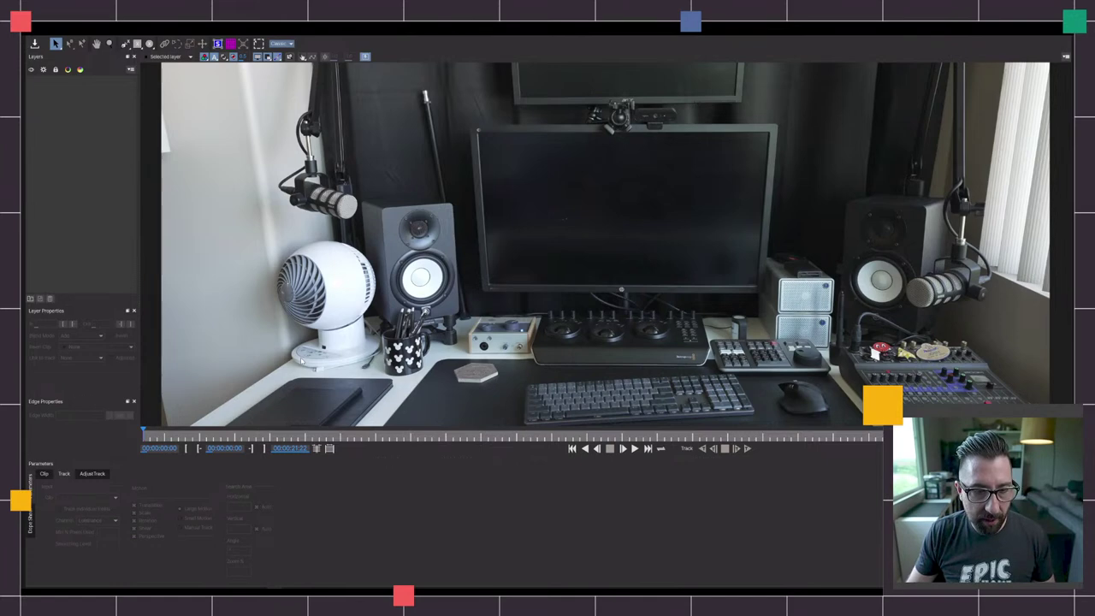
- Fit the whole shot in the viewer and examine frame by frame where the man passes in front of the monitor
{"action": "scroll", "coordinate": [310, 351], "scroll_direction": "down", "scroll_amount": 3}
{"action": "key", "text": "x"}
{"action": "left_click_drag", "start_coordinate": [363, 304], "coordinate": [402, 279]}
{"action": "scroll", "coordinate": [401, 313], "scroll_direction": "down", "scroll_amount": 2}
{"action": "scroll", "coordinate": [404, 313], "scroll_direction": "up", "scroll_amount": 2}
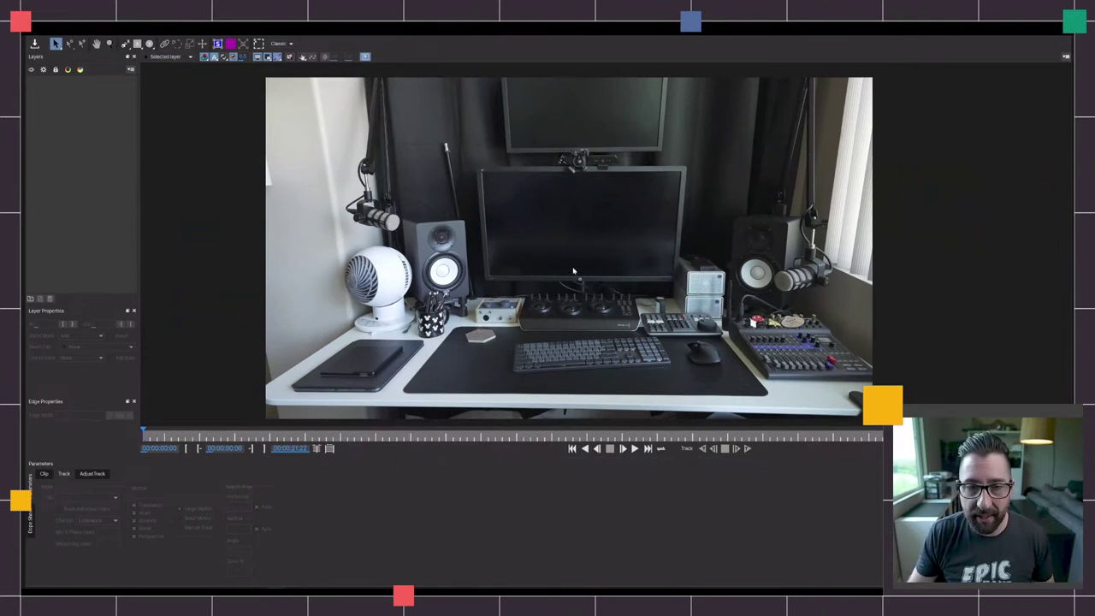
{"action": "key", "text": "x"}
{"action": "mouse_move", "coordinate": [573, 267]}
{"action": "left_mouse_down"}
{"action": "mouse_move", "coordinate": [513, 269]}
{"action": "mouse_move", "coordinate": [579, 283]}
{"action": "mouse_move", "coordinate": [567, 256]}
{"action": "mouse_move", "coordinate": [549, 289]}
{"action": "mouse_move", "coordinate": [608, 270]}
{"action": "mouse_move", "coordinate": [586, 269]}
{"action": "left_mouse_up"}
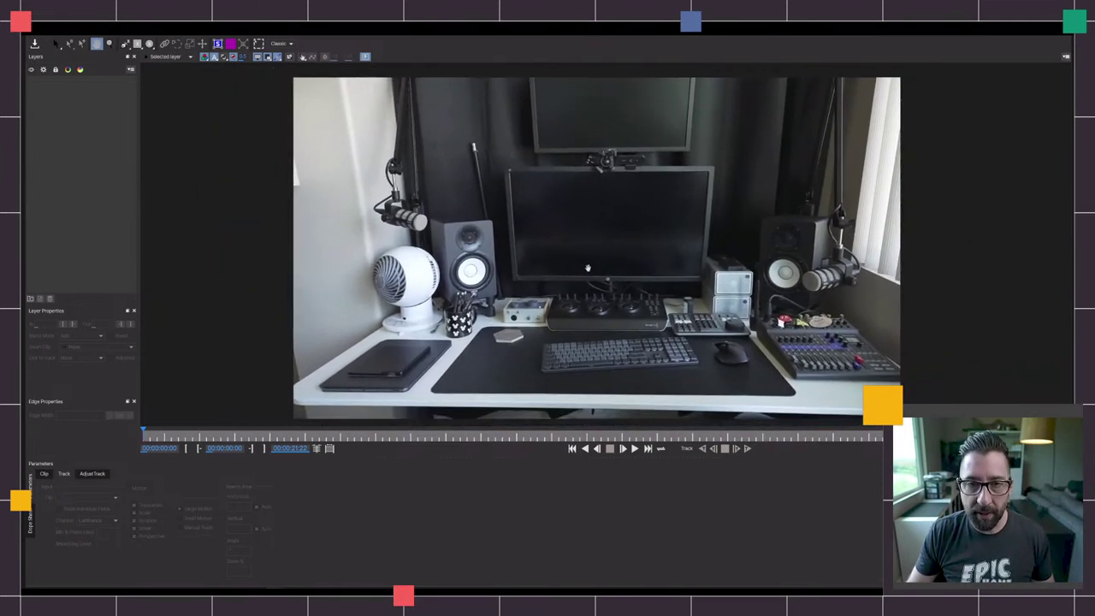
{"action": "scroll", "coordinate": [586, 268], "scroll_direction": "up", "scroll_amount": 1}
{"action": "scroll", "coordinate": [404, 322], "scroll_direction": "down", "scroll_amount": 1}
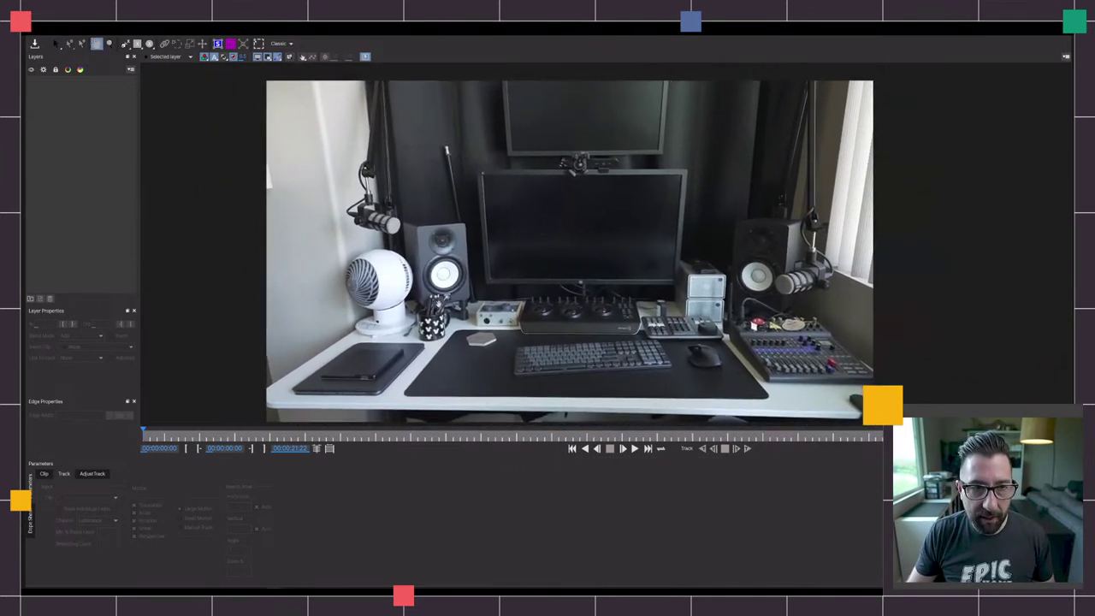
{"action": "mouse_move", "coordinate": [144, 432]}
{"action": "left_mouse_down"}
{"action": "mouse_move", "coordinate": [522, 415]}
{"action": "mouse_move", "coordinate": [802, 447]}
{"action": "mouse_move", "coordinate": [419, 452]}
{"action": "mouse_move", "coordinate": [313, 433]}
{"action": "mouse_move", "coordinate": [592, 441]}
{"action": "mouse_move", "coordinate": [156, 434]}
{"action": "left_mouse_up"}
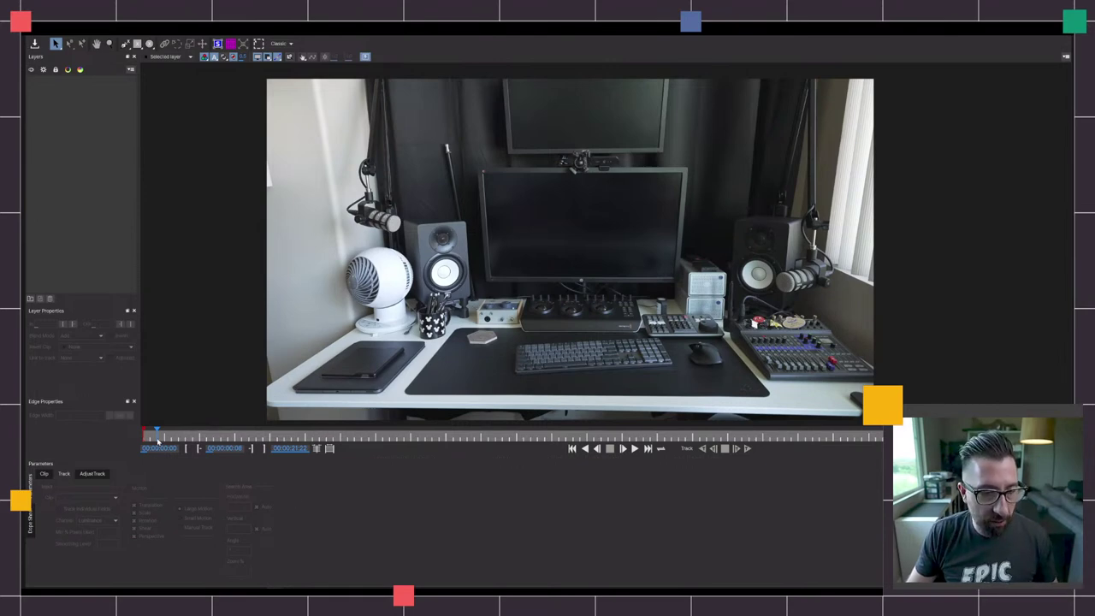
{"action": "left_click_drag", "start_coordinate": [157, 436], "coordinate": [332, 449]}
{"action": "key", "text": "Left"}
{"action": "key", "text": "Left"}
{"action": "key", "text": "Left"}
{"action": "key", "text": "Left"}
{"action": "key", "text": "Left"}
{"action": "key", "text": "Left"}
{"action": "key", "text": "Left"}
{"action": "key", "text": "Left"}
{"action": "key", "text": "Left"}
{"action": "key", "text": "Right"}
{"action": "key", "text": "Right"}
{"action": "key", "text": "Right"}
{"action": "key", "text": "Right"}
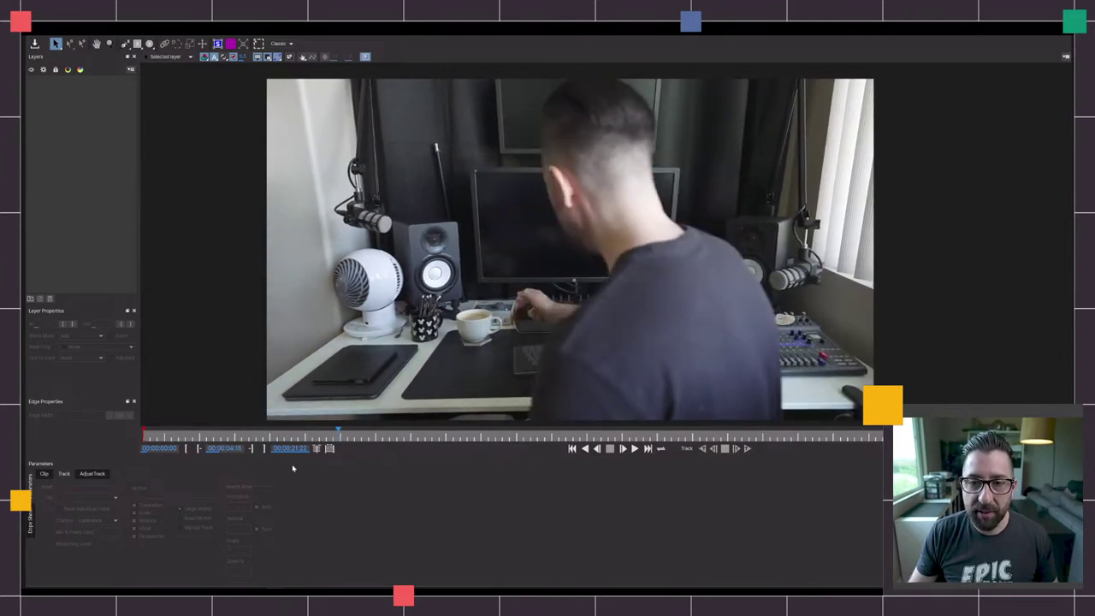
- At frame 00:00:21:20, draw a loose closed spline around the man's head, neck and shoulders
{"action": "left_click_drag", "start_coordinate": [338, 433], "coordinate": [1007, 442]}
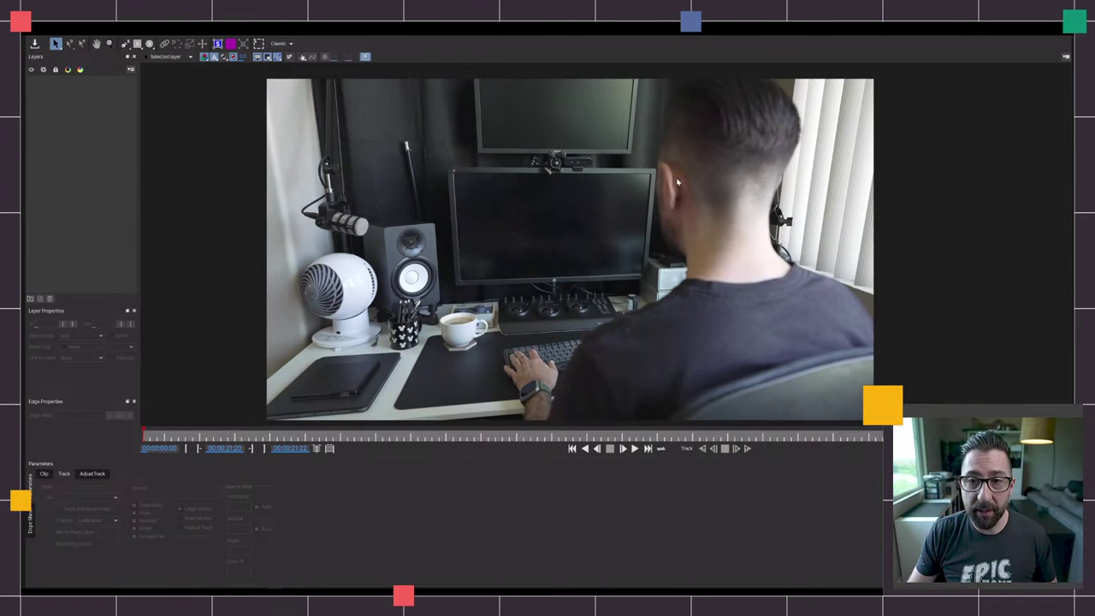
{"action": "scroll", "coordinate": [668, 232], "scroll_direction": "down", "scroll_amount": 1}
{"action": "key", "text": "x"}
{"action": "left_click_drag", "start_coordinate": [669, 232], "coordinate": [643, 257]}
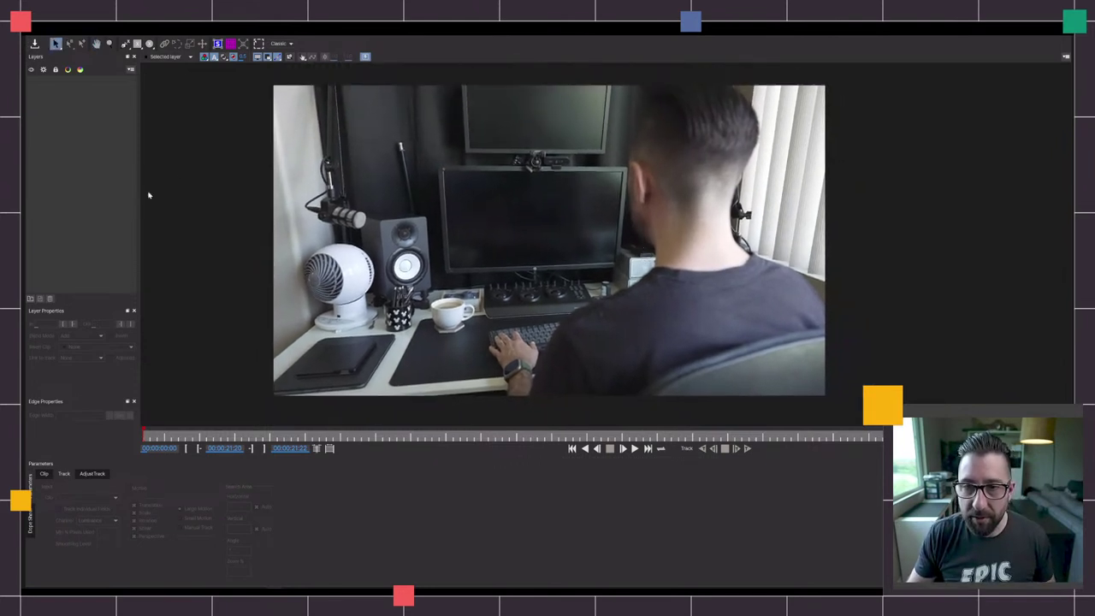
{"action": "left_click", "coordinate": [125, 44]}
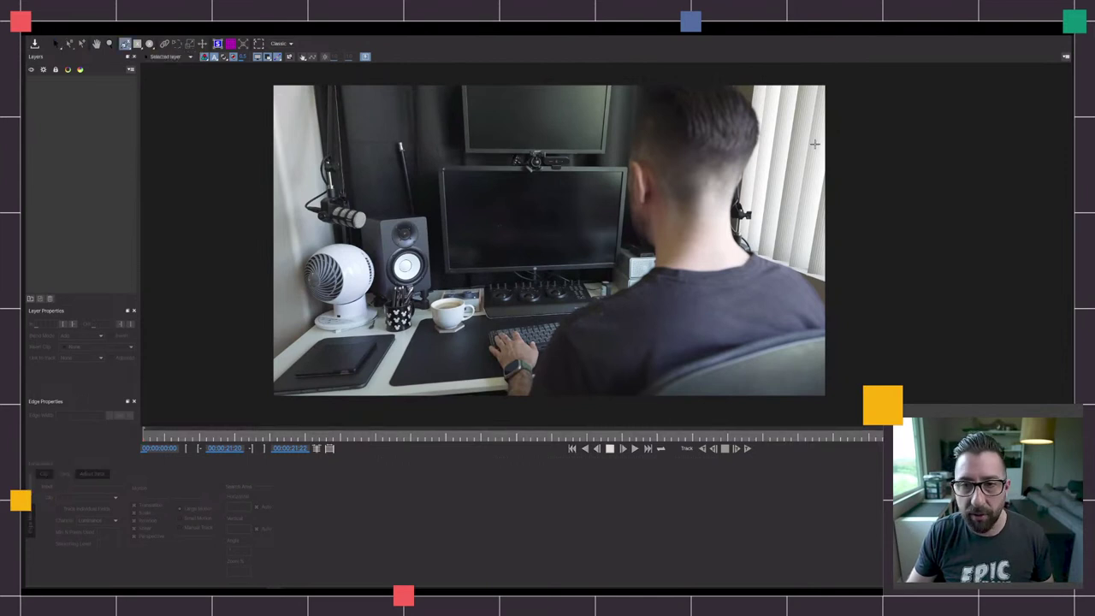
{"action": "left_click", "coordinate": [650, 85]}
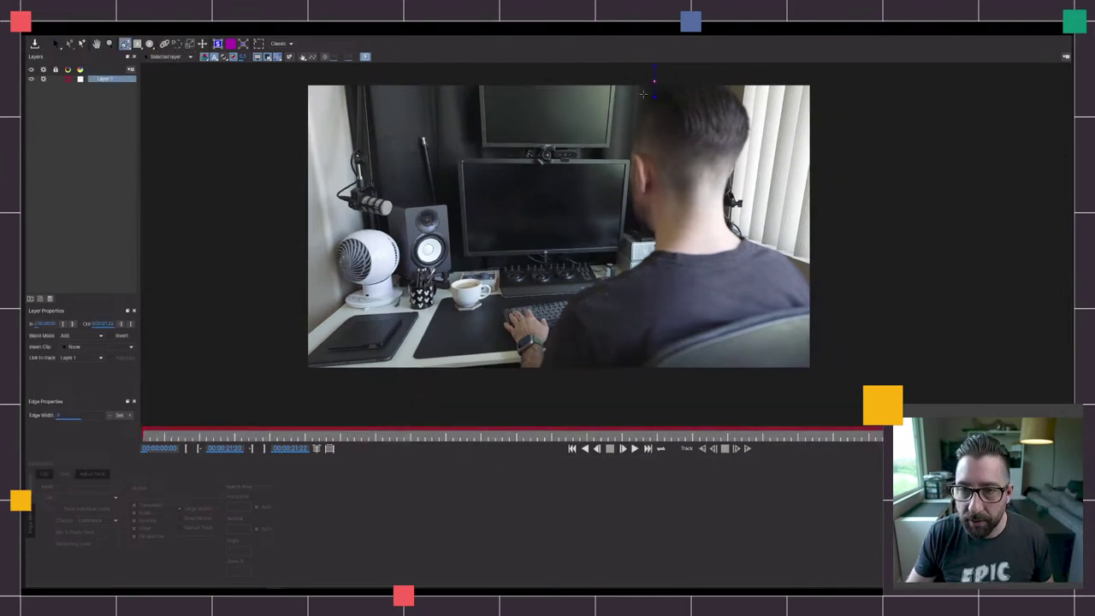
{"action": "left_click", "coordinate": [623, 185]}
{"action": "left_click", "coordinate": [632, 222]}
{"action": "left_click", "coordinate": [641, 236]}
{"action": "left_click", "coordinate": [638, 254]}
{"action": "left_click", "coordinate": [614, 267]}
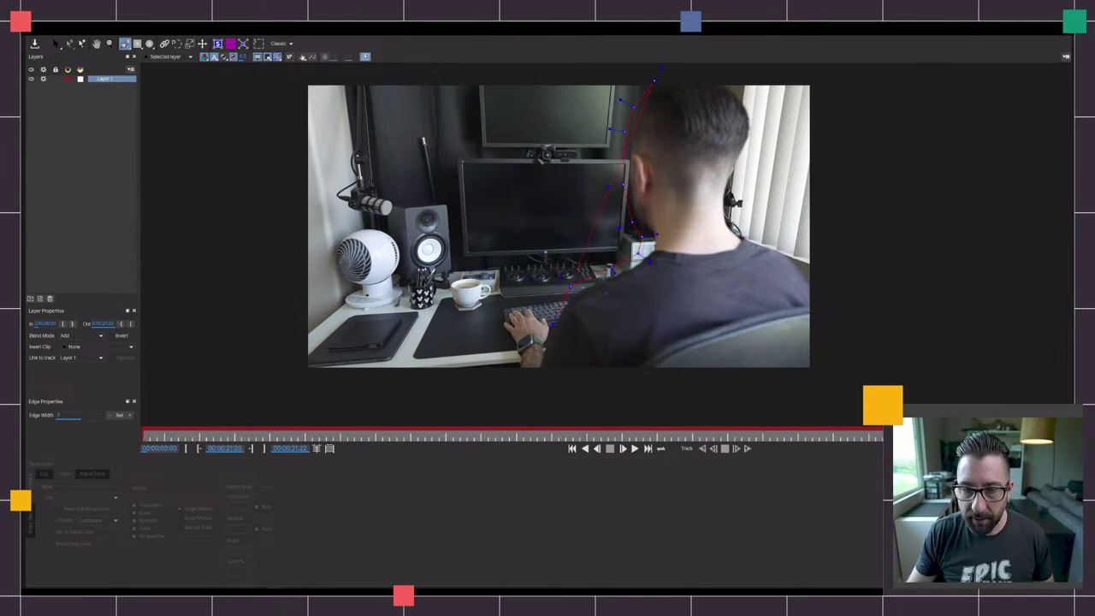
{"action": "left_click", "coordinate": [695, 336]}
{"action": "left_click", "coordinate": [794, 304]}
{"action": "left_click", "coordinate": [816, 282]}
{"action": "left_click", "coordinate": [782, 240]}
{"action": "left_click", "coordinate": [743, 227]}
{"action": "left_click", "coordinate": [740, 176]}
{"action": "left_click", "coordinate": [763, 141]}
{"action": "left_click", "coordinate": [755, 96]}
{"action": "left_click", "coordinate": [742, 82]}
{"action": "left_click", "coordinate": [709, 72]}
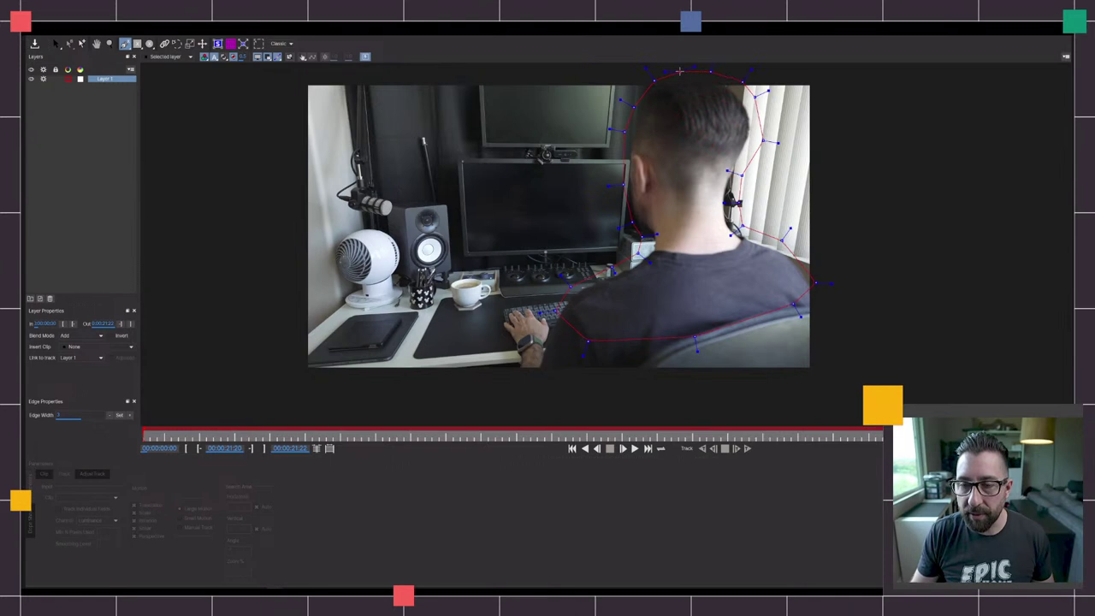
{"action": "left_click", "coordinate": [678, 72]}
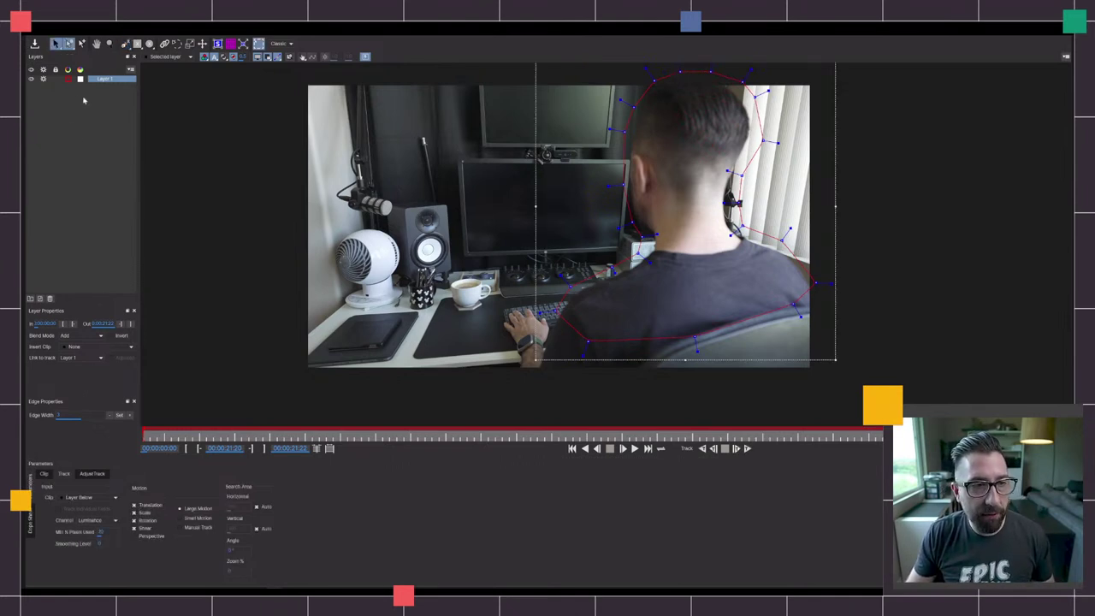
- Rename the new spline layer as Garbage and deselect it
{"action": "left_click", "coordinate": [104, 99]}
{"action": "double_click", "coordinate": [107, 80]}
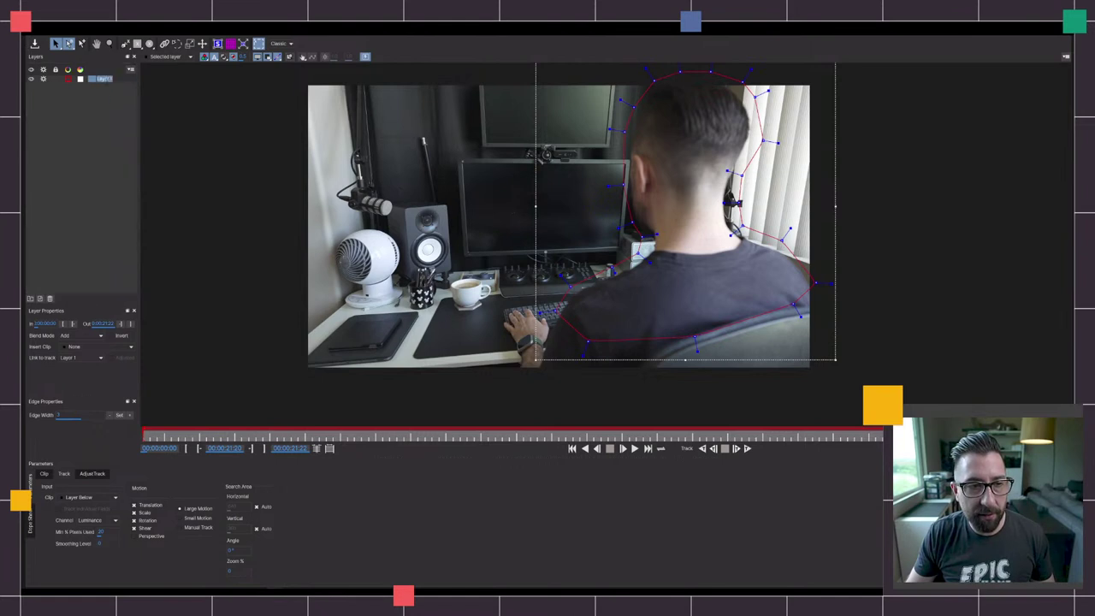
{"action": "type", "text": "Garbage"}
{"action": "key", "text": "Return"}
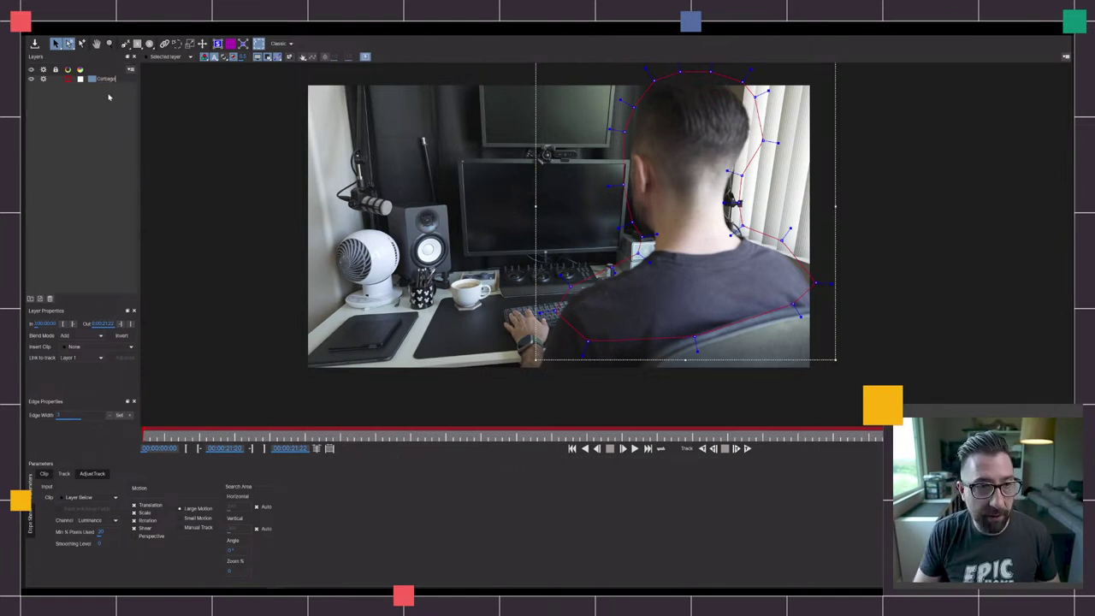
{"action": "left_click", "coordinate": [111, 112]}
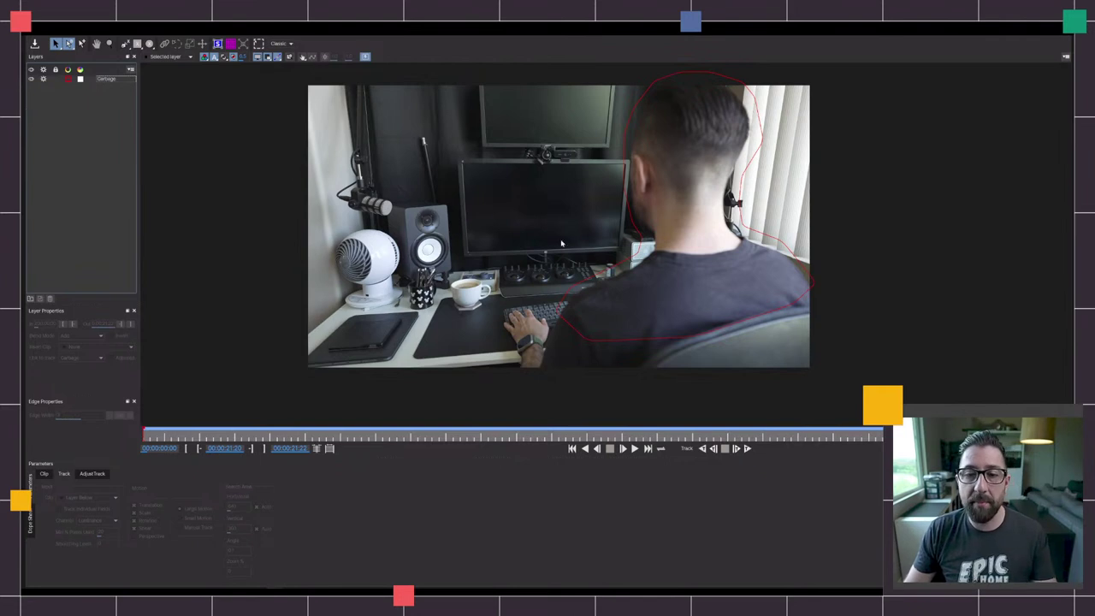
- Track the Garbage layer backward for a few frames, stop the track, and go to frame 00:00:21:21
{"action": "left_click", "coordinate": [106, 79]}
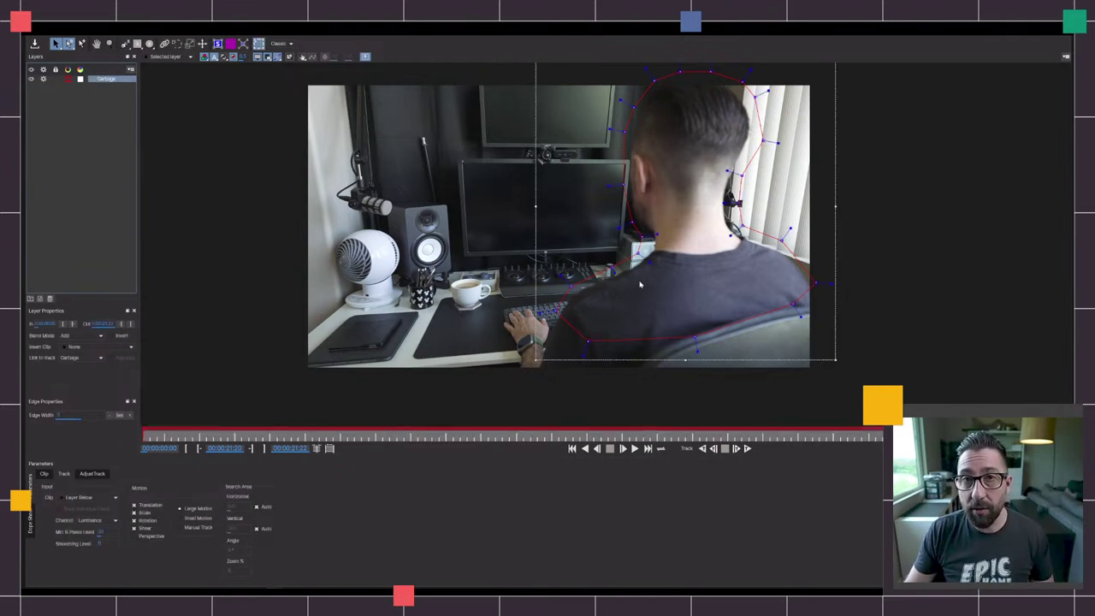
{"action": "left_click", "coordinate": [701, 448]}
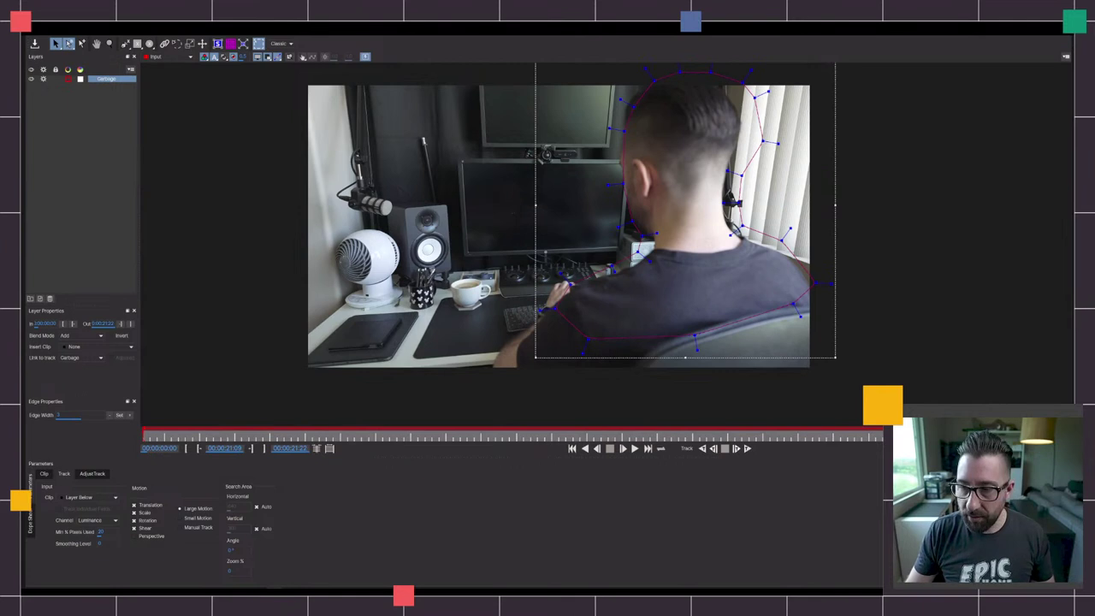
{"action": "key", "text": "space"}
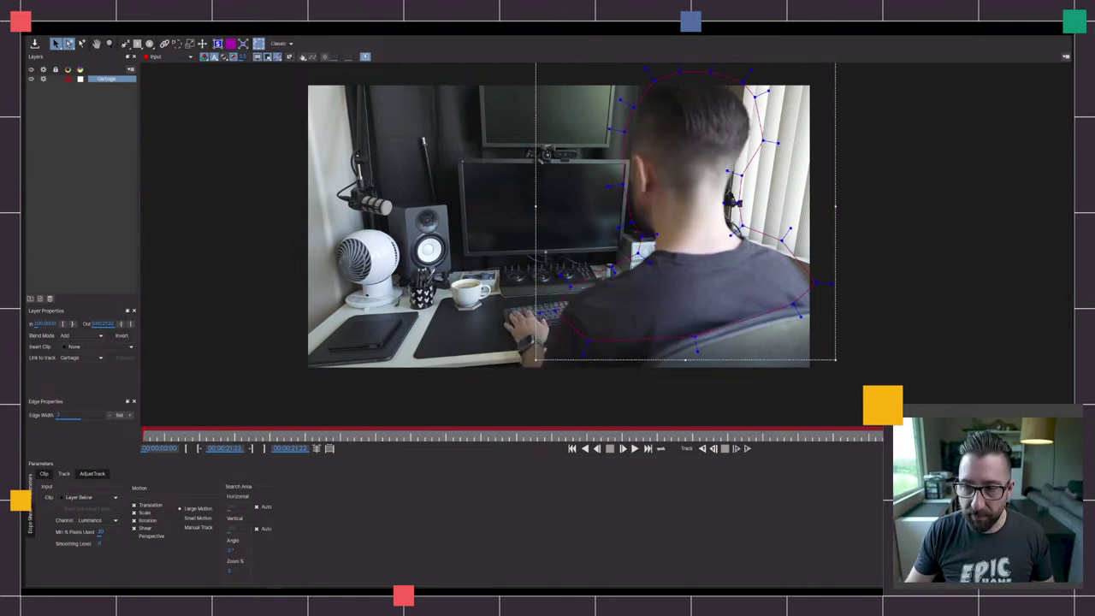
{"action": "key", "text": "Left"}
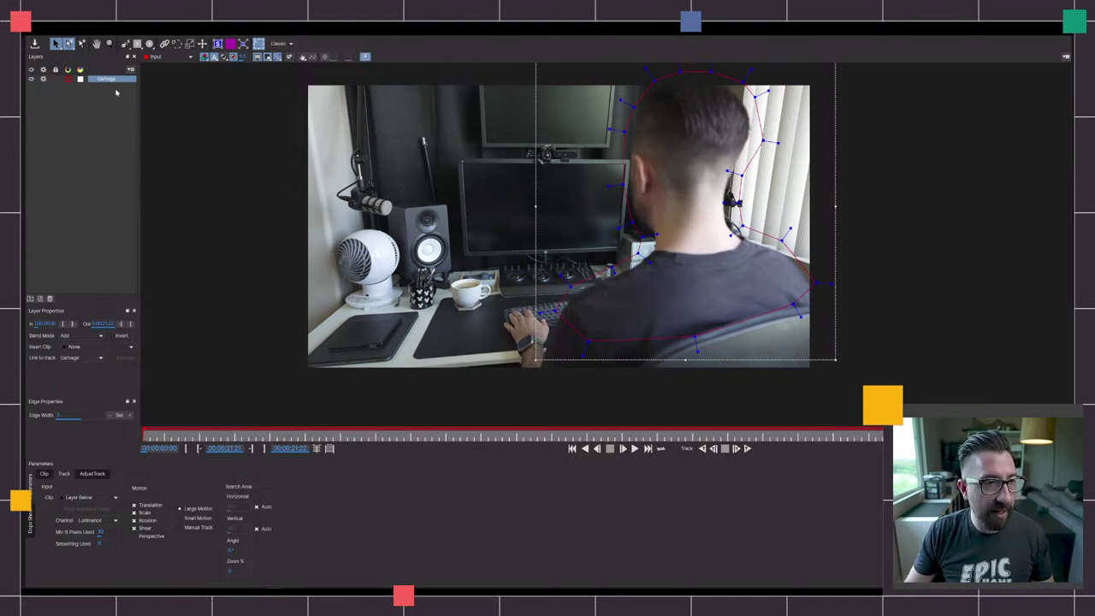
- Enable Perspective motion, track the Garbage layer backward, and widen the spline beside the man's face and forehead
{"action": "left_click", "coordinate": [133, 536]}
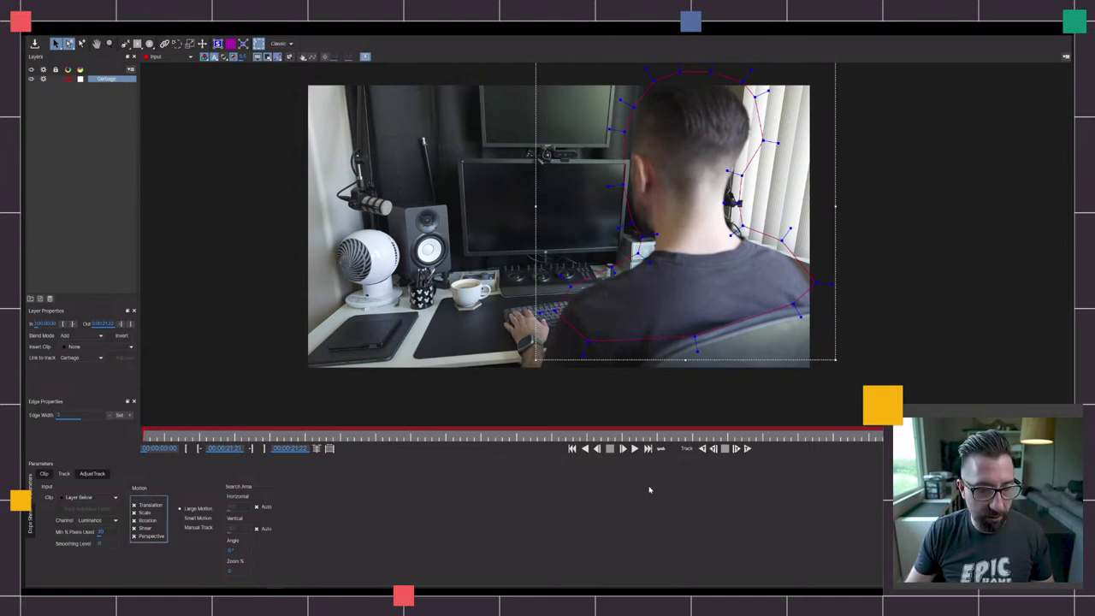
{"action": "left_click", "coordinate": [701, 448]}
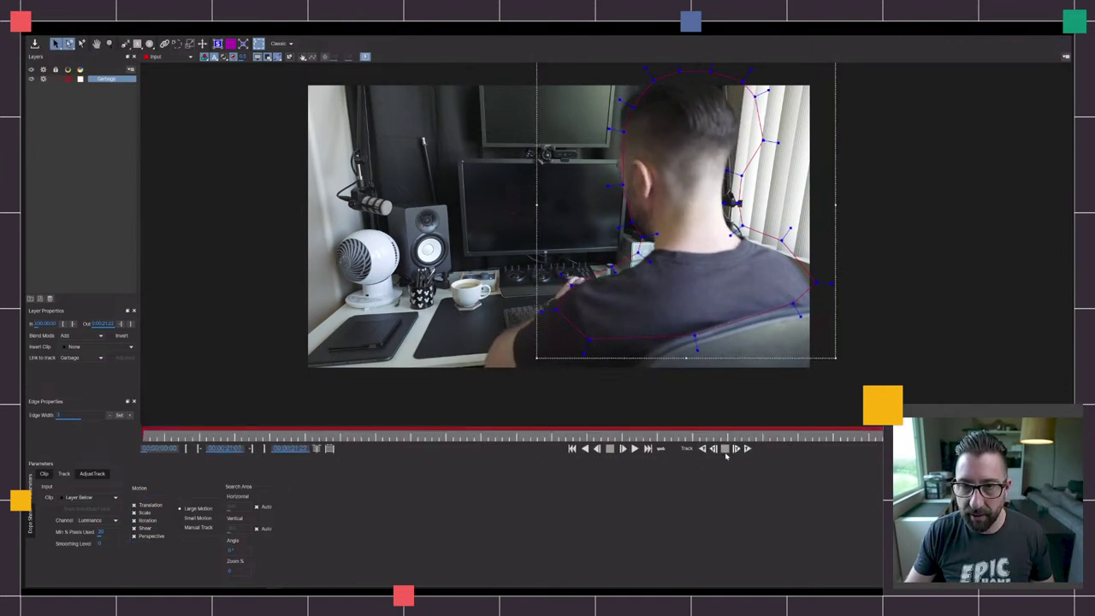
{"action": "left_click_drag", "start_coordinate": [619, 130], "coordinate": [647, 74]}
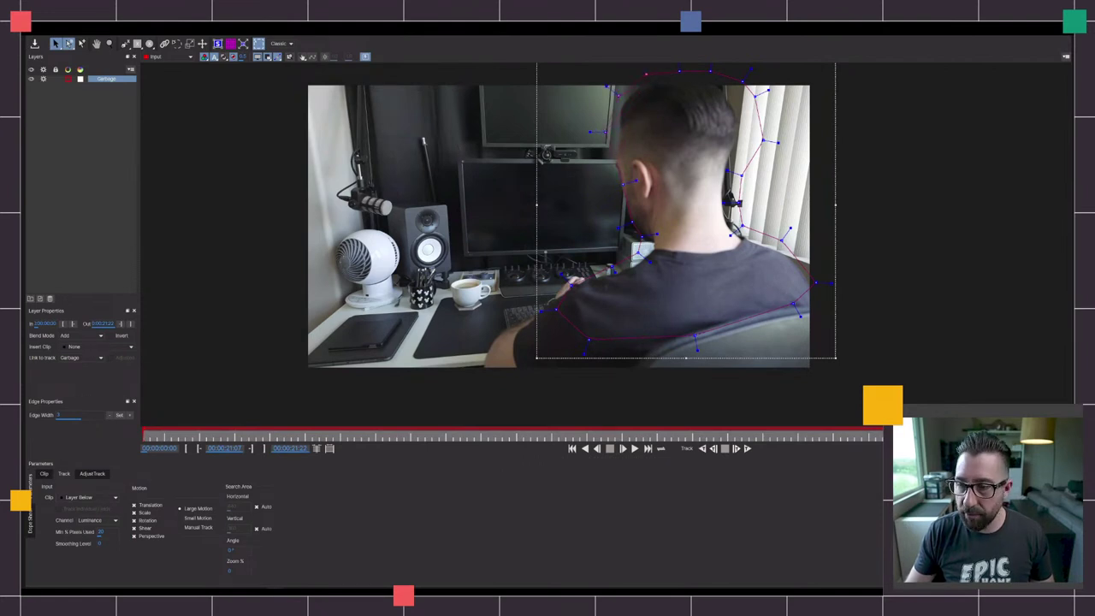
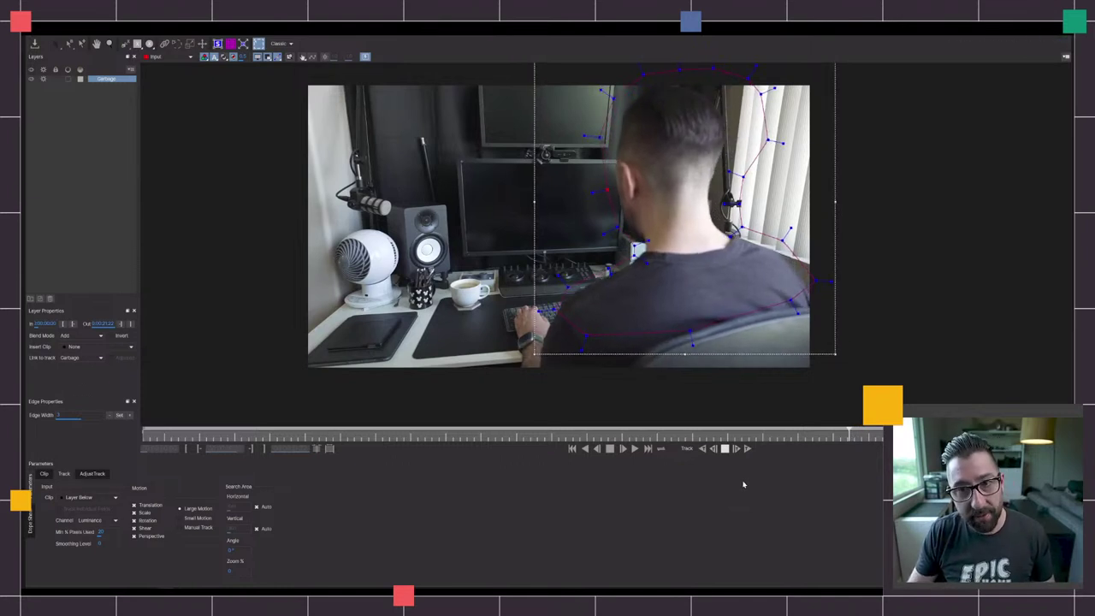
- Stop the backward track, pull the spline's lower points out over the man's forearm and hand, and scrub back over the frames
{"action": "left_click", "coordinate": [724, 448]}
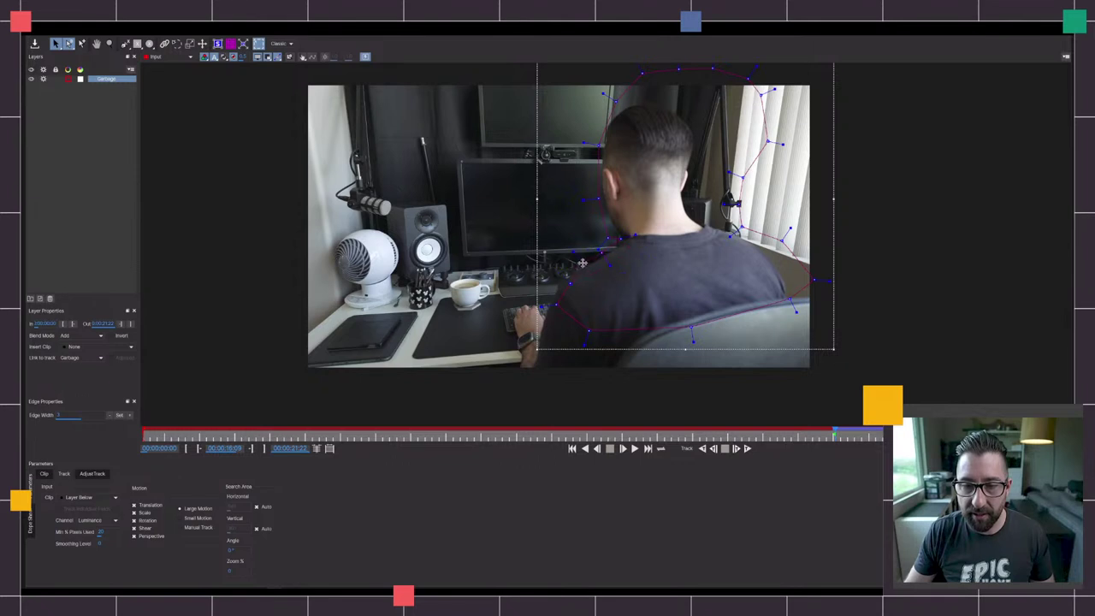
{"action": "left_click_drag", "start_coordinate": [570, 284], "coordinate": [529, 316]}
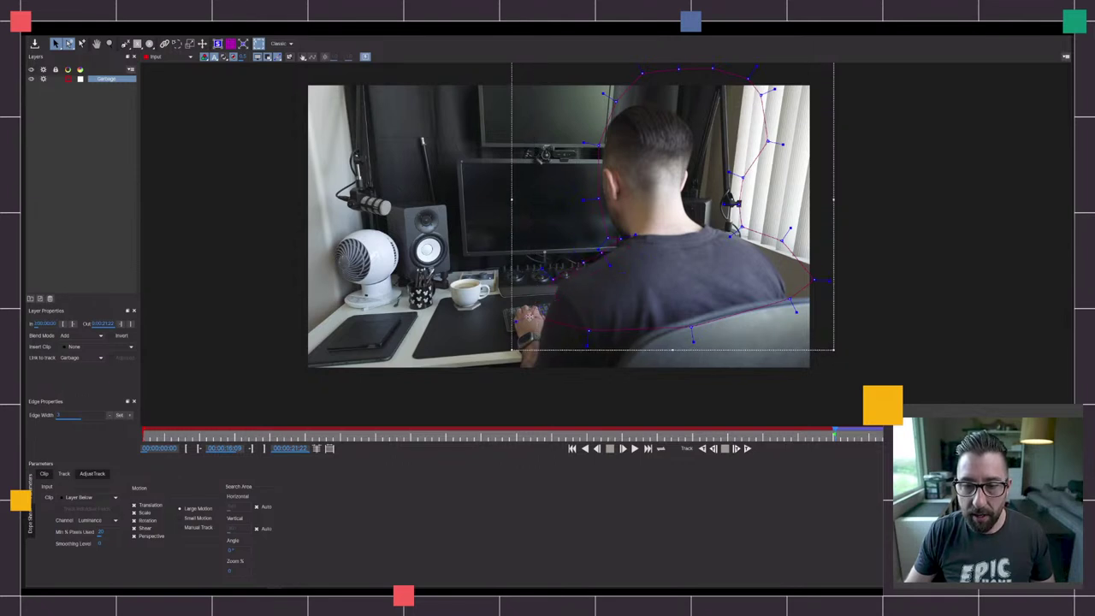
{"action": "left_click_drag", "start_coordinate": [590, 331], "coordinate": [568, 342]}
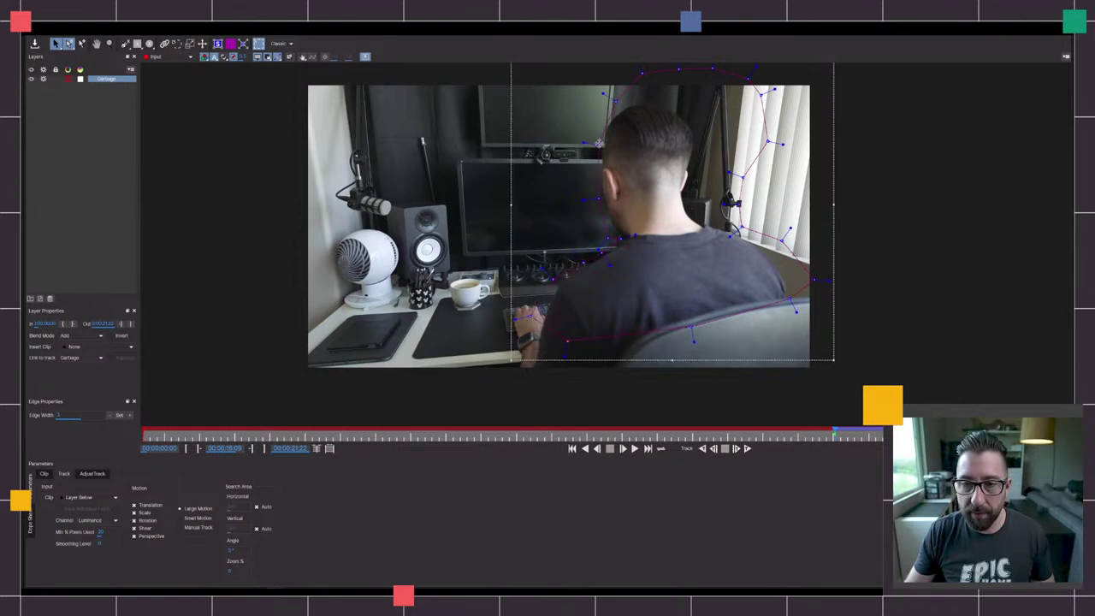
{"action": "left_click_drag", "start_coordinate": [834, 433], "coordinate": [991, 434]}
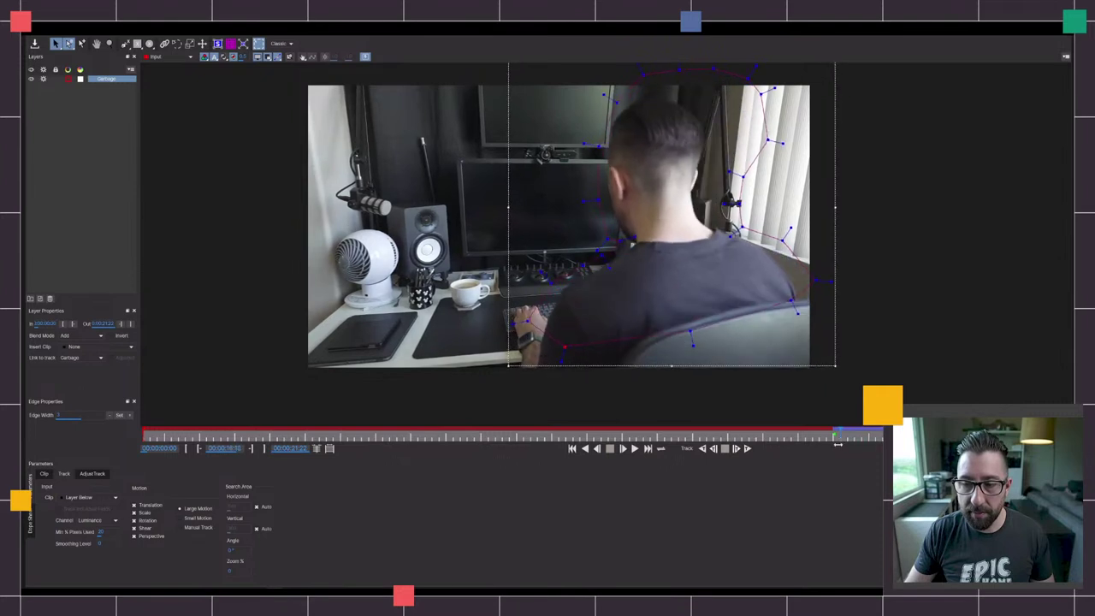
- Continue the backward track in two runs, stopping to refit the Garbage spline around the man's face and shoulder
{"action": "left_click", "coordinate": [701, 449]}
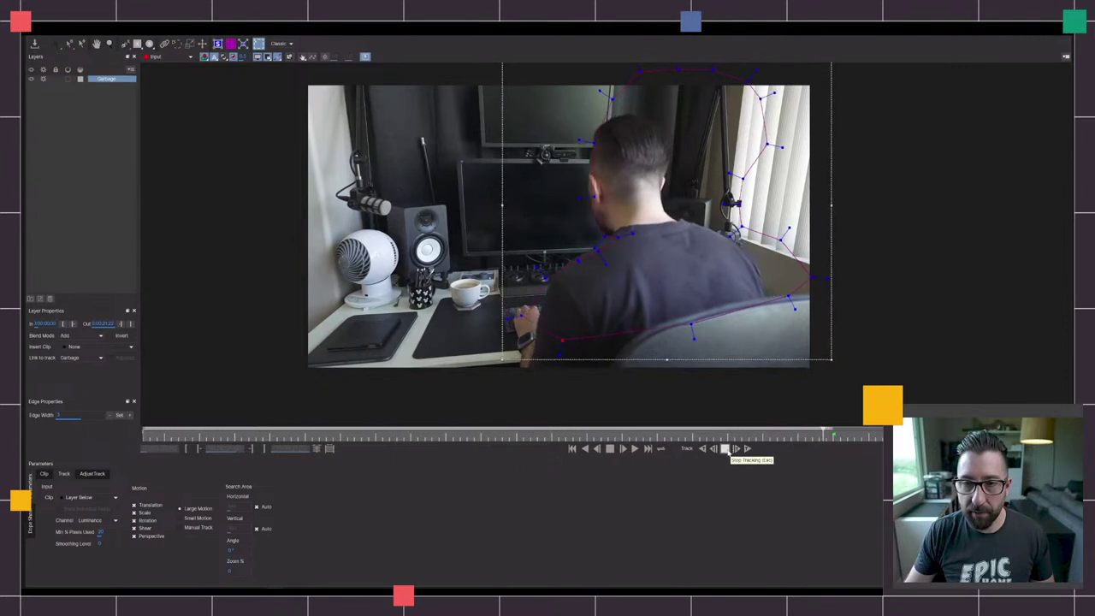
{"action": "left_click", "coordinate": [725, 449]}
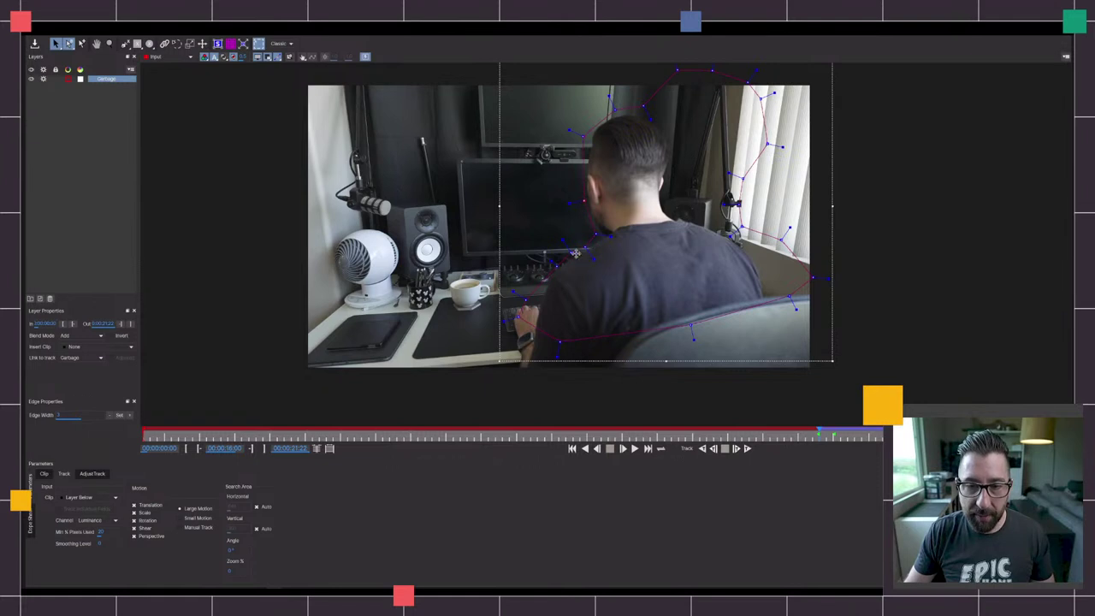
{"action": "left_click", "coordinate": [704, 451]}
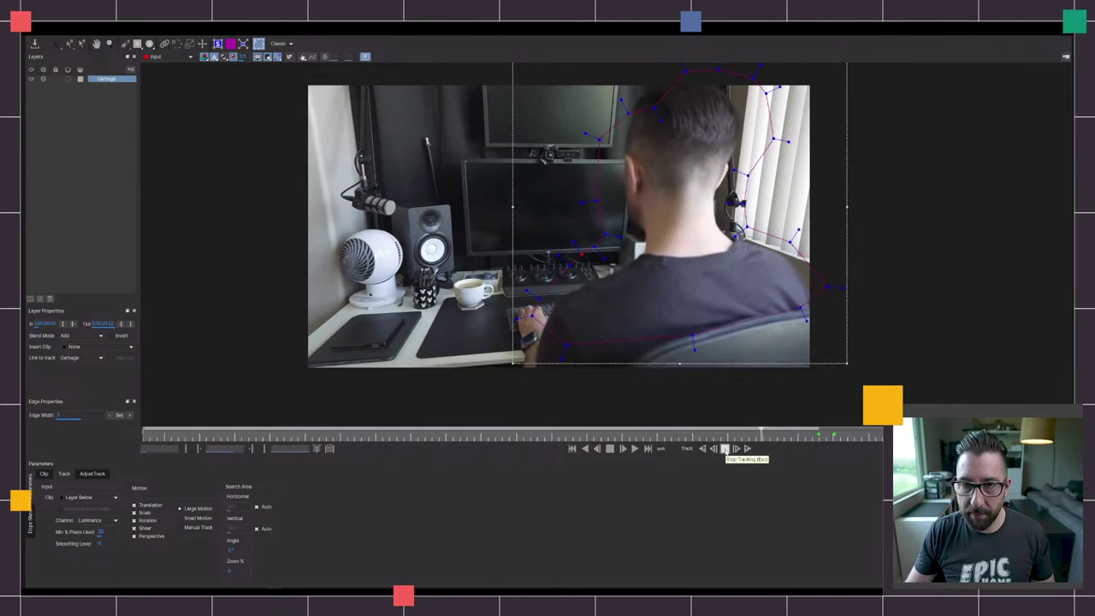
{"action": "left_click", "coordinate": [724, 448]}
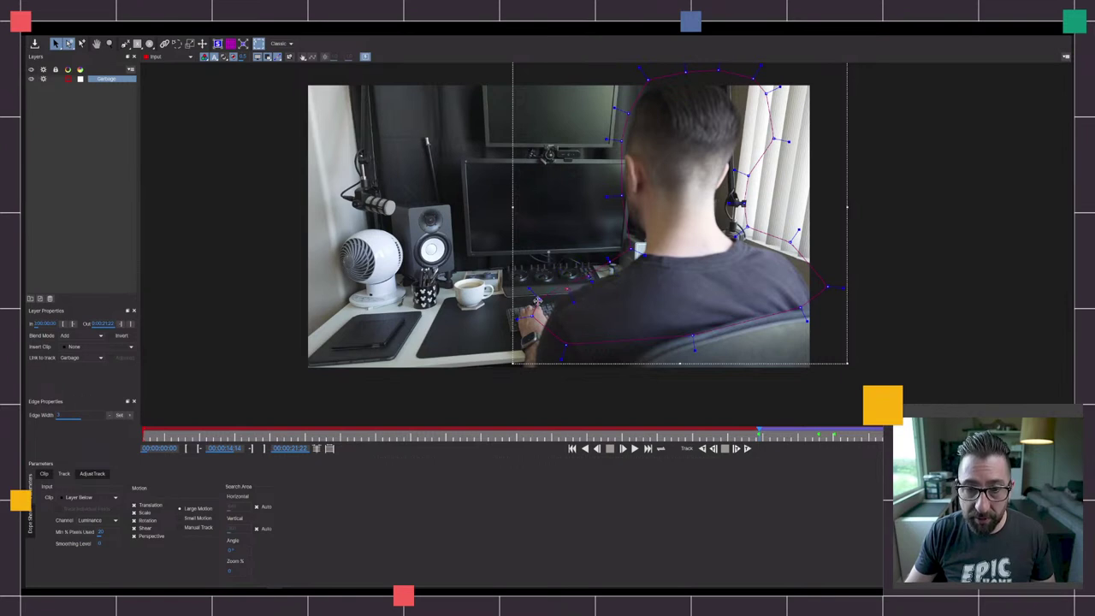
- Track the Garbage layer farther backward, stop, and scrub through the tracked frames to check the spline's coverage
{"action": "left_click", "coordinate": [703, 450]}
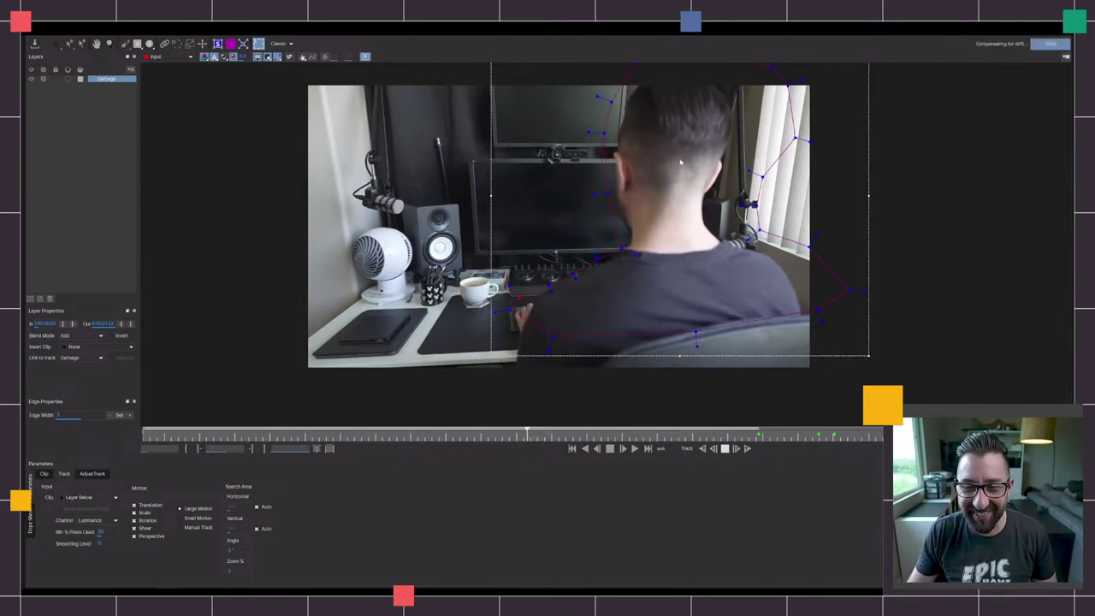
{"action": "left_click", "coordinate": [724, 450]}
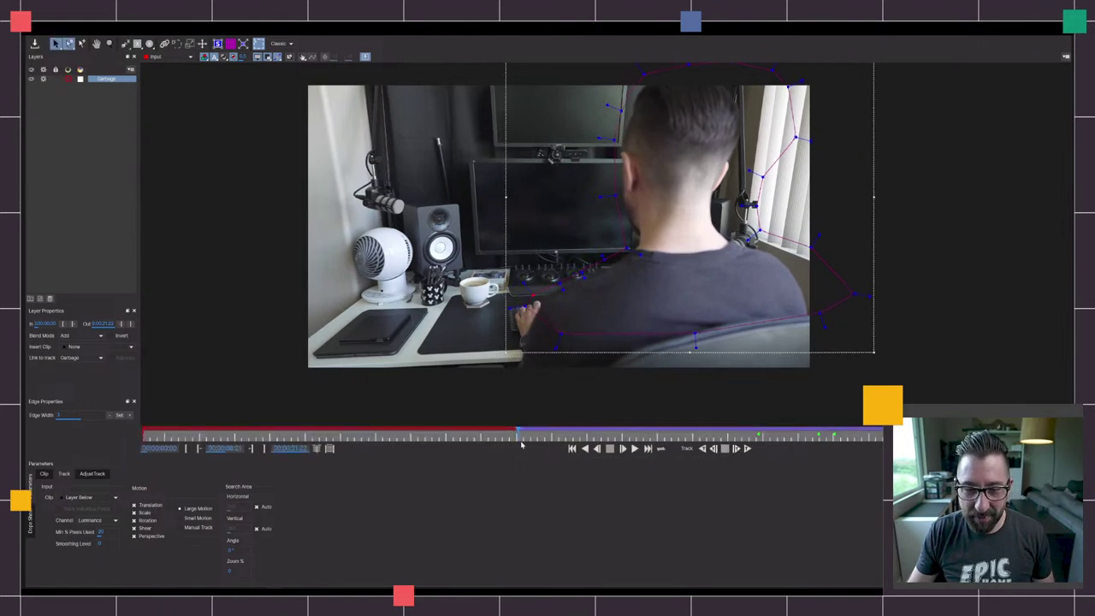
{"action": "left_click_drag", "start_coordinate": [518, 436], "coordinate": [589, 436]}
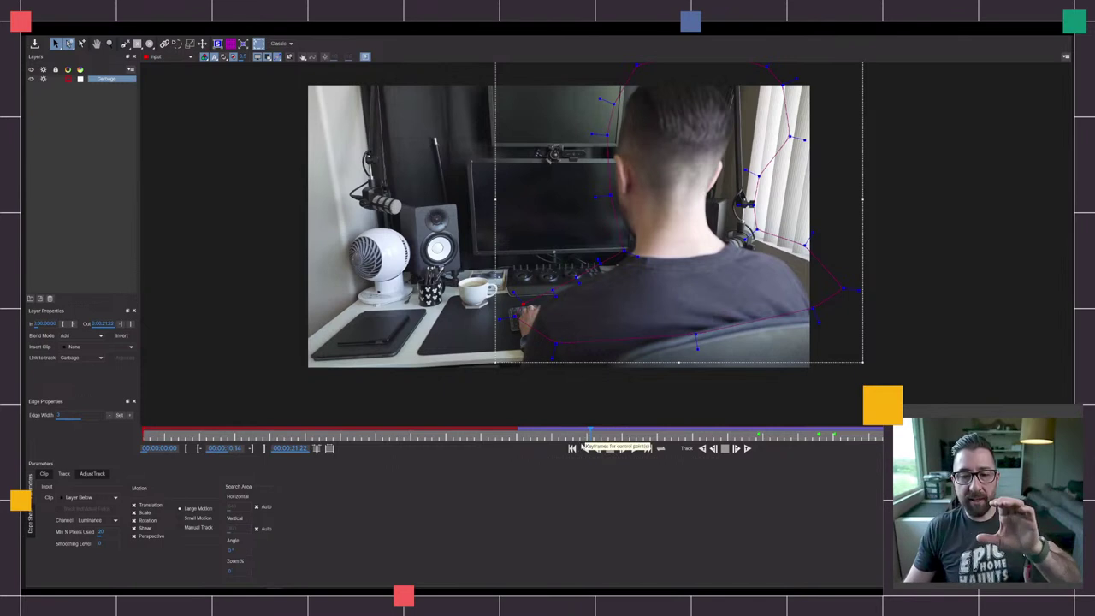
{"action": "left_click_drag", "start_coordinate": [590, 435], "coordinate": [517, 436]}
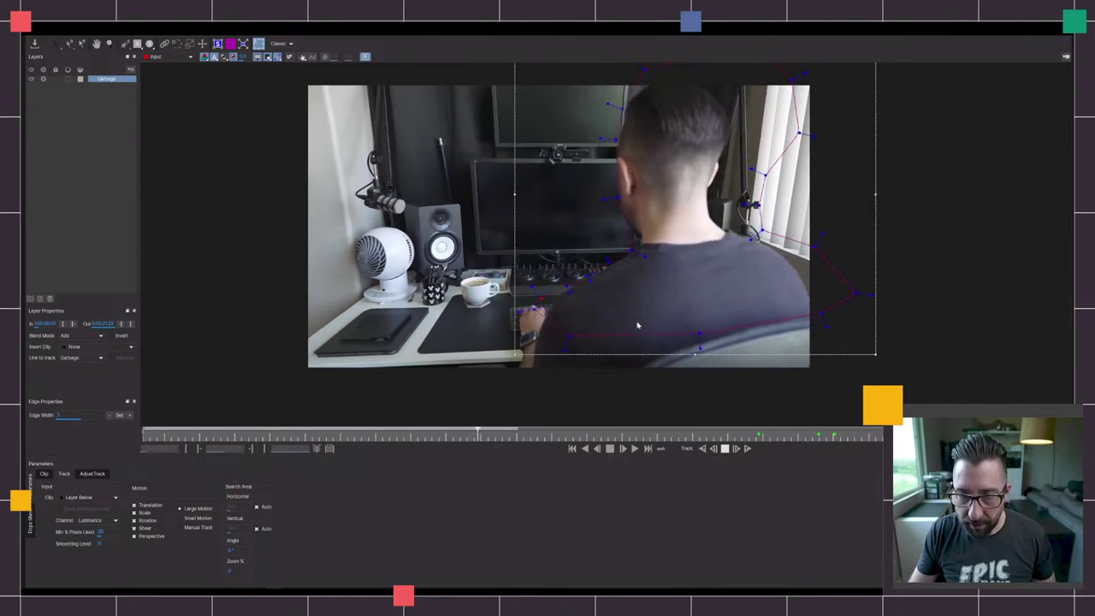
- Resume the backward track, stopping to fit the Garbage spline around the man's face, forearm and hand at the keyboard
{"action": "left_click", "coordinate": [714, 448]}
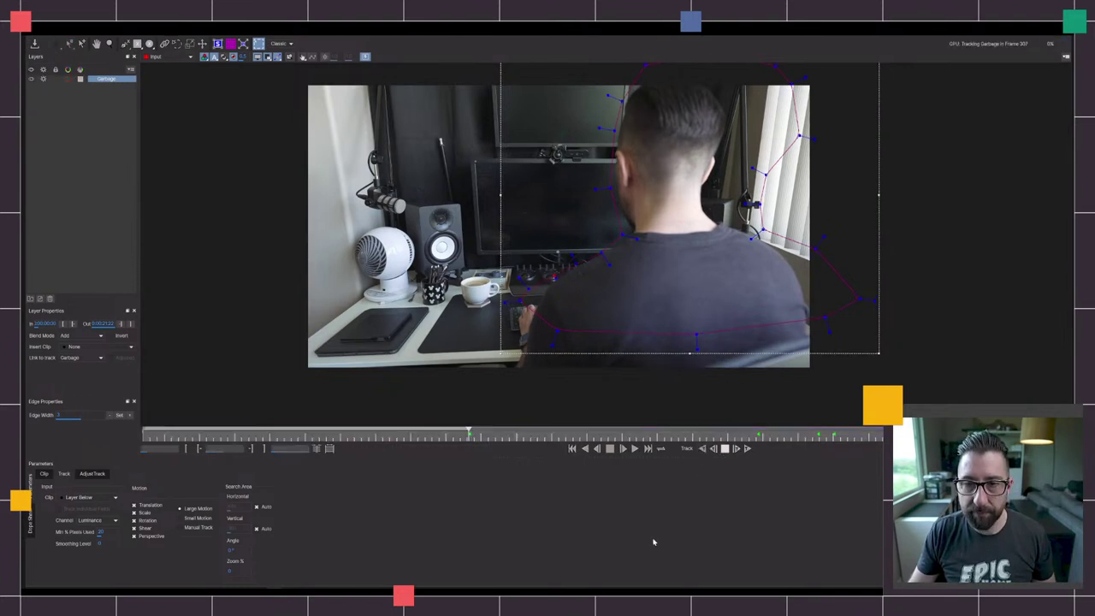
{"action": "left_click", "coordinate": [724, 448]}
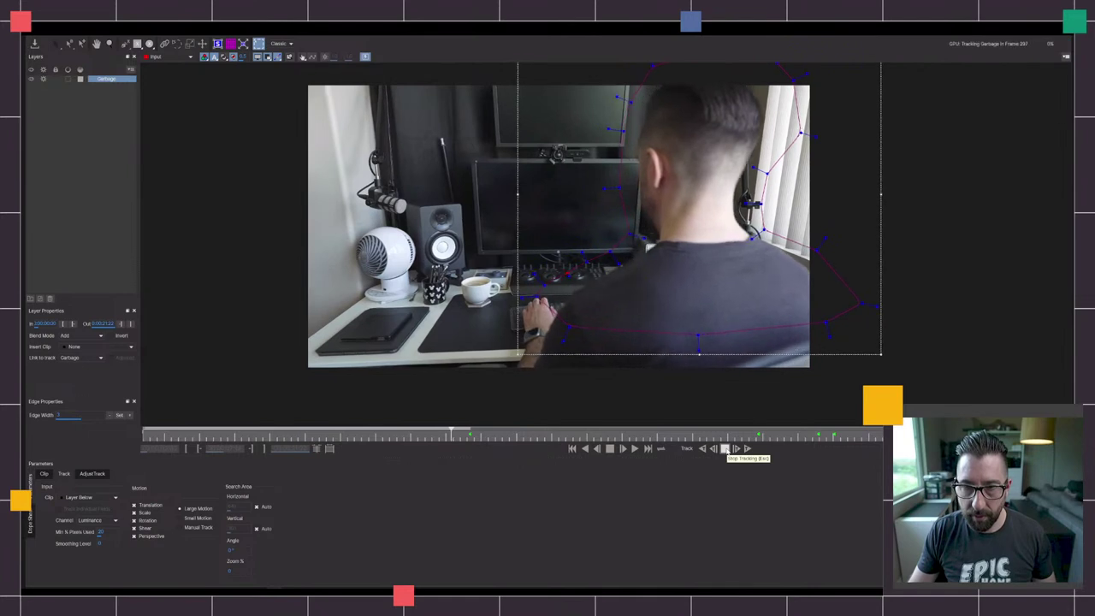
{"action": "left_click", "coordinate": [724, 448]}
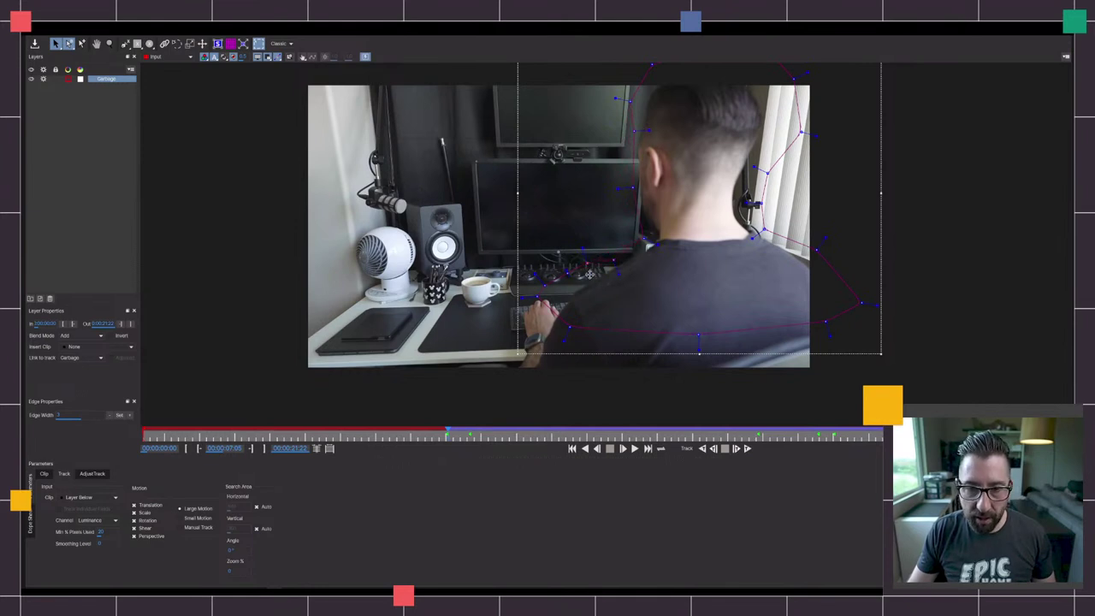
{"action": "left_click_drag", "start_coordinate": [545, 285], "coordinate": [572, 339]}
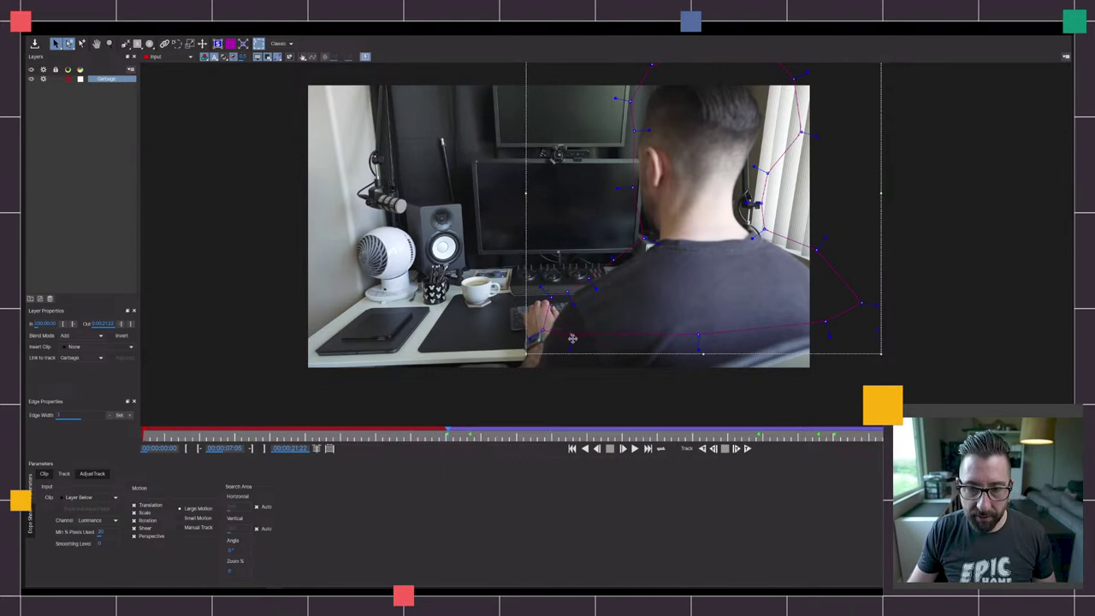
- Track backward a few frames and reshape the spline around the man's face, neck and shoulder as he shifts toward the monitor
{"action": "left_click", "coordinate": [702, 448]}
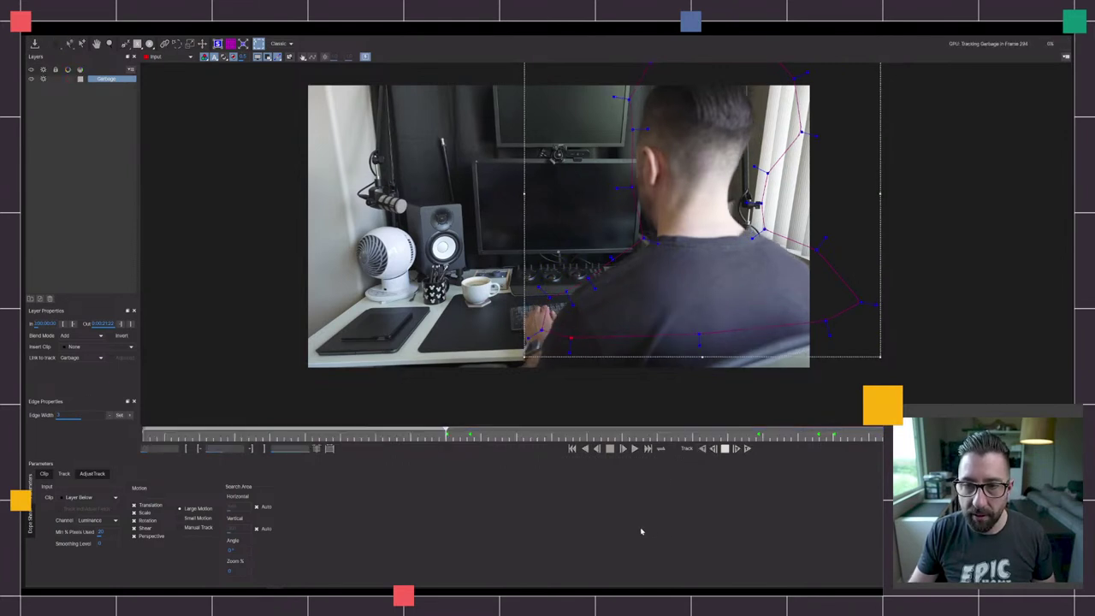
{"action": "left_click", "coordinate": [722, 448]}
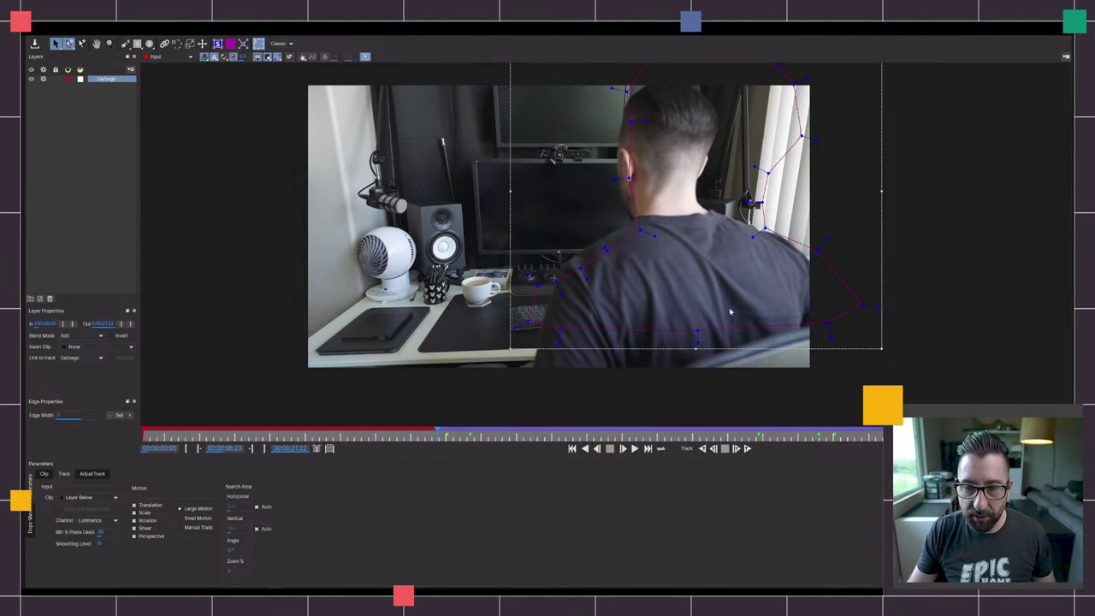
{"action": "left_click_drag", "start_coordinate": [520, 306], "coordinate": [686, 85]}
{"action": "left_click_drag", "start_coordinate": [640, 230], "coordinate": [622, 218]}
{"action": "left_click", "coordinate": [643, 84]}
{"action": "left_click", "coordinate": [609, 83]}
{"action": "left_click_drag", "start_coordinate": [523, 279], "coordinate": [531, 287]}
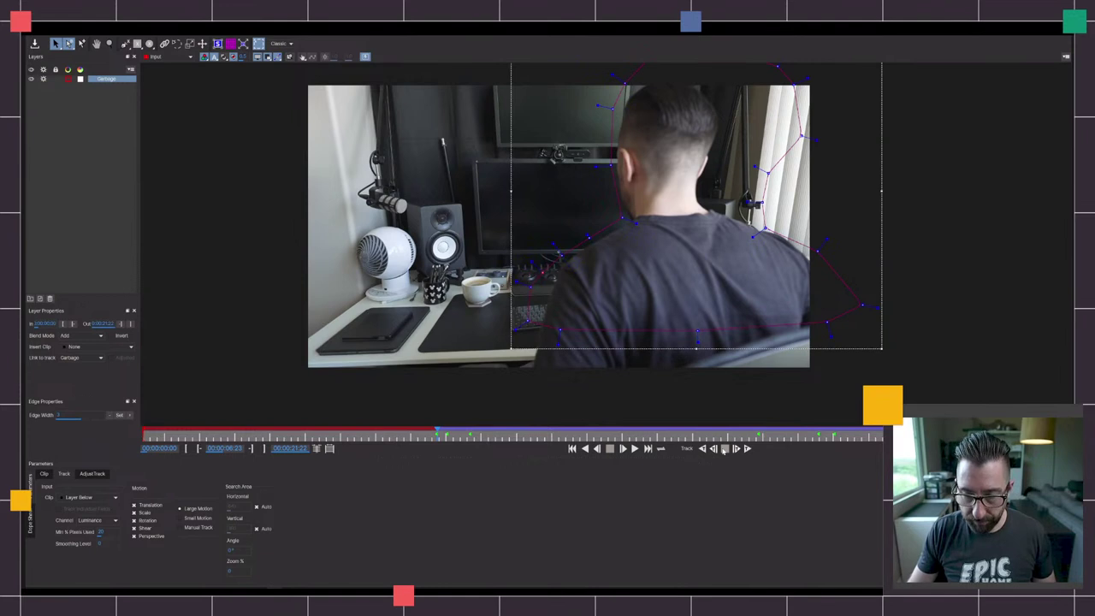
- Track backward in short runs, shifting the whole spline over the leaning man between them, and stop when he rises
{"action": "left_click", "coordinate": [701, 449]}
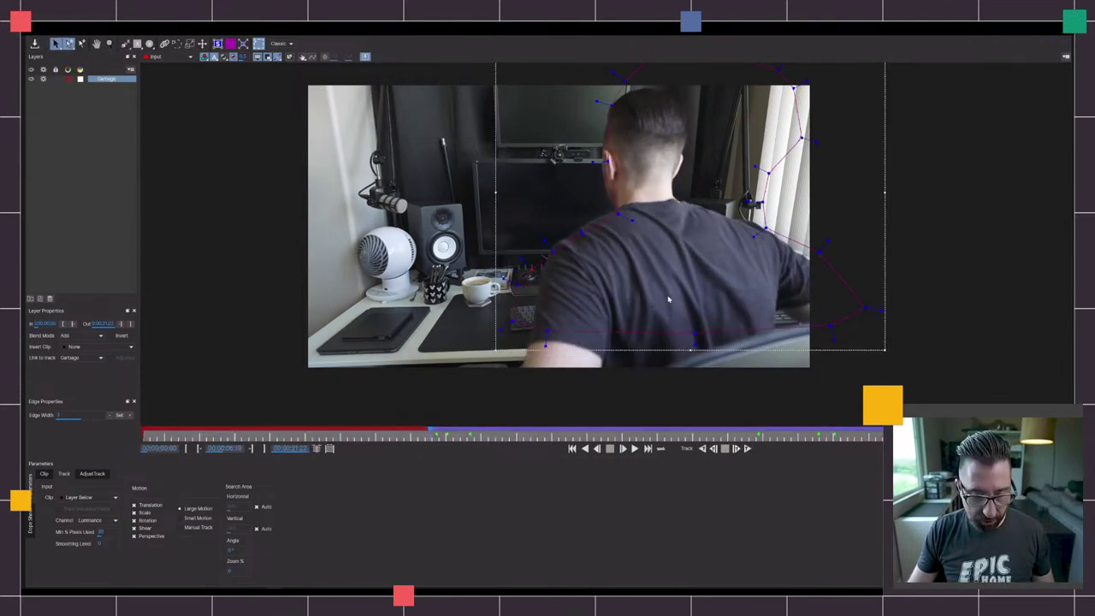
{"action": "left_click_drag", "start_coordinate": [618, 216], "coordinate": [605, 208]}
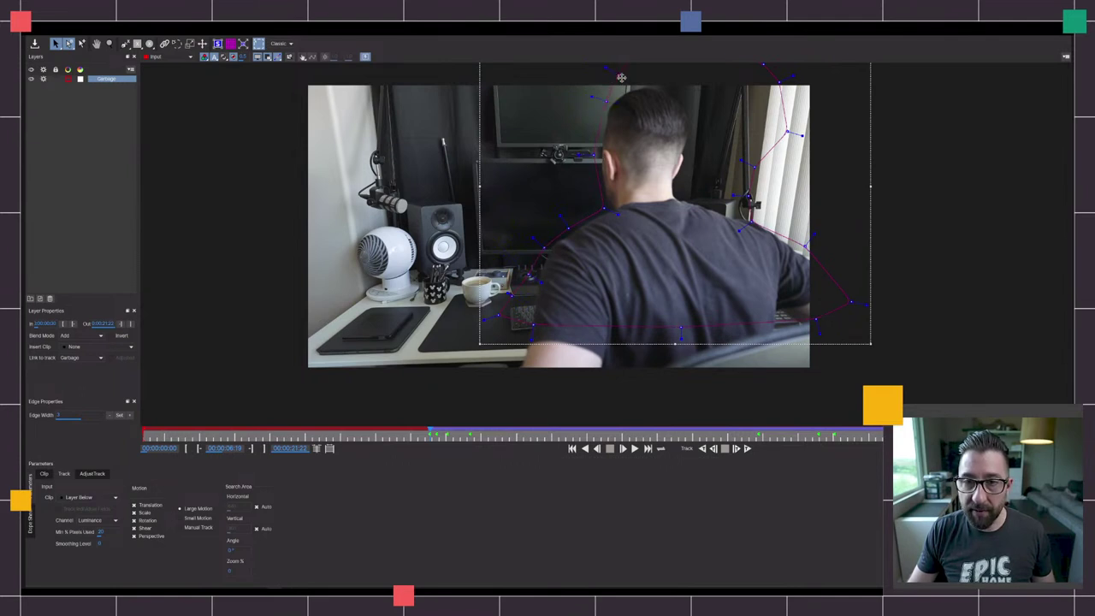
{"action": "left_click", "coordinate": [709, 449]}
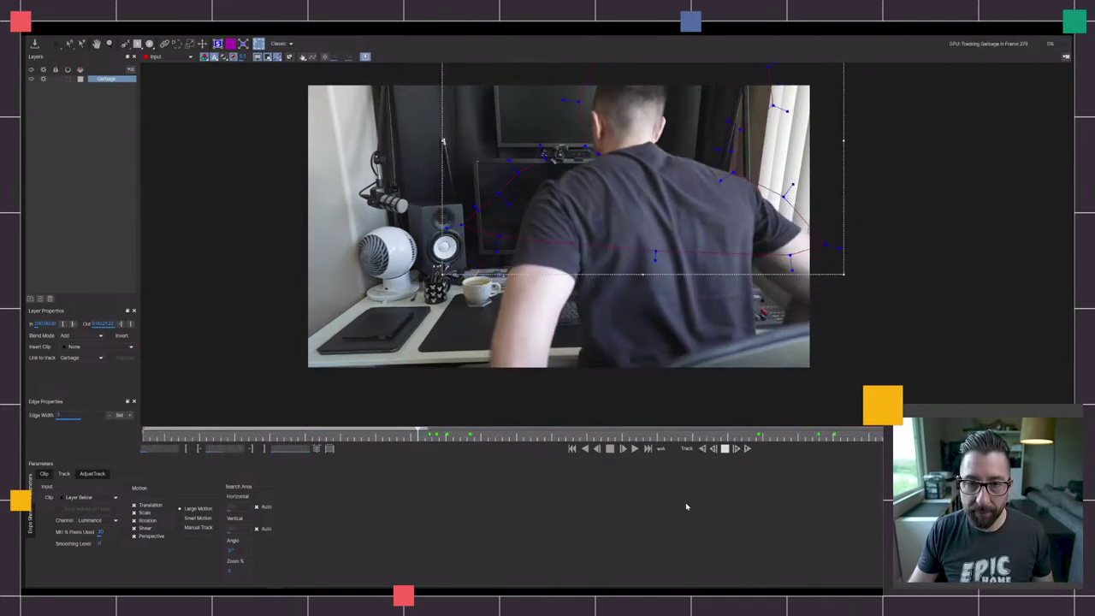
{"action": "key", "text": "space"}
- Refit the spline's side points to follow the man's shoulder and upper arm in front of the monitor
{"action": "left_click_drag", "start_coordinate": [495, 226], "coordinate": [501, 288]}
{"action": "left_click_drag", "start_coordinate": [459, 214], "coordinate": [502, 246]}
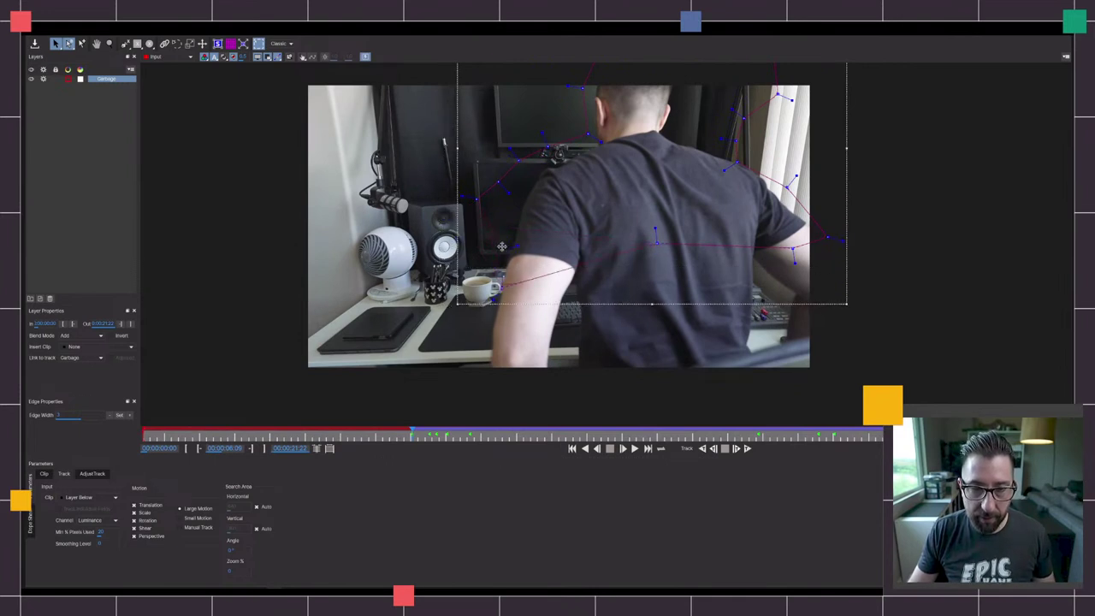
{"action": "left_click_drag", "start_coordinate": [479, 200], "coordinate": [509, 220]}
{"action": "left_click_drag", "start_coordinate": [500, 182], "coordinate": [522, 191]}
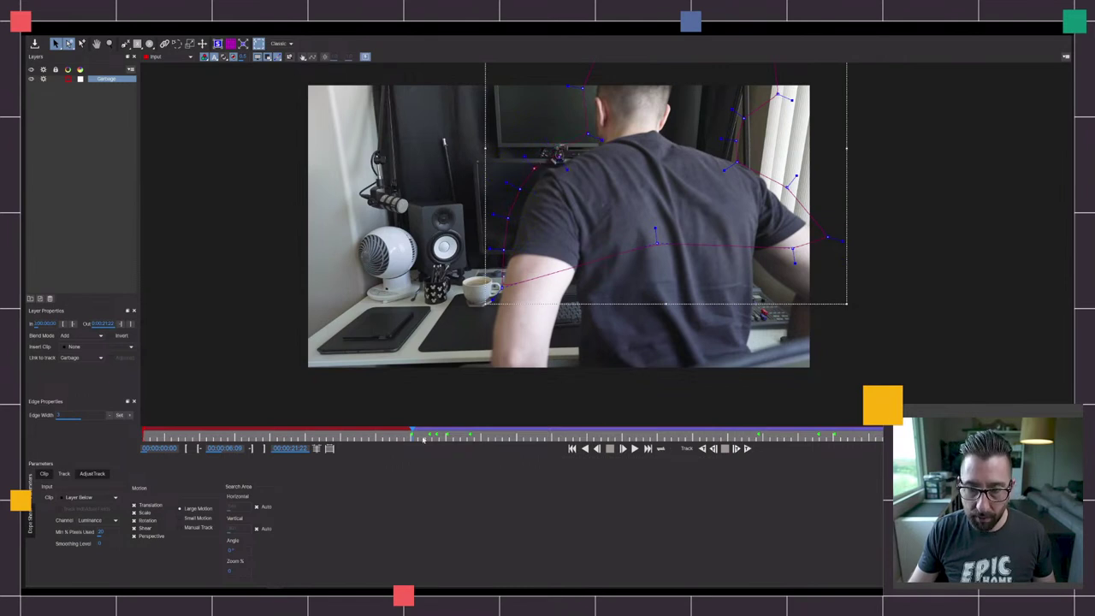
- Track the Garbage layer backward a few more frames and widen the spline around the man's upper arm
{"action": "mouse_move", "coordinate": [412, 435]}
{"action": "left_mouse_down"}
{"action": "mouse_move", "coordinate": [426, 433]}
{"action": "mouse_move", "coordinate": [411, 433]}
{"action": "left_mouse_up"}
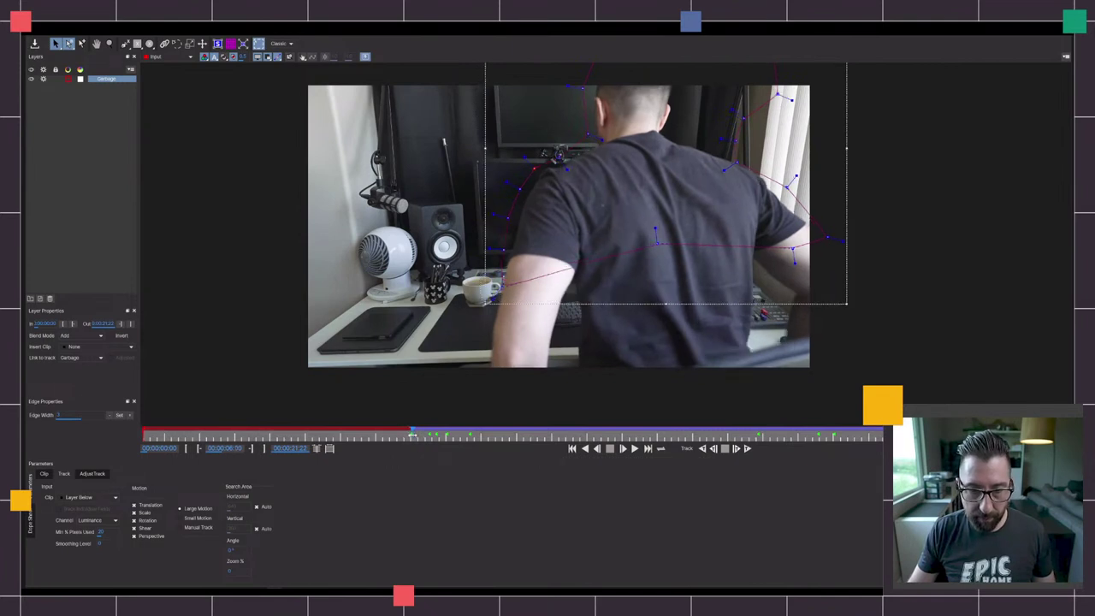
{"action": "left_click", "coordinate": [702, 449]}
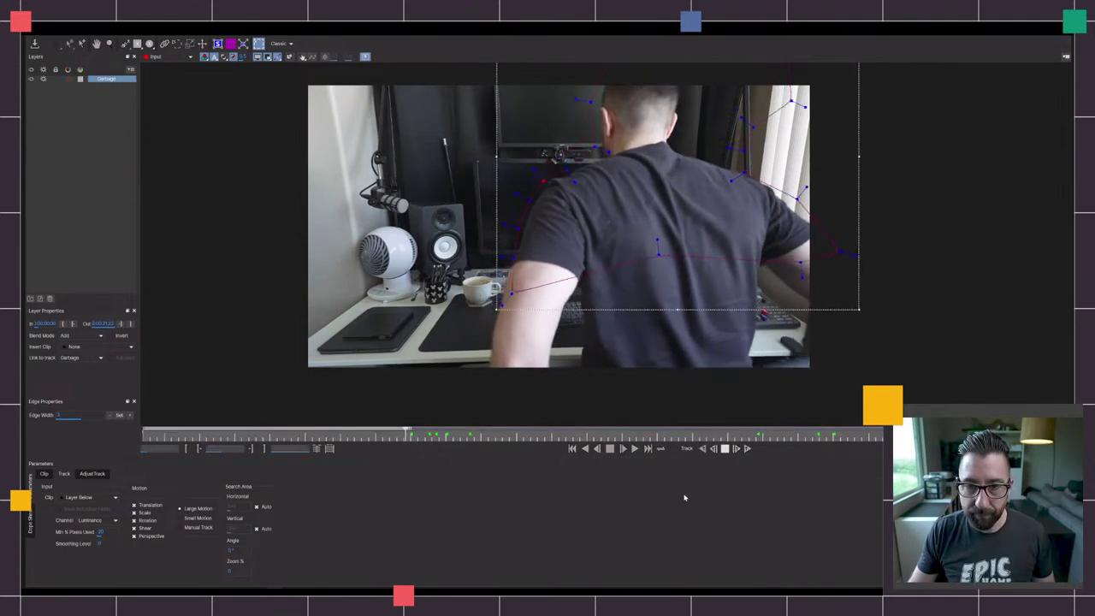
{"action": "left_click_drag", "start_coordinate": [521, 272], "coordinate": [502, 274]}
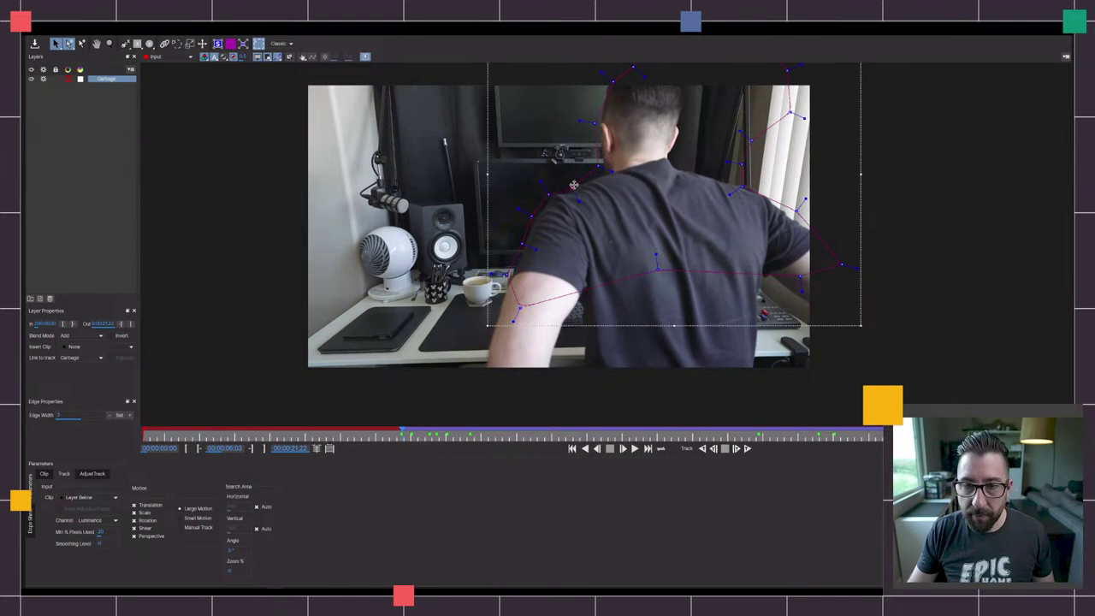
- Track backward until the man sits down, raise the spline's upper points above his head, and resume the backward track
{"action": "left_click", "coordinate": [702, 448]}
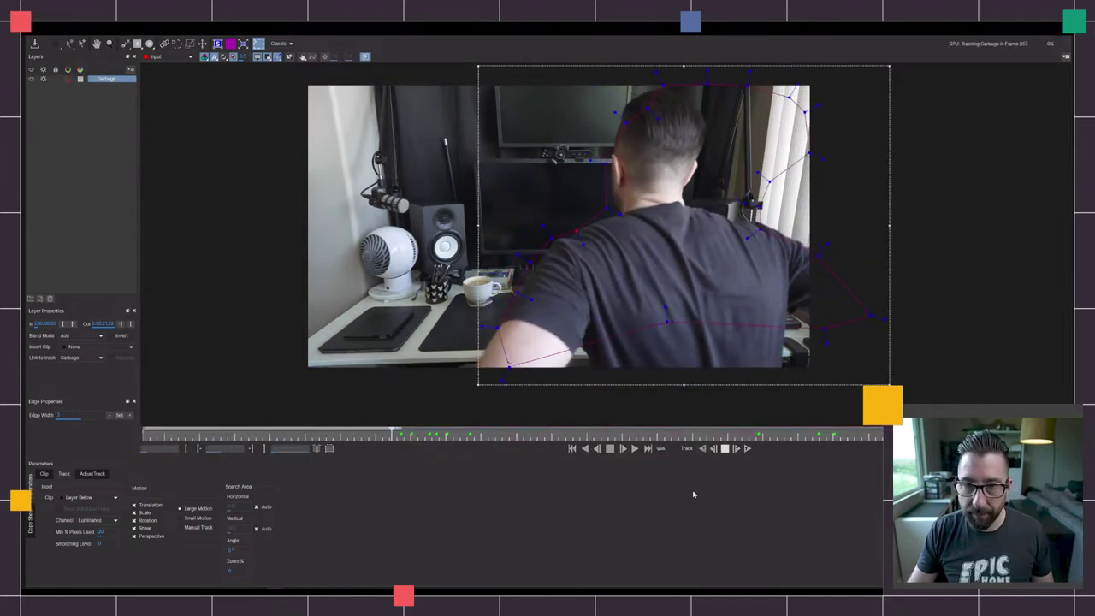
{"action": "left_click_drag", "start_coordinate": [610, 219], "coordinate": [635, 253]}
{"action": "left_click", "coordinate": [647, 276]}
{"action": "left_click", "coordinate": [634, 251]}
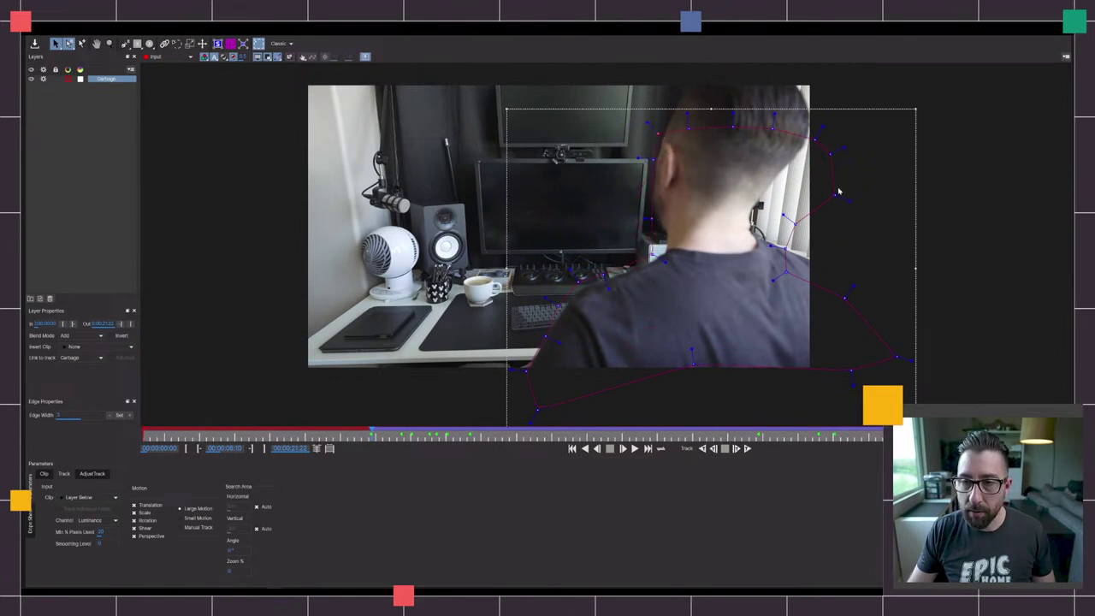
{"action": "left_click_drag", "start_coordinate": [862, 225], "coordinate": [691, 66]}
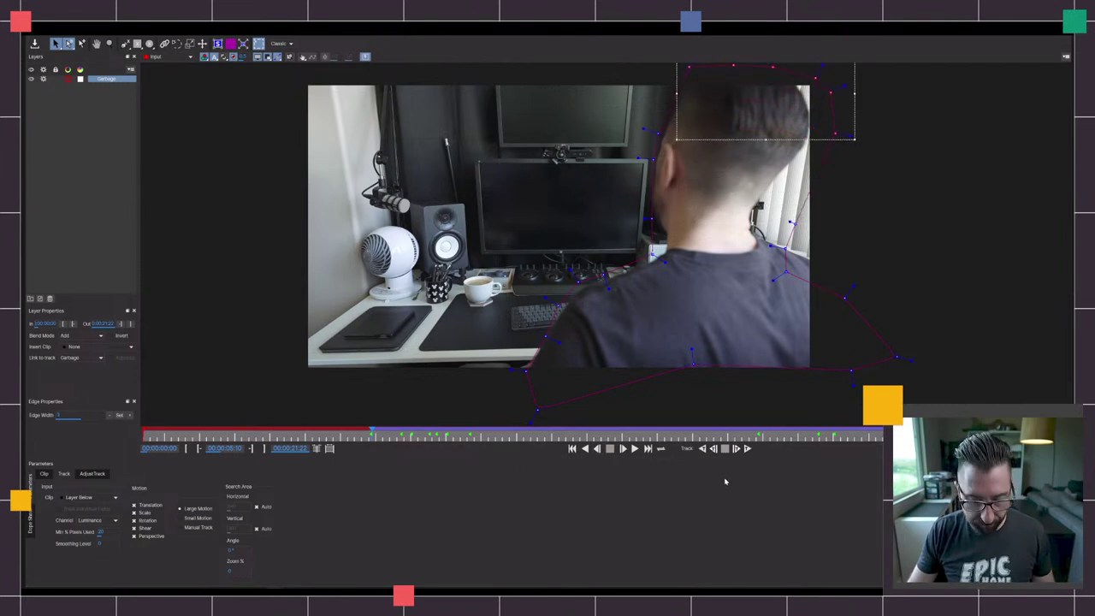
{"action": "left_click", "coordinate": [702, 448]}
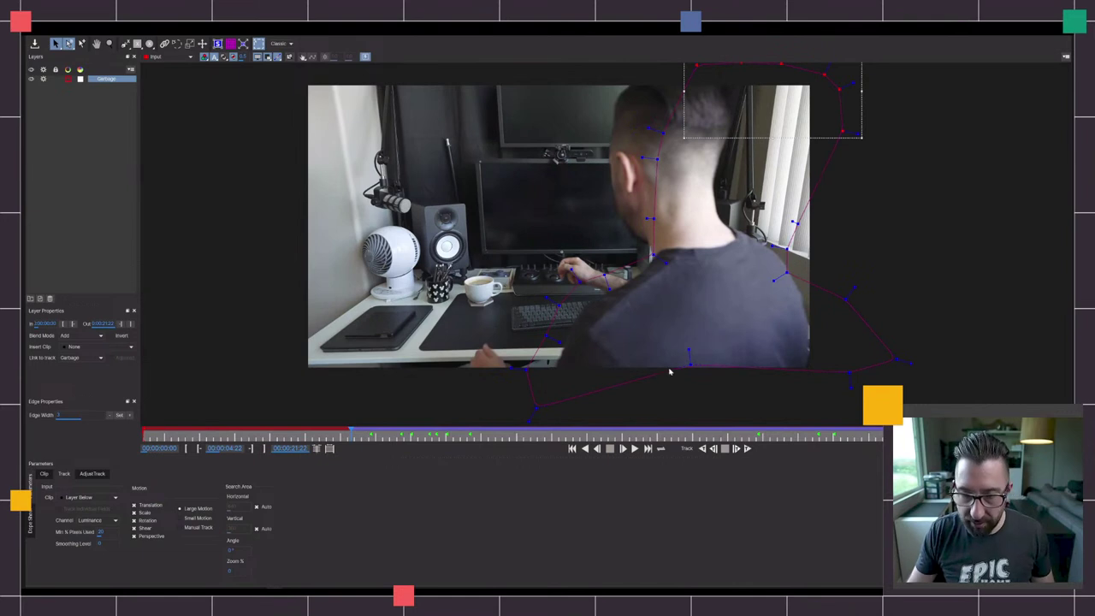
- Shift the whole spline over the seated man and refit its points at his forearm and far shoulder
{"action": "key", "text": "ctrl+a"}
{"action": "left_click_drag", "start_coordinate": [657, 161], "coordinate": [603, 151]}
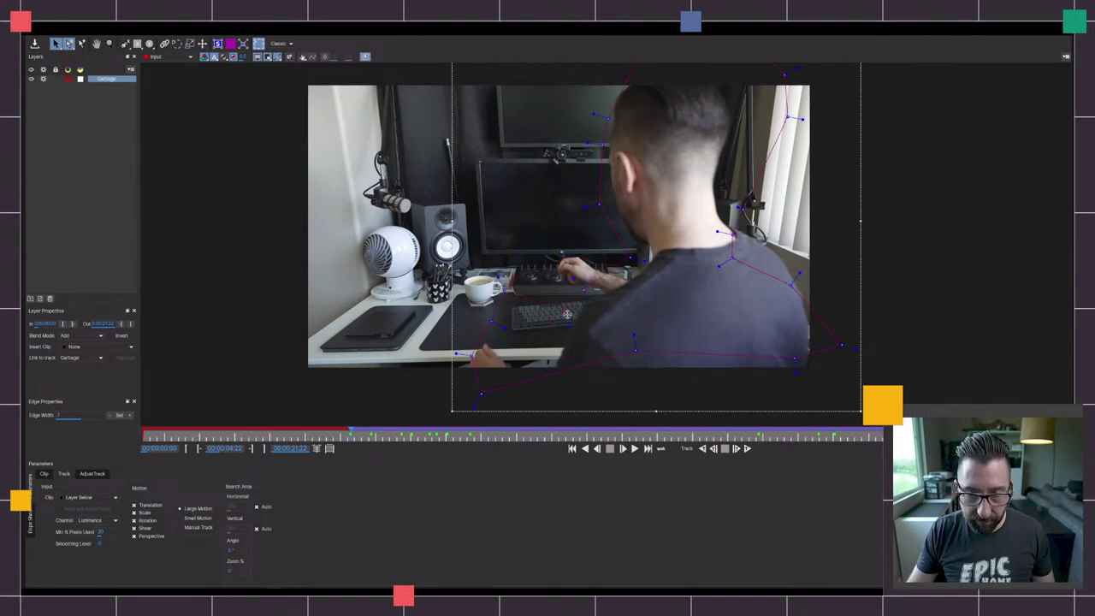
{"action": "left_click_drag", "start_coordinate": [490, 323], "coordinate": [505, 361]}
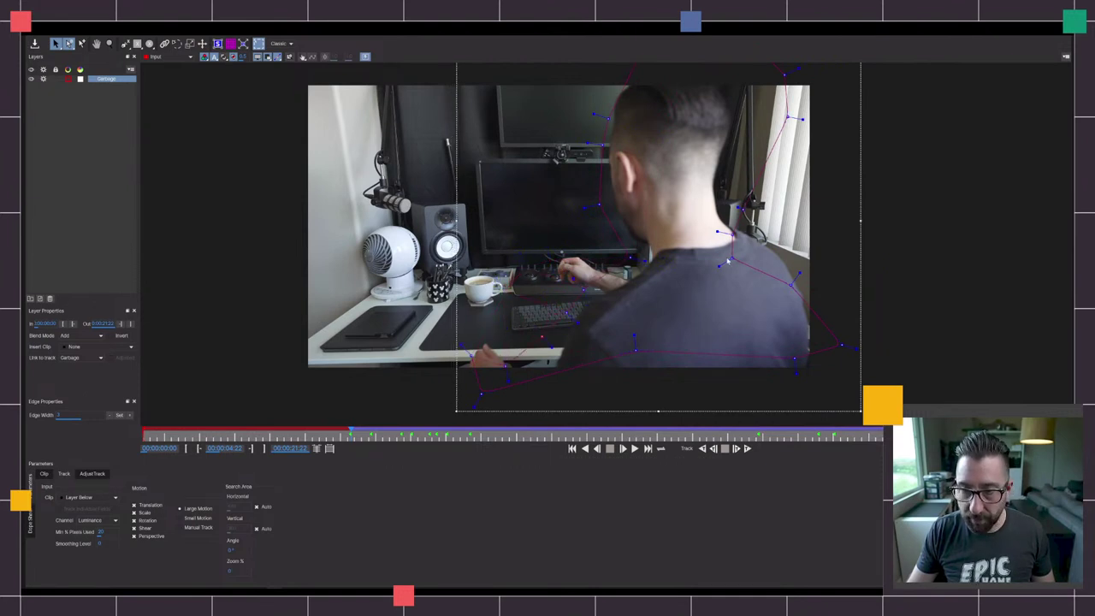
{"action": "left_click_drag", "start_coordinate": [732, 258], "coordinate": [774, 246]}
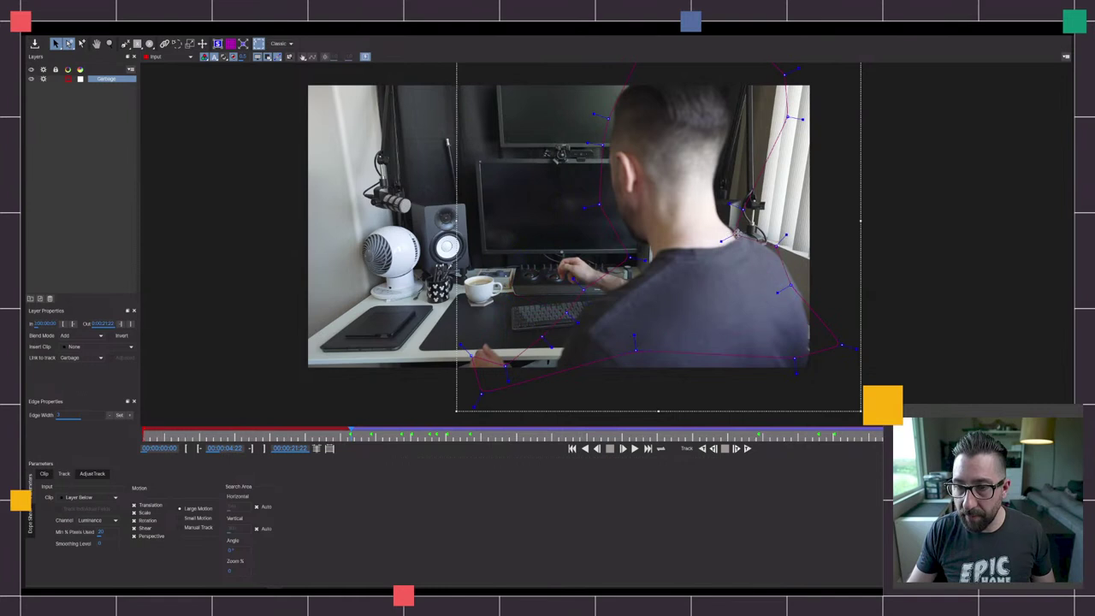
- Lower the spline's upper points so they fit more closely around the man's head
{"action": "key", "text": "x"}
{"action": "left_click_drag", "start_coordinate": [795, 148], "coordinate": [728, 192]}
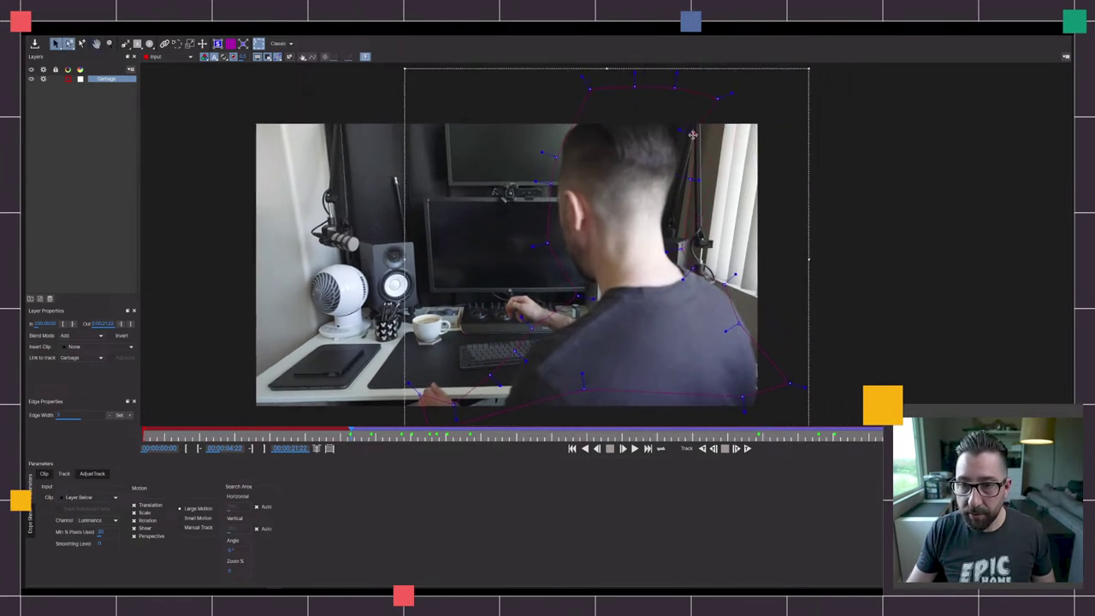
{"action": "left_click_drag", "start_coordinate": [675, 87], "coordinate": [569, 117]}
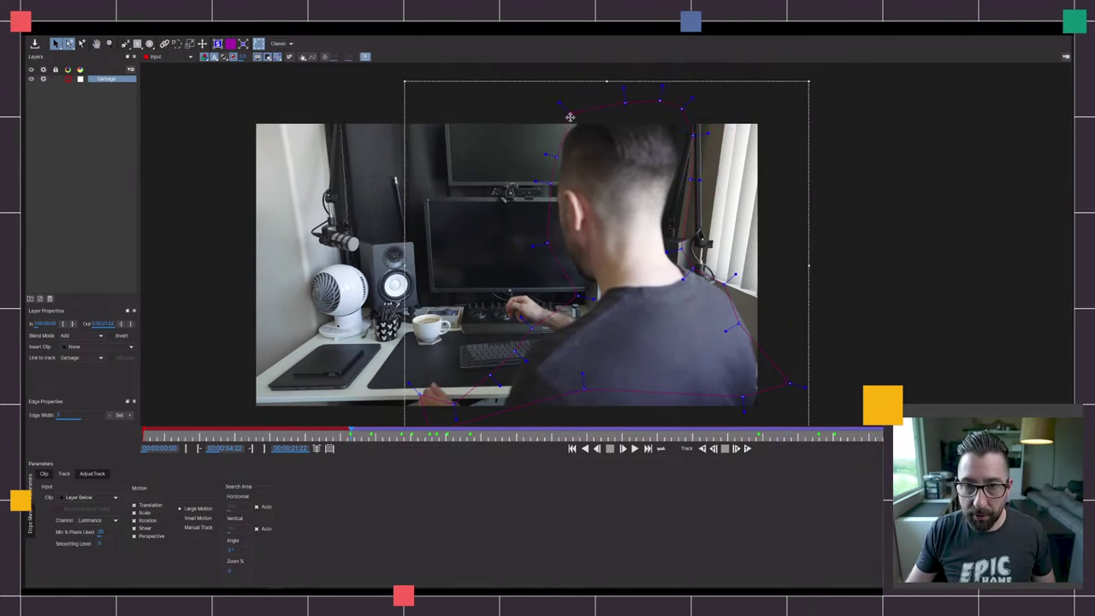
{"action": "left_click_drag", "start_coordinate": [642, 195], "coordinate": [633, 170]}
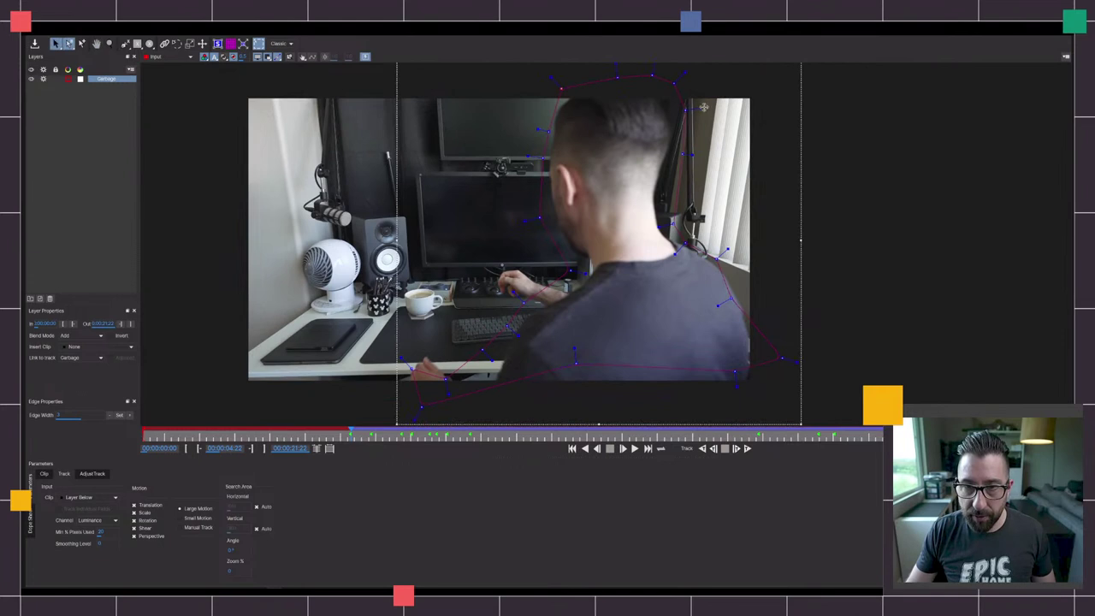
- Track the Garbage layer backward as the man leans in, refit the spline's top around his head, and track a few more frames
{"action": "left_click", "coordinate": [702, 448]}
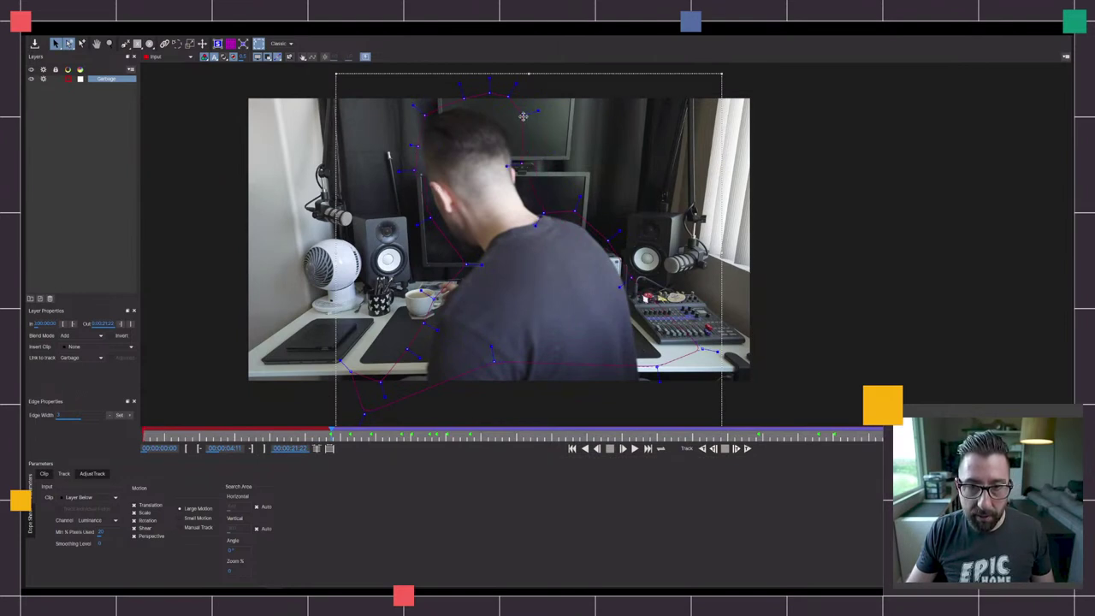
{"action": "left_click_drag", "start_coordinate": [490, 91], "coordinate": [455, 100]}
{"action": "key", "text": "t"}
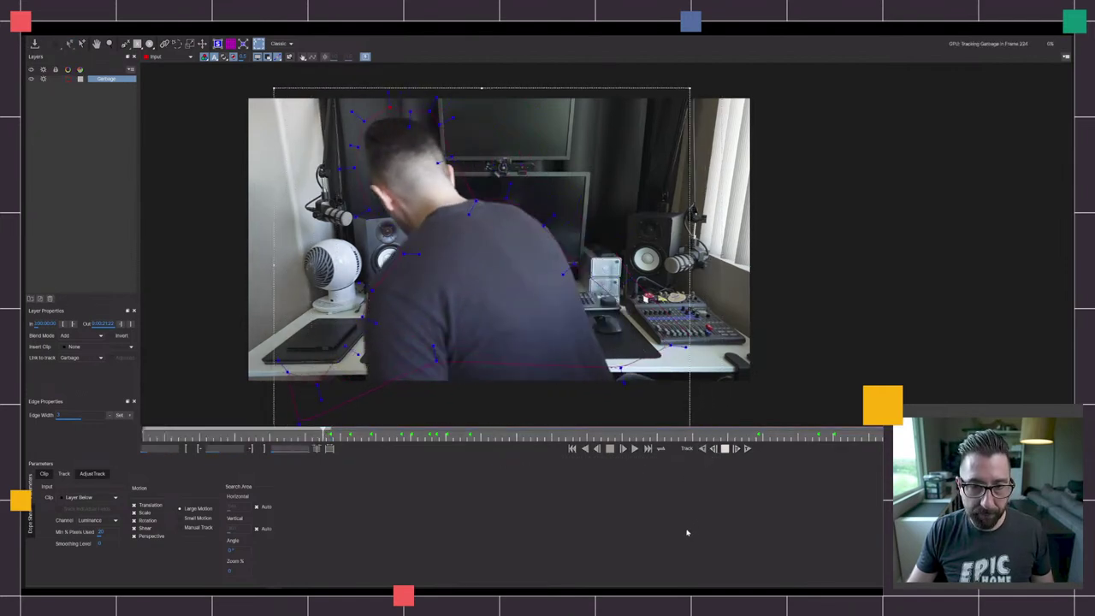
{"action": "key", "text": "space"}
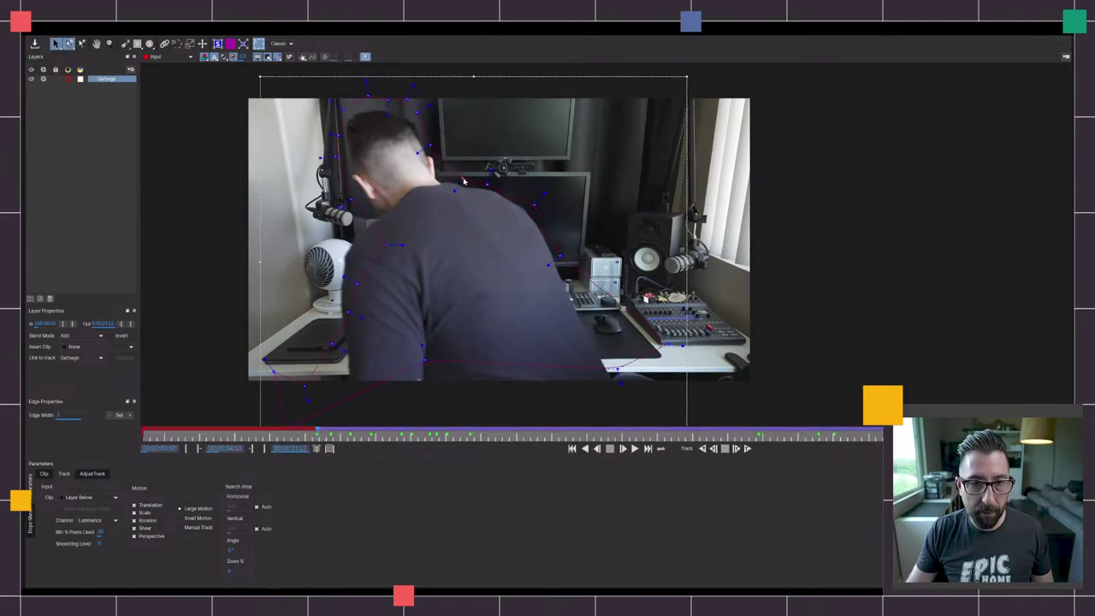
- Continue the backward track in short runs while the man stands up and moves toward the edge of the frame
{"action": "left_click", "coordinate": [702, 449]}
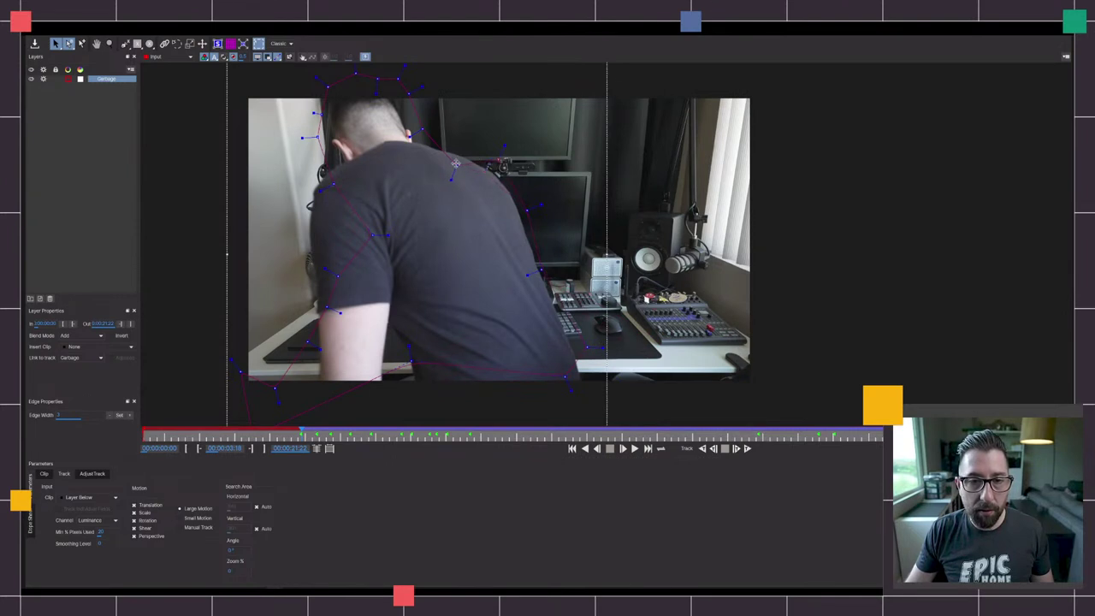
{"action": "left_click", "coordinate": [702, 448]}
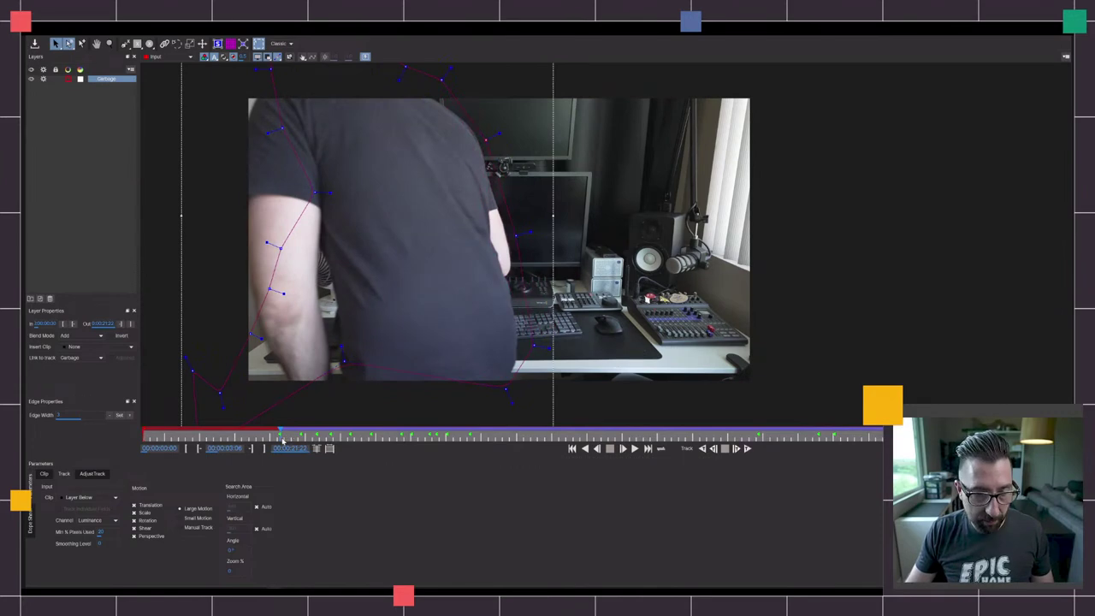
{"action": "mouse_move", "coordinate": [282, 435]}
{"action": "left_mouse_down"}
{"action": "mouse_move", "coordinate": [336, 432]}
{"action": "mouse_move", "coordinate": [279, 435]}
{"action": "left_mouse_up"}
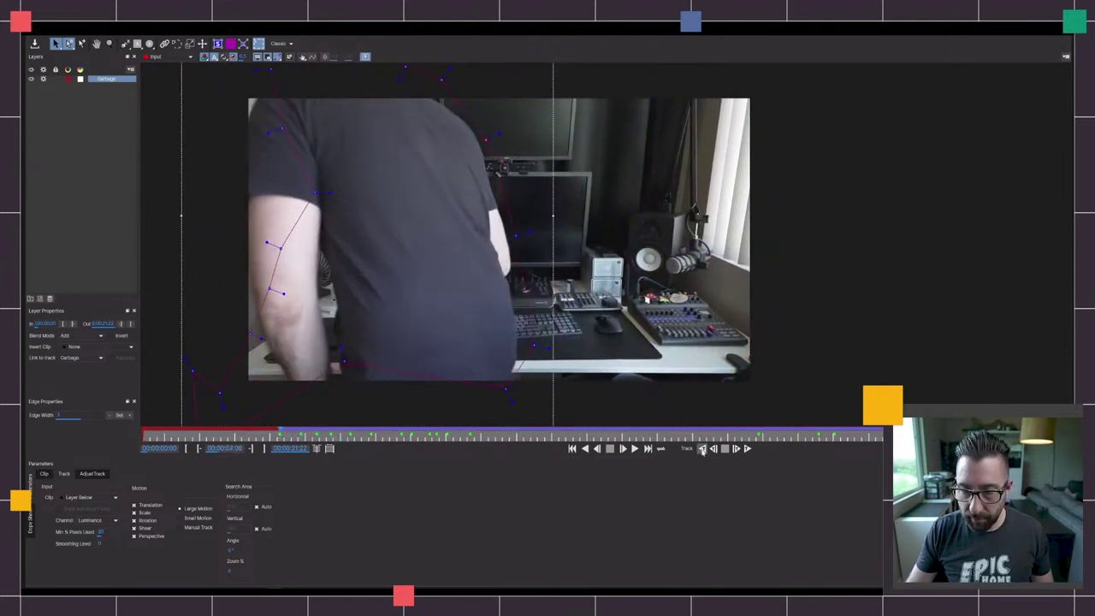
{"action": "left_click", "coordinate": [701, 449]}
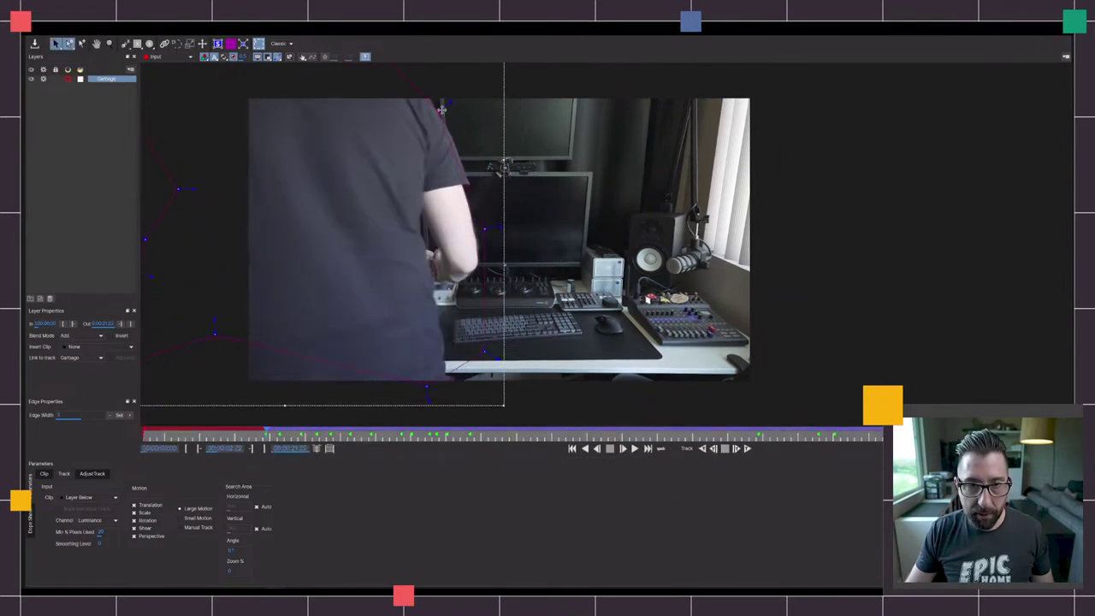
{"action": "left_click", "coordinate": [703, 450]}
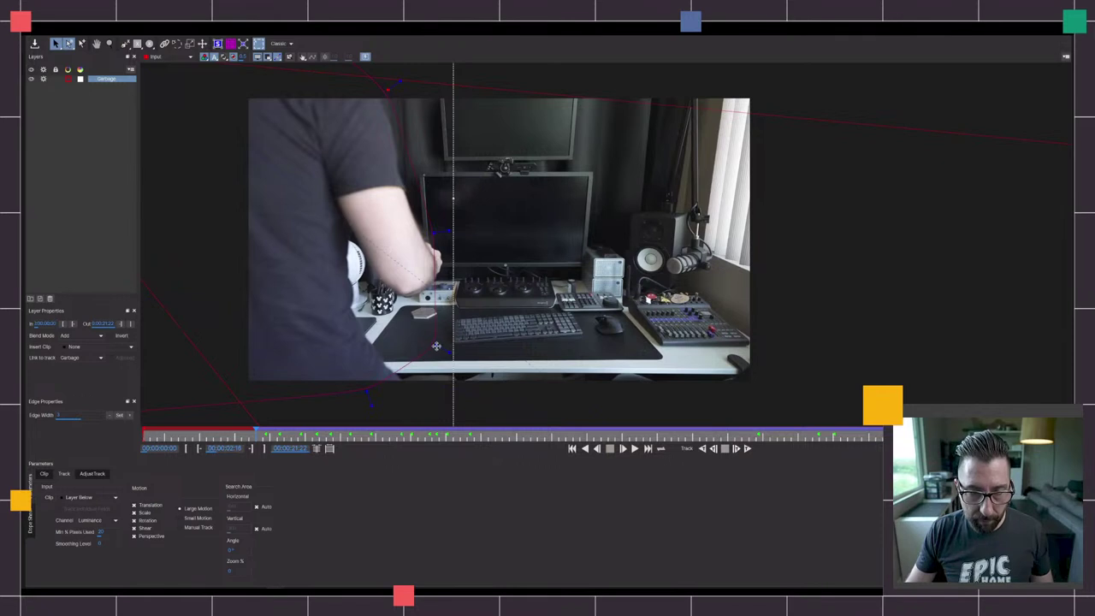
- Refit the spline's side points past the man's elbow, track back until his arm clears the monitor, and pull them off the screen
{"action": "left_click", "coordinate": [434, 233]}
{"action": "left_click_drag", "start_coordinate": [432, 230], "coordinate": [449, 251]}
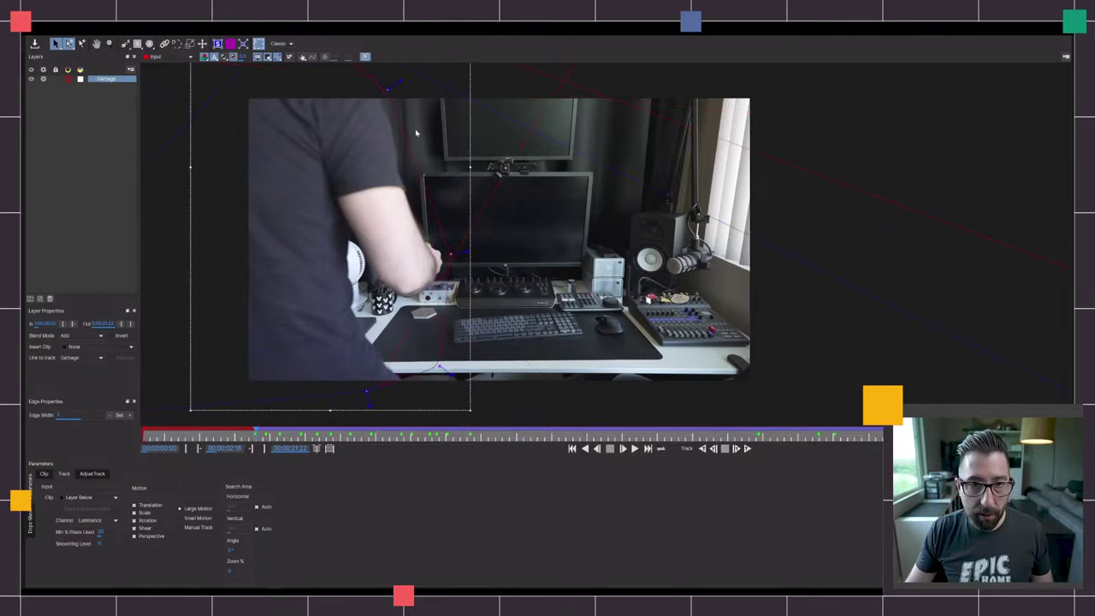
{"action": "left_click", "coordinate": [724, 448]}
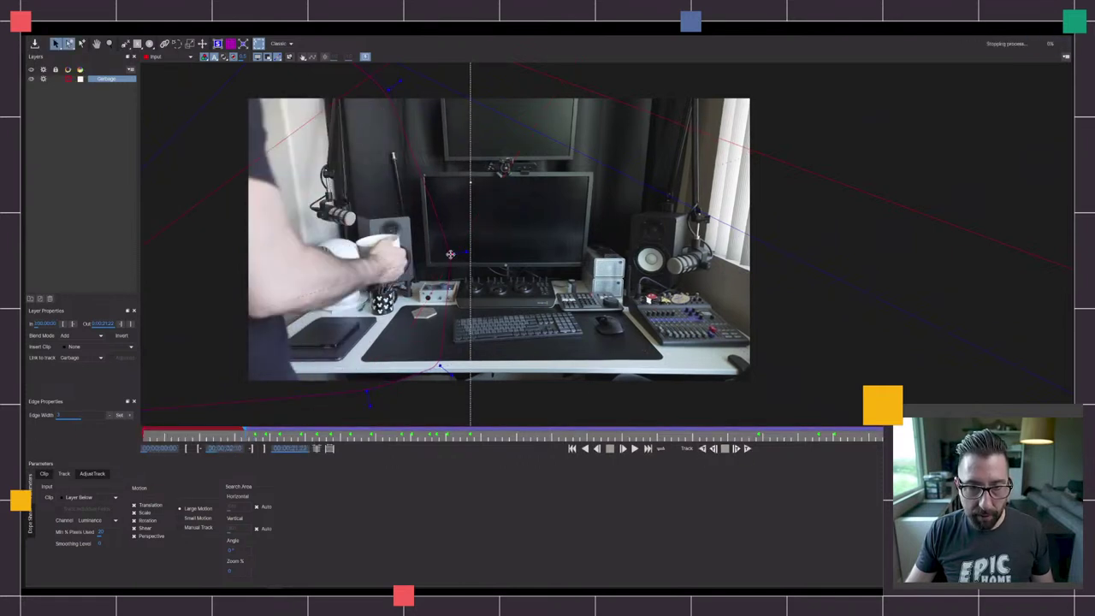
{"action": "left_click_drag", "start_coordinate": [440, 366], "coordinate": [422, 372]}
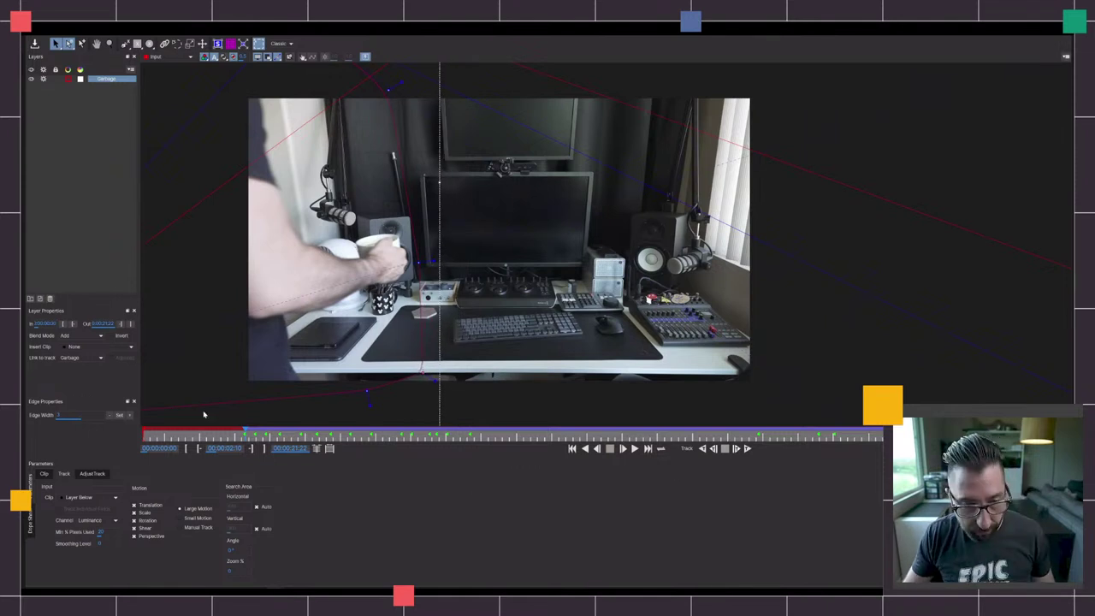
- Play and scrub through the tracked range to check that the garbage mask covers the man
{"action": "left_click", "coordinate": [634, 448]}
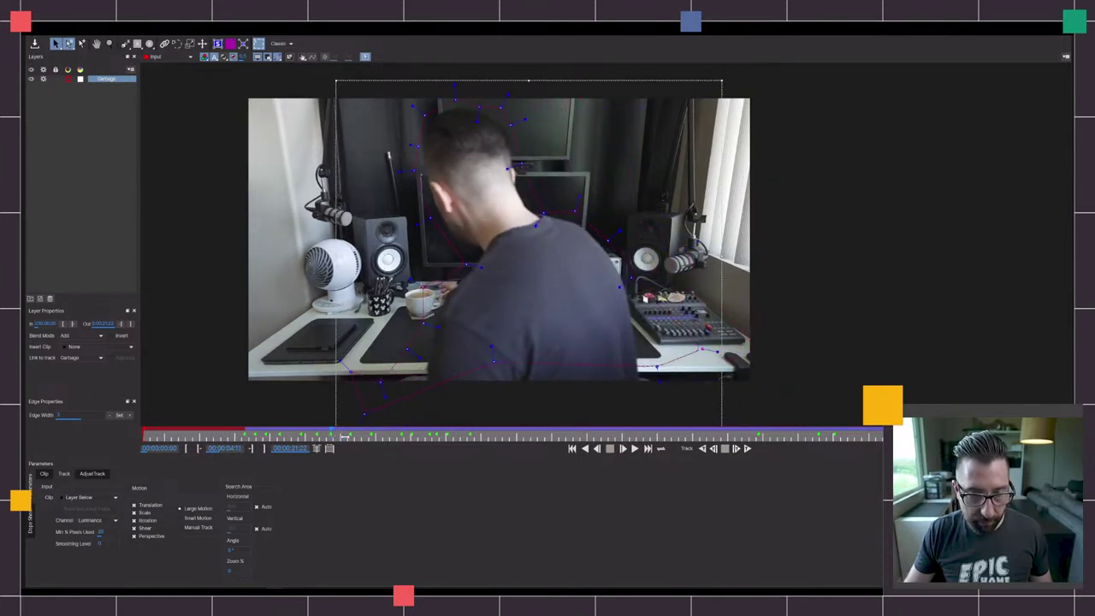
{"action": "left_click_drag", "start_coordinate": [337, 435], "coordinate": [349, 435]}
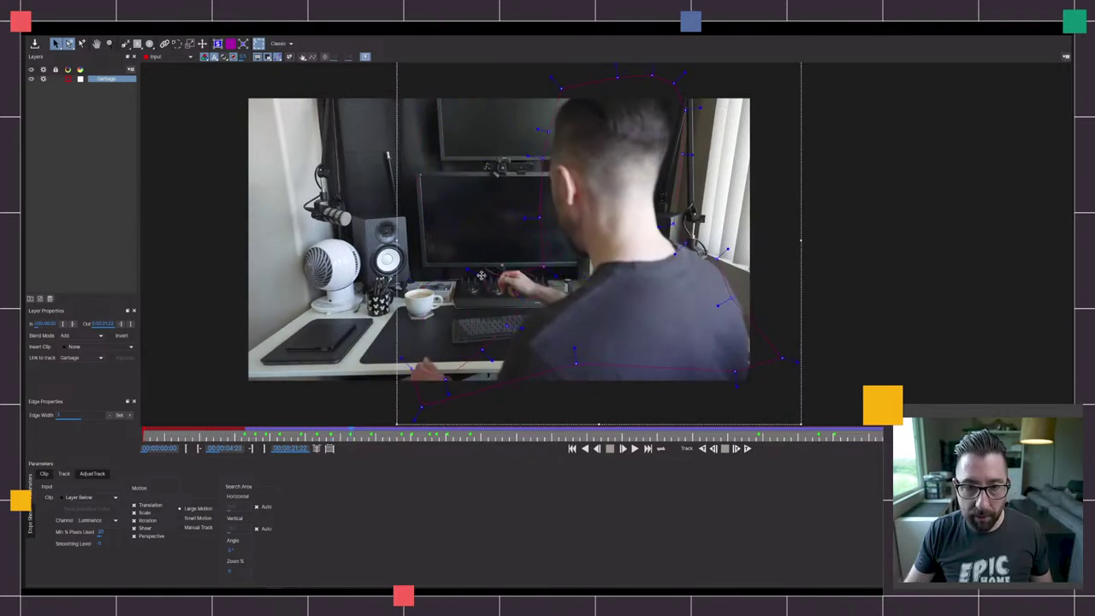
{"action": "left_click_drag", "start_coordinate": [349, 436], "coordinate": [370, 438]}
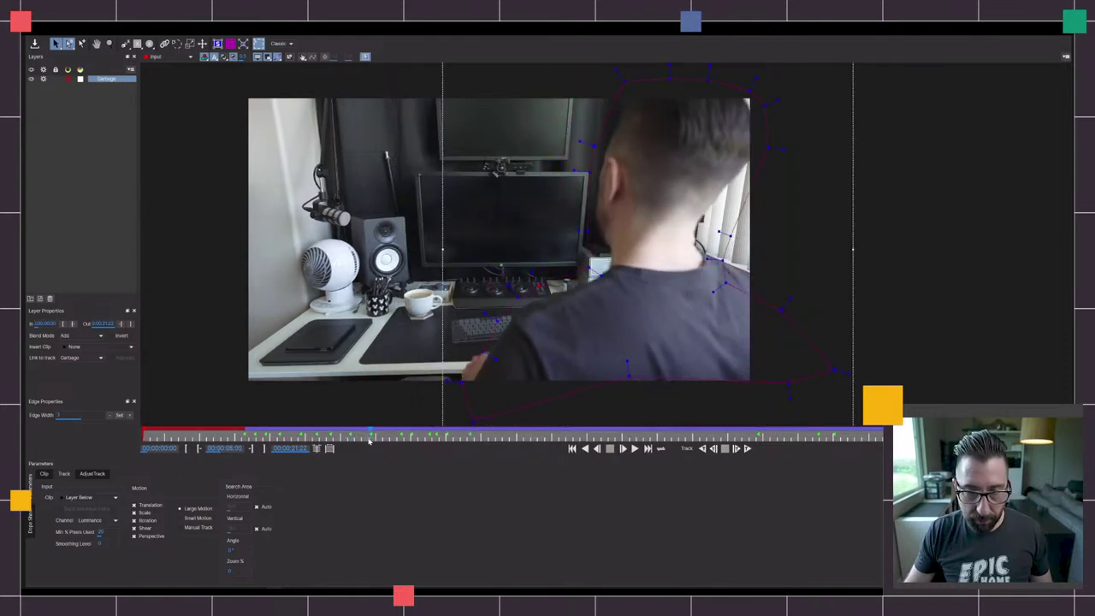
{"action": "left_click", "coordinate": [633, 449]}
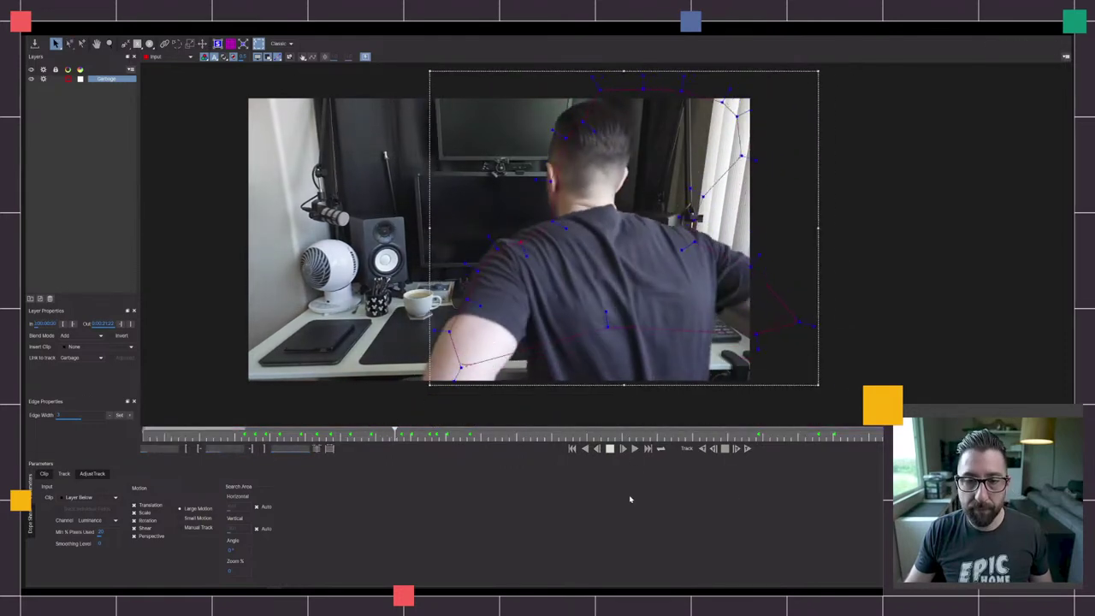
{"action": "left_click", "coordinate": [637, 448]}
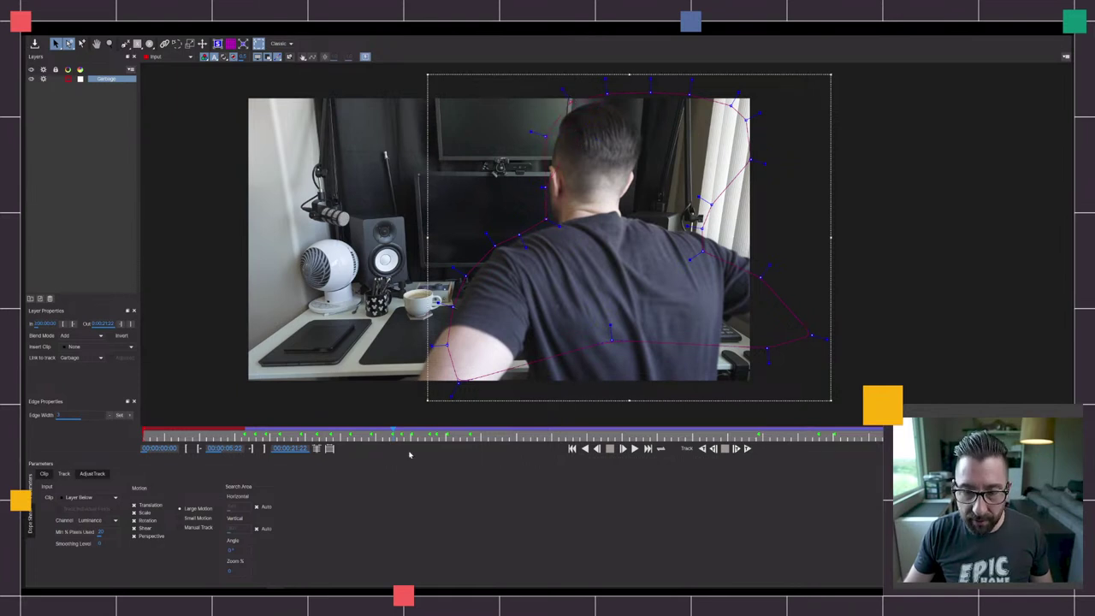
- Revisit the tracked frames and move the spline point beside the man's face outward over the monitor, leaving the layer deselected
{"action": "mouse_move", "coordinate": [393, 434]}
{"action": "left_mouse_down"}
{"action": "mouse_move", "coordinate": [417, 434]}
{"action": "mouse_move", "coordinate": [381, 436]}
{"action": "left_mouse_up"}
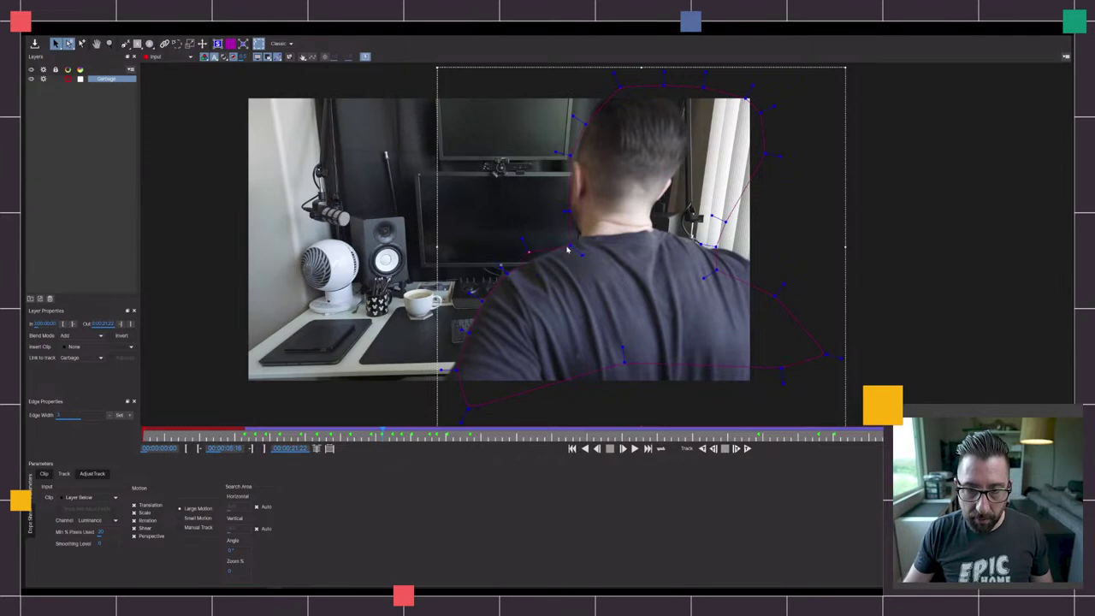
{"action": "key", "text": "shift+g"}
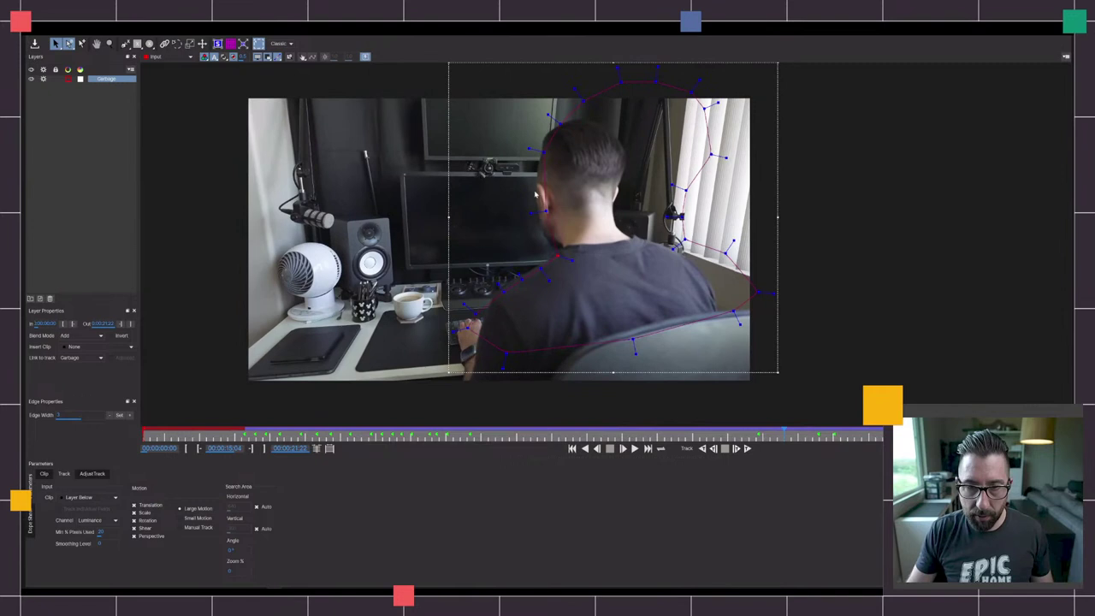
{"action": "left_click_drag", "start_coordinate": [545, 210], "coordinate": [528, 217]}
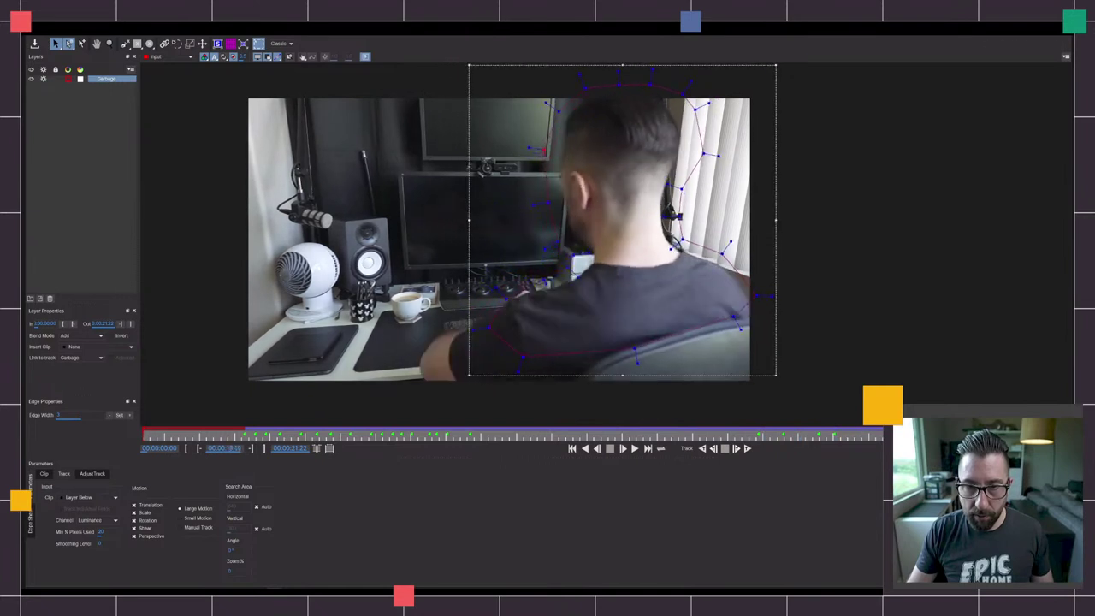
{"action": "left_click", "coordinate": [57, 176]}
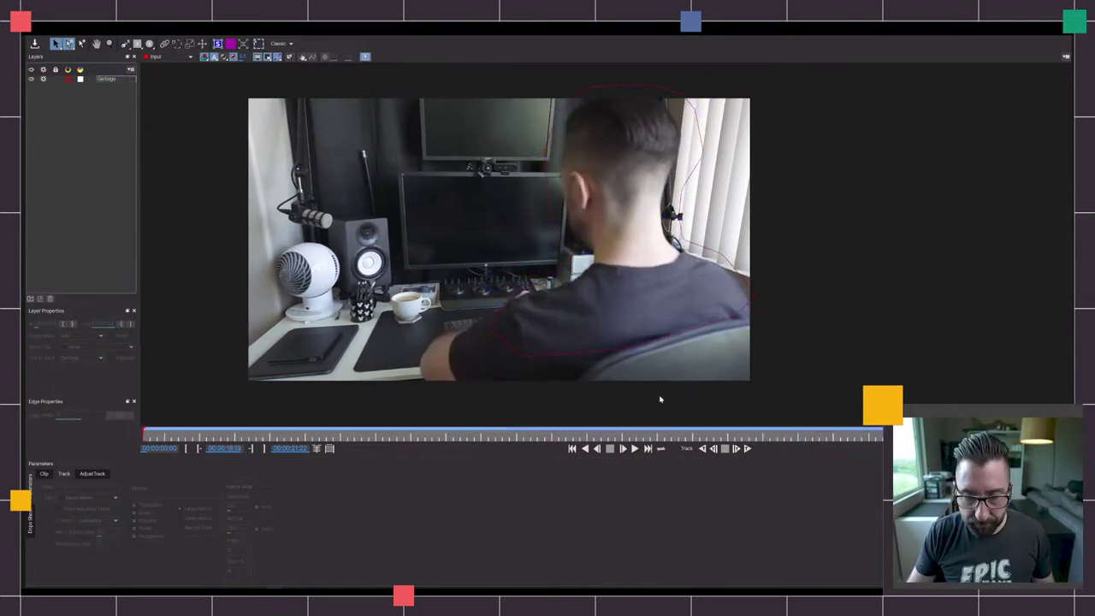
- Return to the first frame of the clip and hide the Garbage layer
{"action": "left_click_drag", "start_coordinate": [881, 436], "coordinate": [144, 437]}
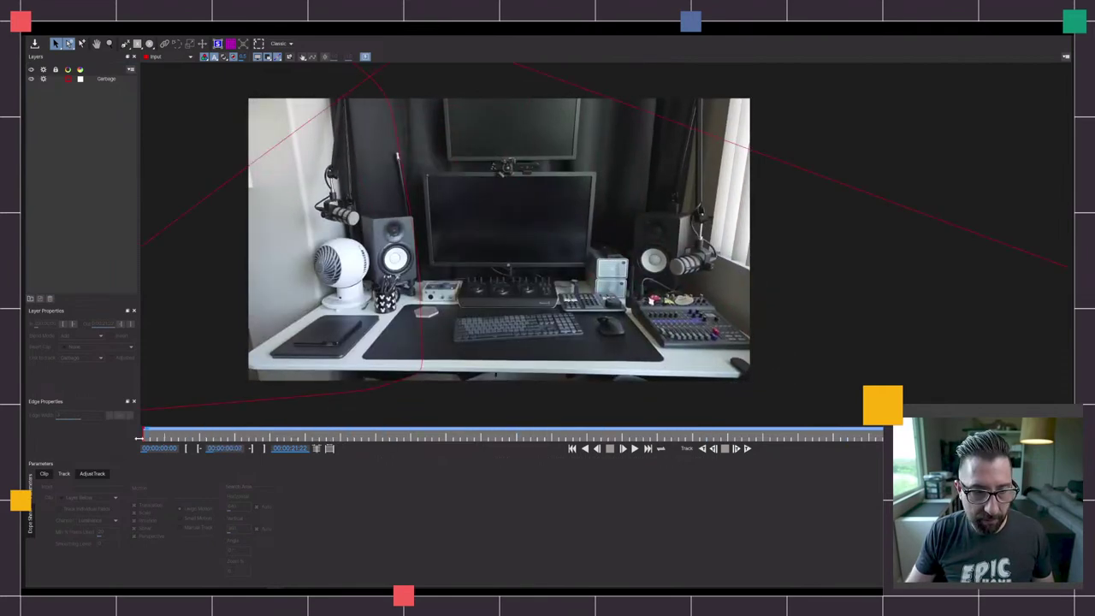
{"action": "left_click", "coordinate": [94, 210]}
{"action": "left_click", "coordinate": [30, 78]}
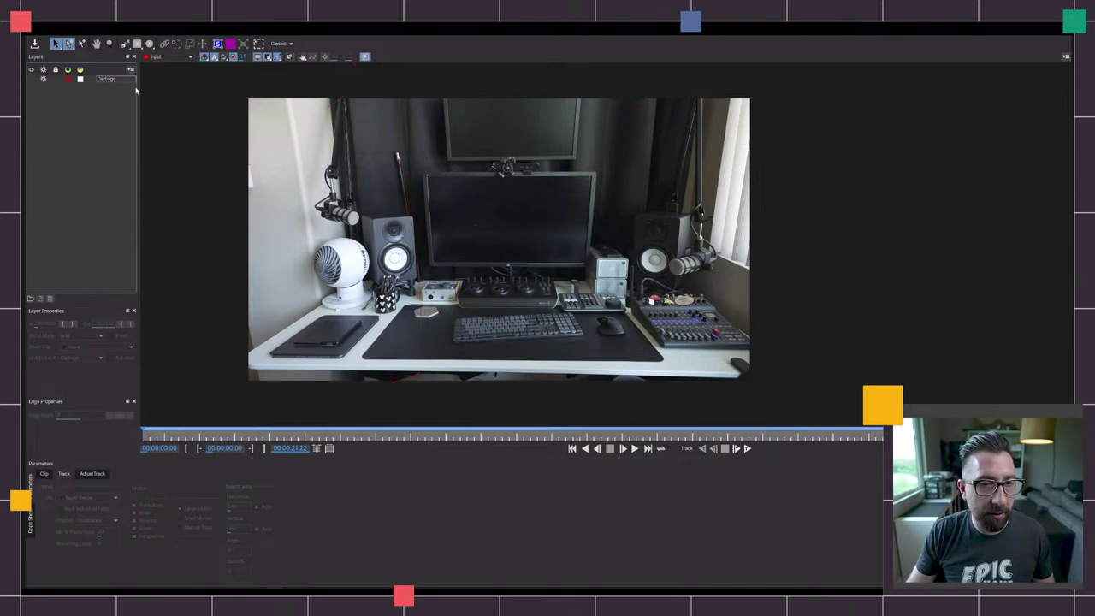
- Draw a closed spline loosely around the lower monitor, including its bezel and the webcam above it
{"action": "left_click", "coordinate": [125, 43]}
{"action": "left_click", "coordinate": [432, 160]}
{"action": "left_click", "coordinate": [416, 161]}
{"action": "left_click", "coordinate": [418, 251]}
{"action": "left_click", "coordinate": [432, 276]}
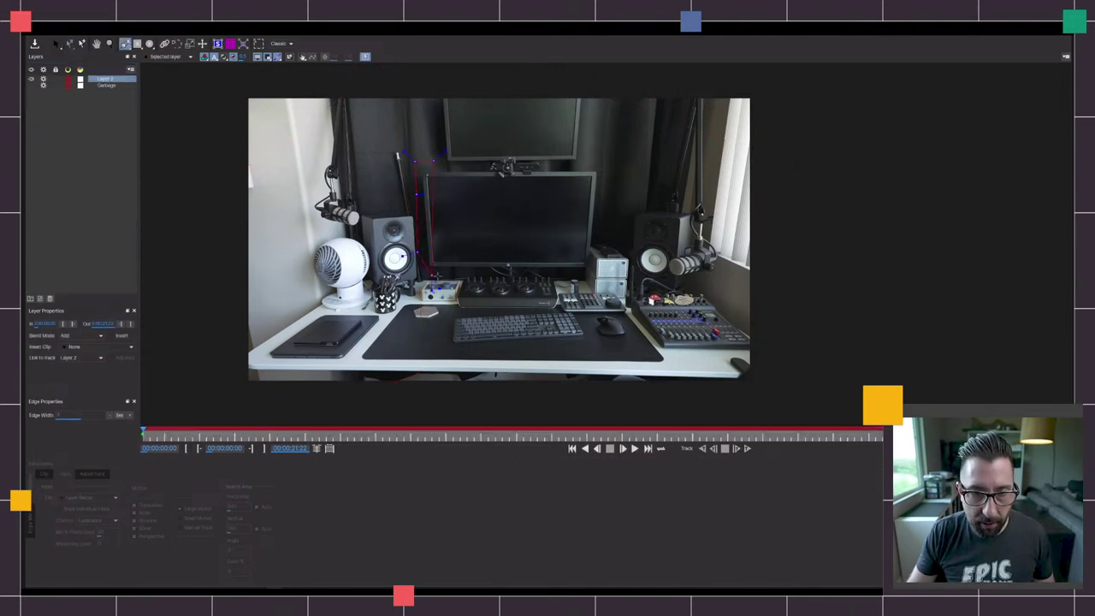
{"action": "left_click", "coordinate": [602, 251]}
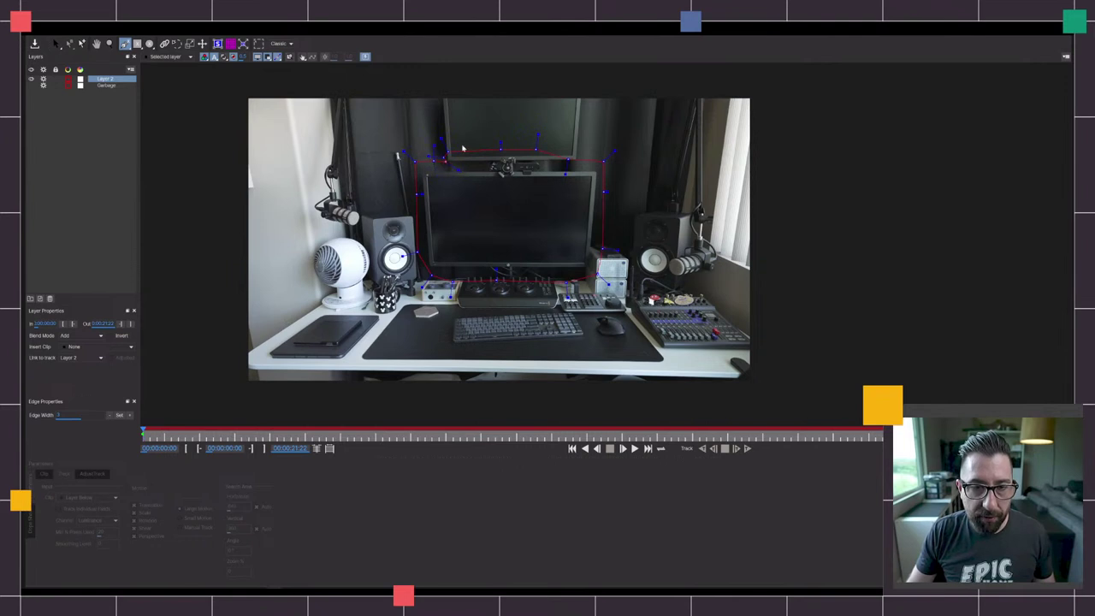
{"action": "right_click", "coordinate": [462, 148]}
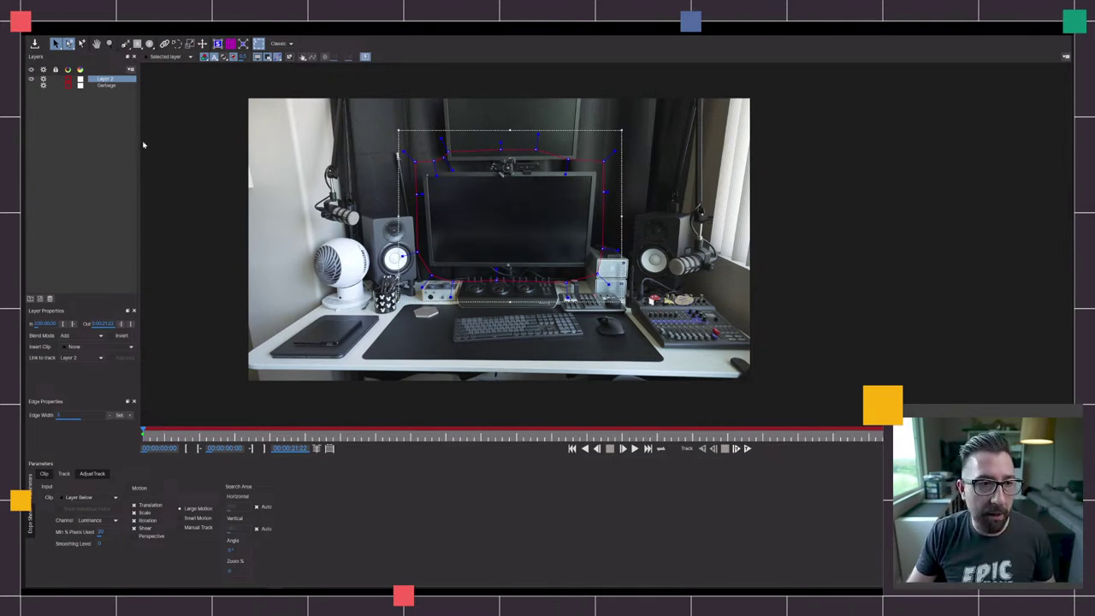
- Rename the new spline layer as Monitor
{"action": "left_click", "coordinate": [102, 79]}
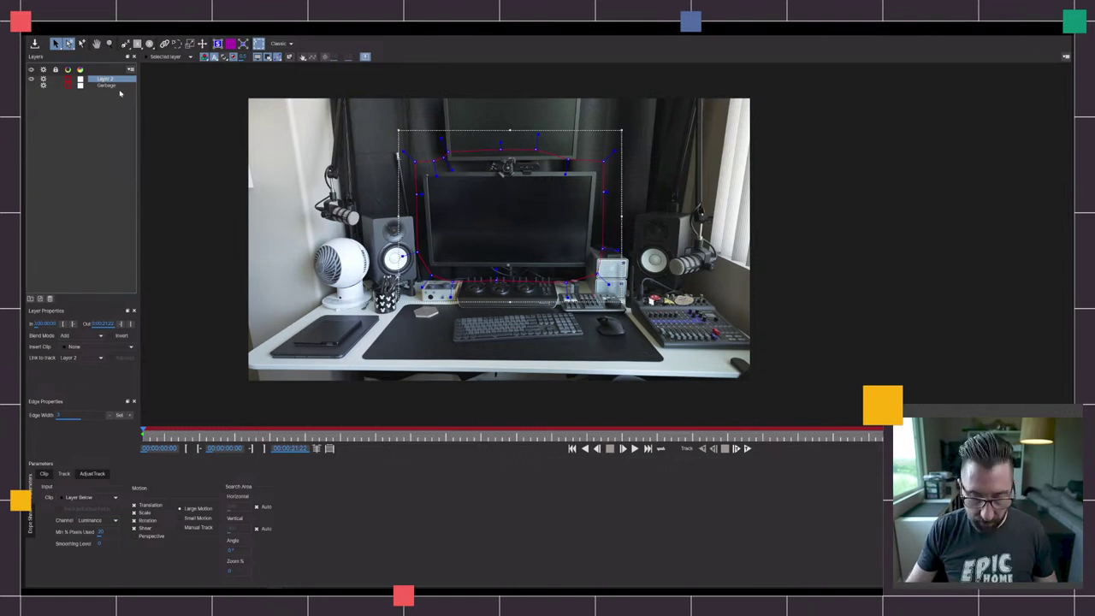
{"action": "key", "text": "a"}
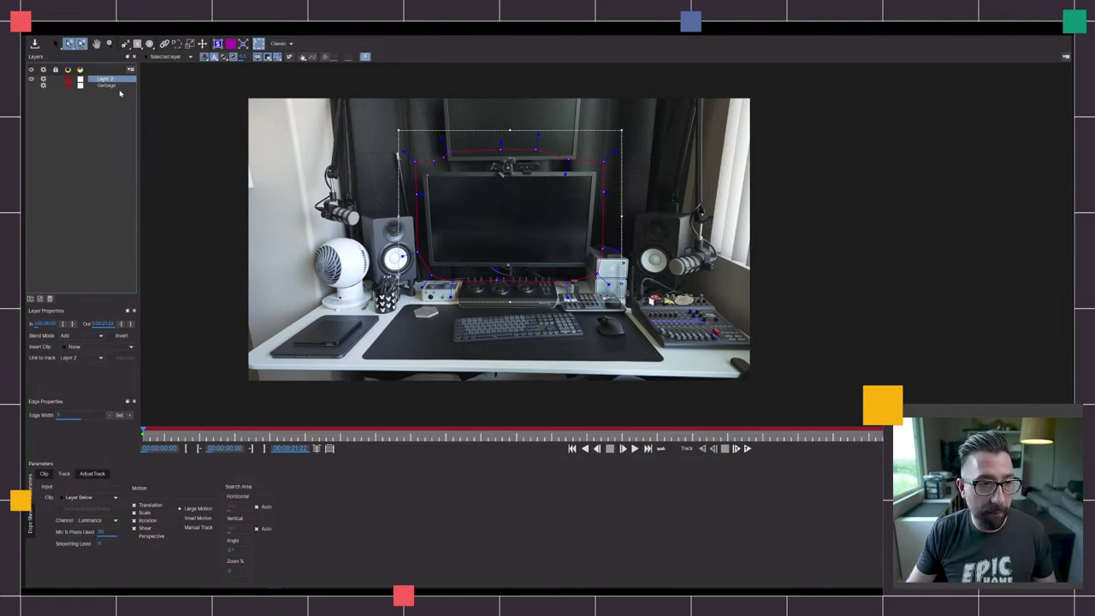
{"action": "double_click", "coordinate": [108, 81]}
{"action": "type", "text": "Monitor"}
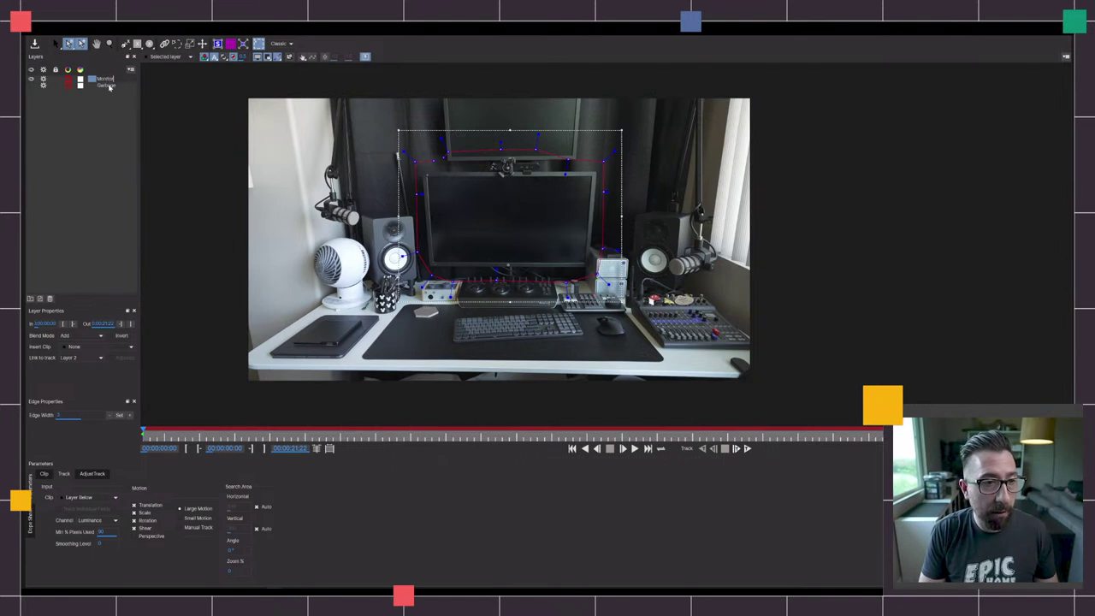
- Move the Monitor layer below the Garbage layer in the layer stack and deselect it
{"action": "left_click", "coordinate": [102, 86]}
{"action": "left_click_drag", "start_coordinate": [101, 78], "coordinate": [74, 159]}
{"action": "left_click", "coordinate": [74, 159]}
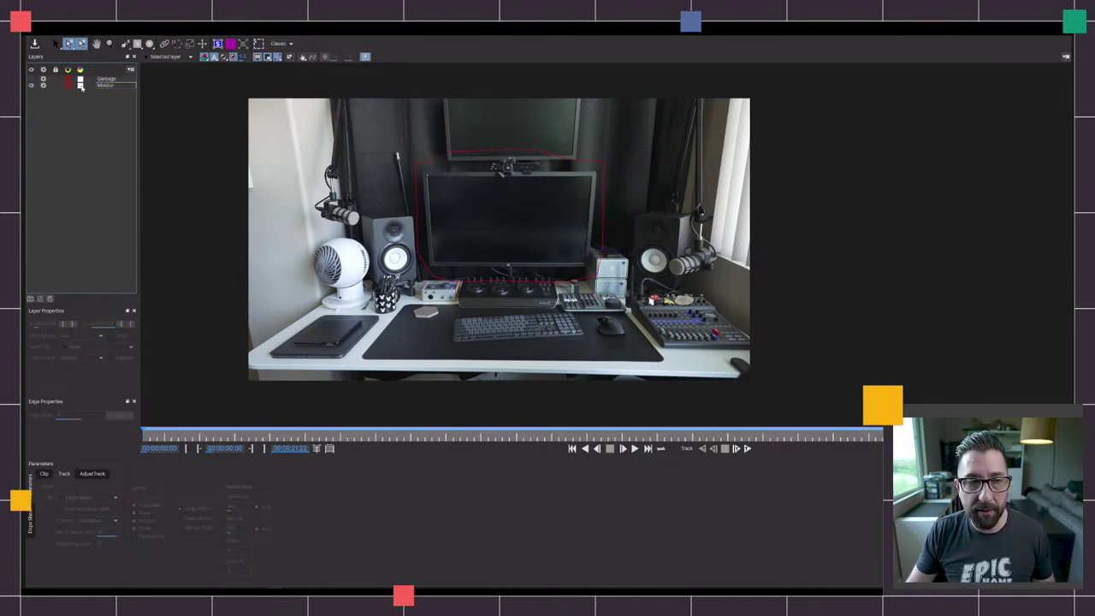
- Show the Garbage layer again and display the planar surface of the Monitor layer
{"action": "left_click", "coordinate": [30, 78]}
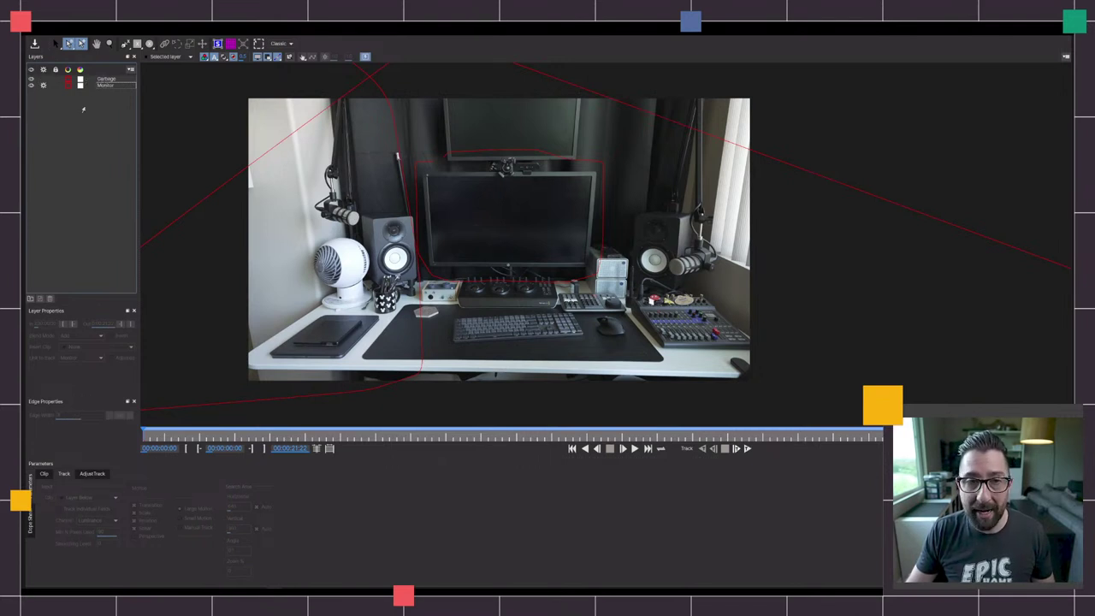
{"action": "left_click", "coordinate": [101, 86]}
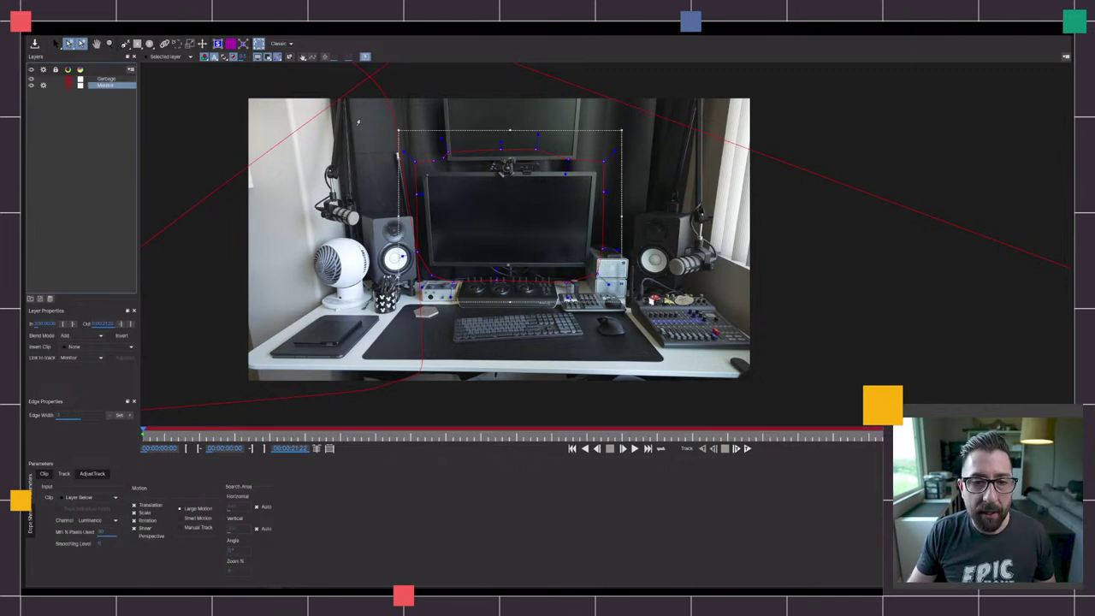
{"action": "left_click", "coordinate": [218, 44]}
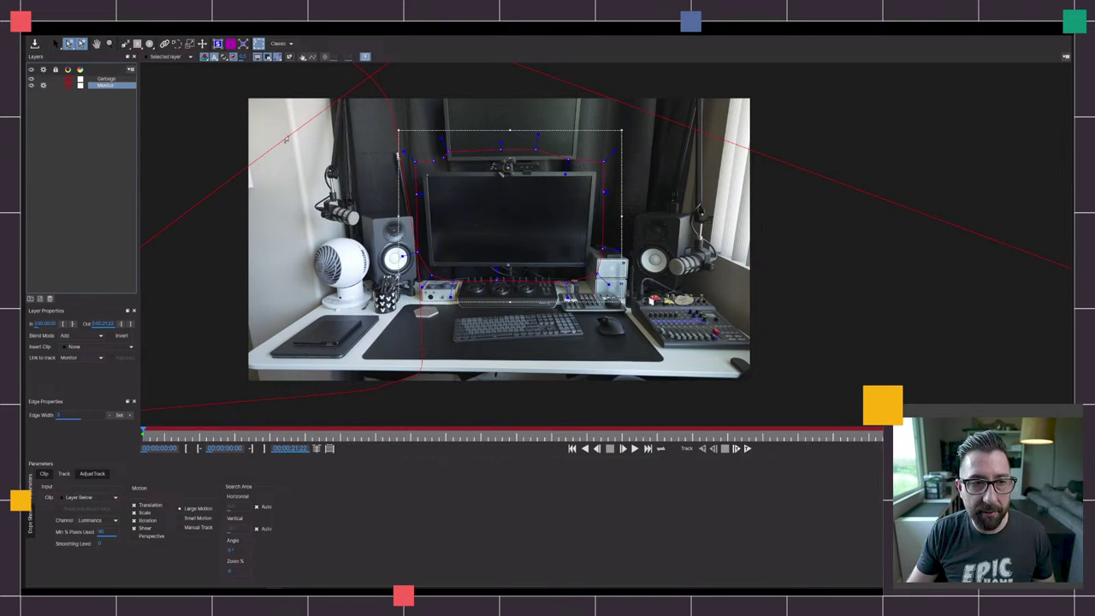
{"action": "left_click", "coordinate": [218, 45]}
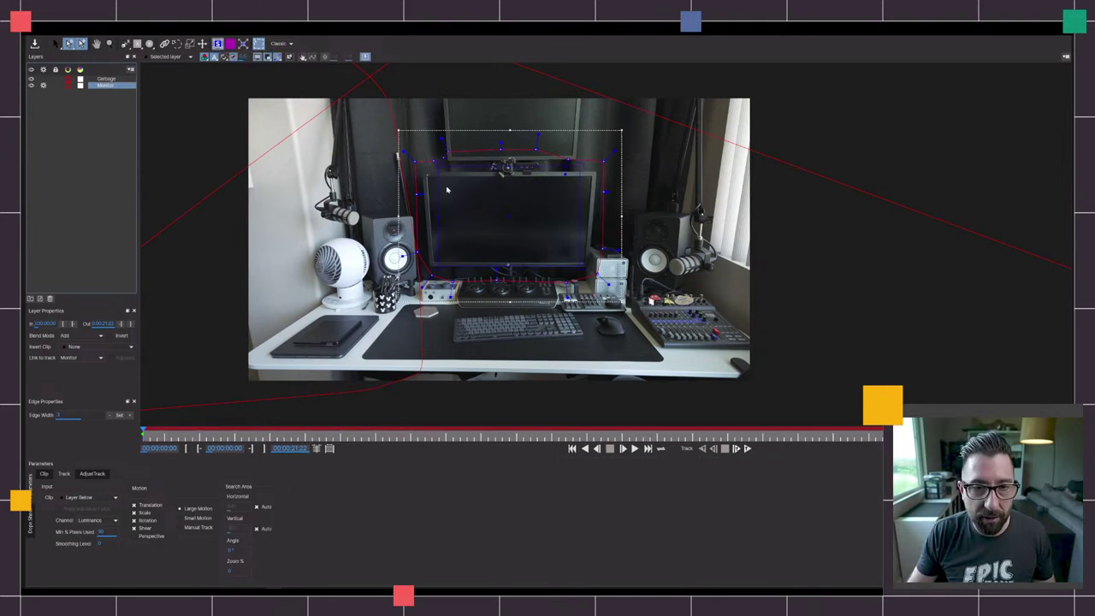
- Align the four corners of the Monitor layer's planar surface with the corners of the lower monitor's screen
{"action": "scroll", "coordinate": [443, 187], "scroll_direction": "up", "scroll_amount": 1}
{"action": "scroll", "coordinate": [441, 186], "scroll_direction": "up", "scroll_amount": 2}
{"action": "scroll", "coordinate": [480, 205], "scroll_direction": "up", "scroll_amount": 3}
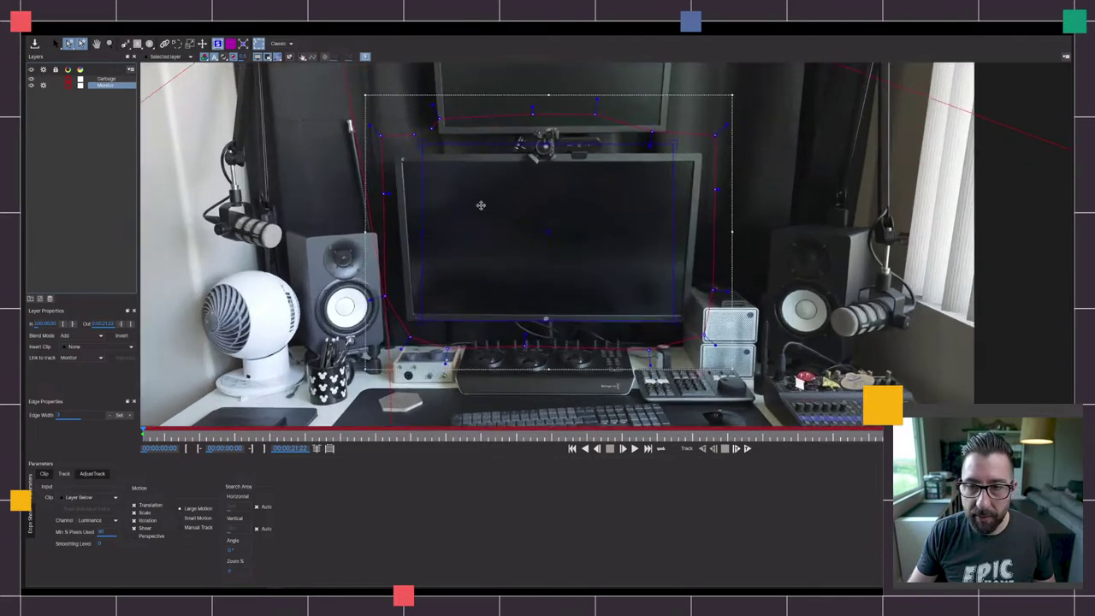
{"action": "scroll", "coordinate": [480, 205], "scroll_direction": "up", "scroll_amount": 2}
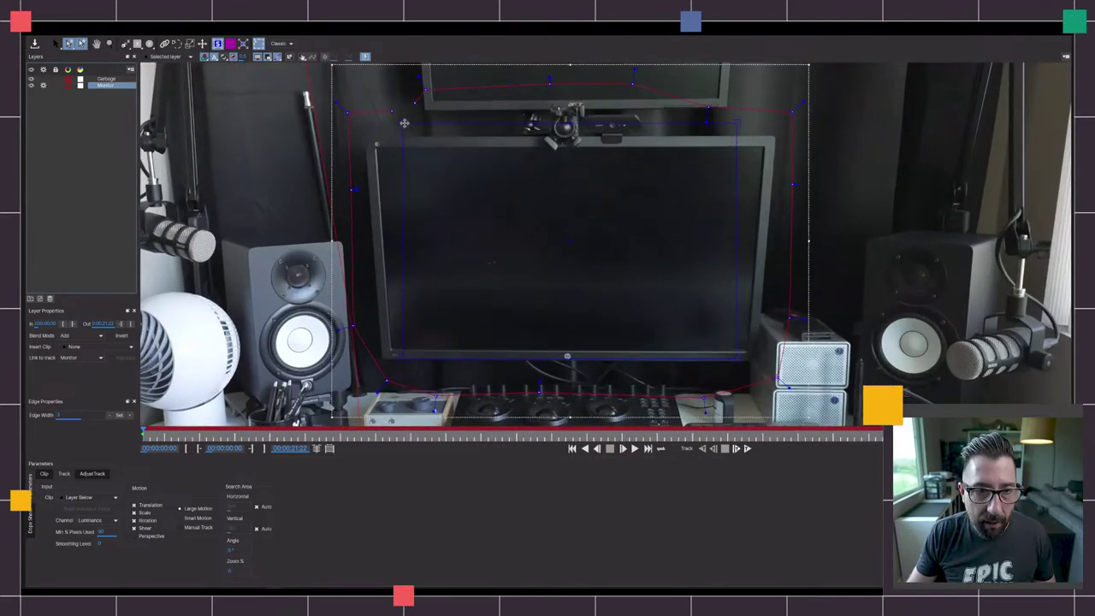
{"action": "left_click_drag", "start_coordinate": [402, 121], "coordinate": [383, 152]}
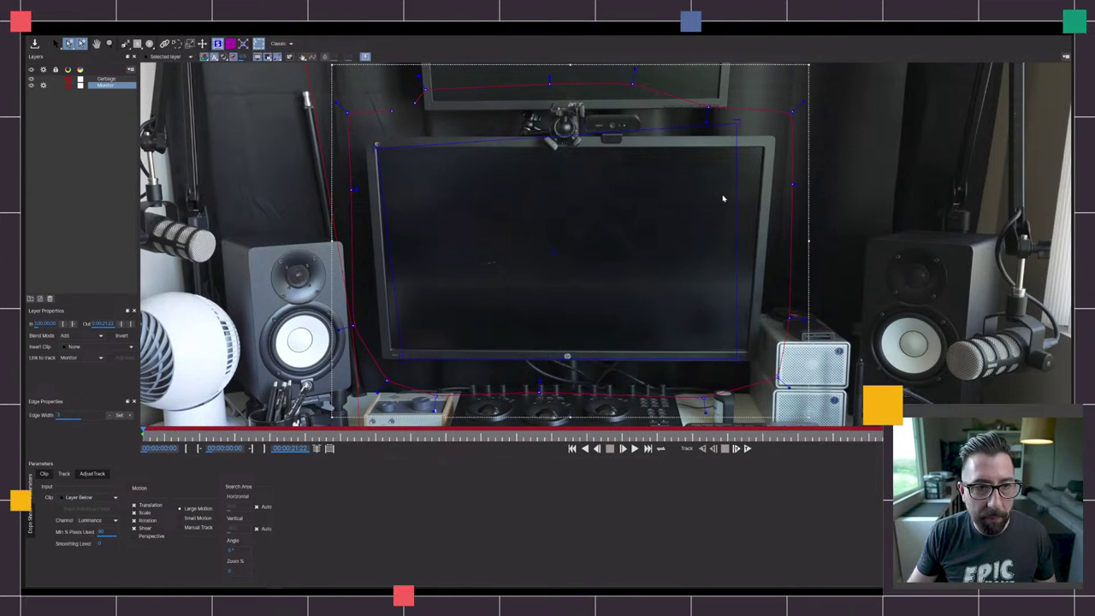
{"action": "left_click_drag", "start_coordinate": [736, 124], "coordinate": [763, 147]}
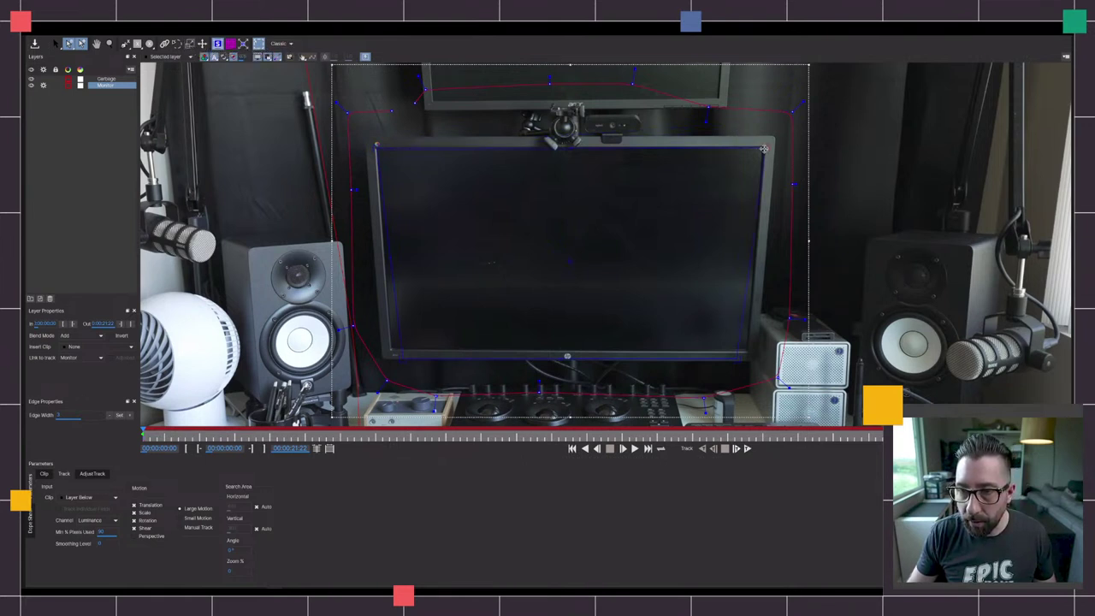
{"action": "left_click_drag", "start_coordinate": [745, 360], "coordinate": [743, 349]}
{"action": "left_click_drag", "start_coordinate": [400, 358], "coordinate": [392, 348]}
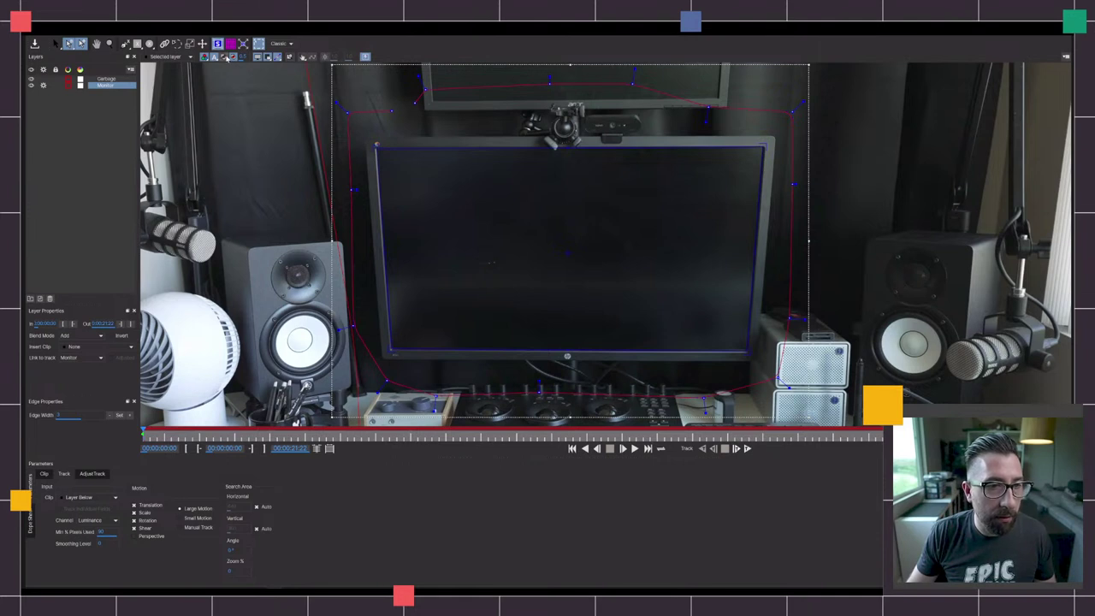
- Turn on the magnified zoom window and fine-tune the planar surface's lower-right corner on the screen
{"action": "left_click", "coordinate": [289, 56]}
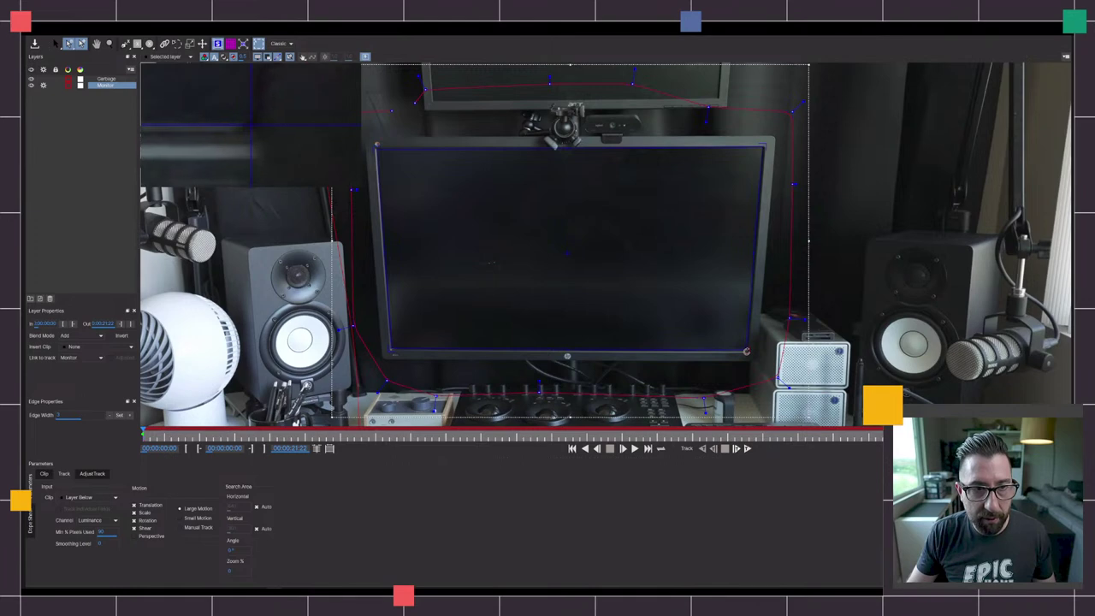
{"action": "left_click_drag", "start_coordinate": [747, 350], "coordinate": [749, 350]}
{"action": "scroll", "coordinate": [599, 307], "scroll_direction": "down", "scroll_amount": 5}
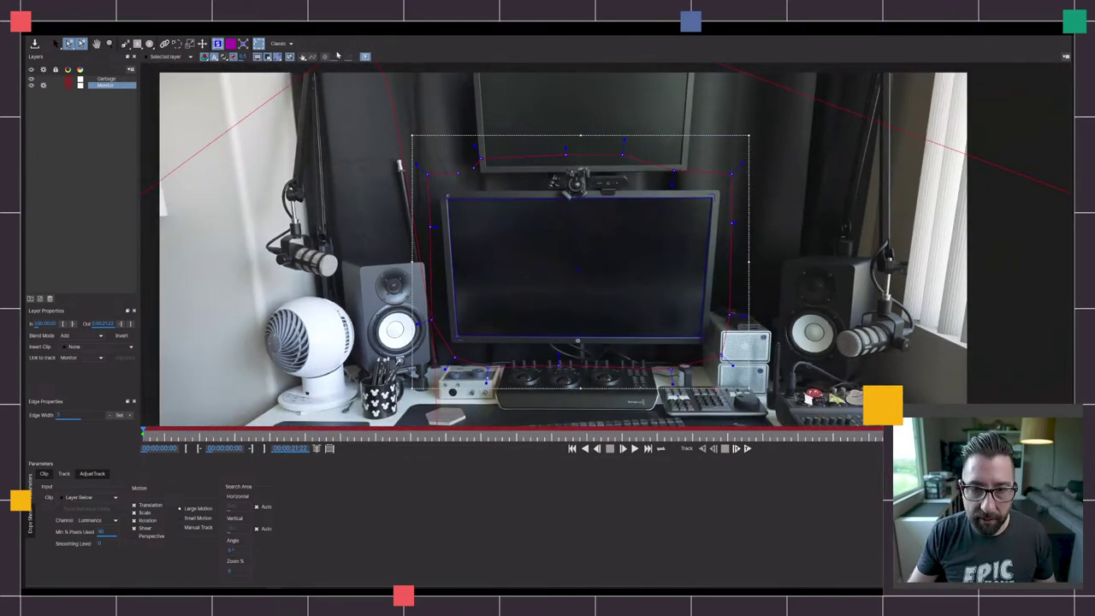
{"action": "scroll", "coordinate": [451, 142], "scroll_direction": "down", "scroll_amount": 2}
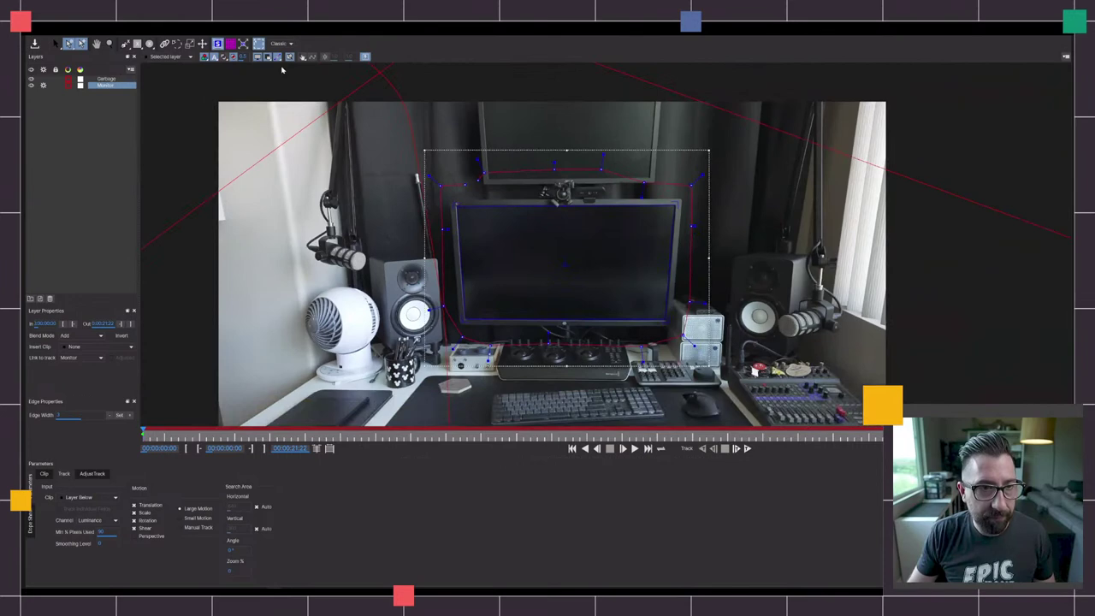
- Check the surface's perspective against the planar grid overlay, and hide the grid again
{"action": "left_click", "coordinate": [230, 44]}
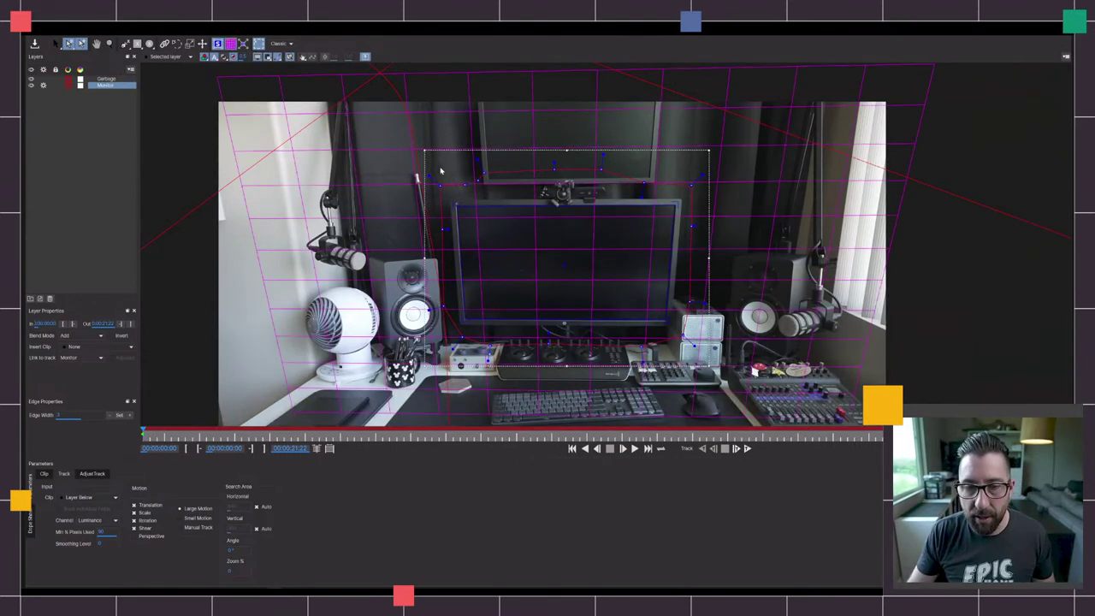
{"action": "scroll", "coordinate": [590, 252], "scroll_direction": "up", "scroll_amount": 2}
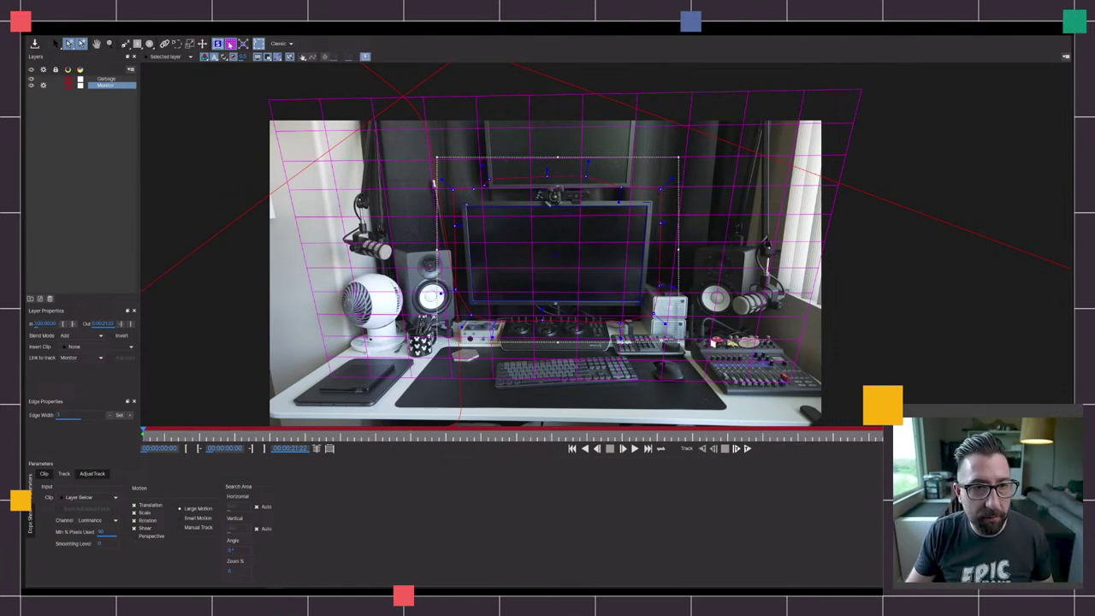
{"action": "left_click", "coordinate": [230, 45]}
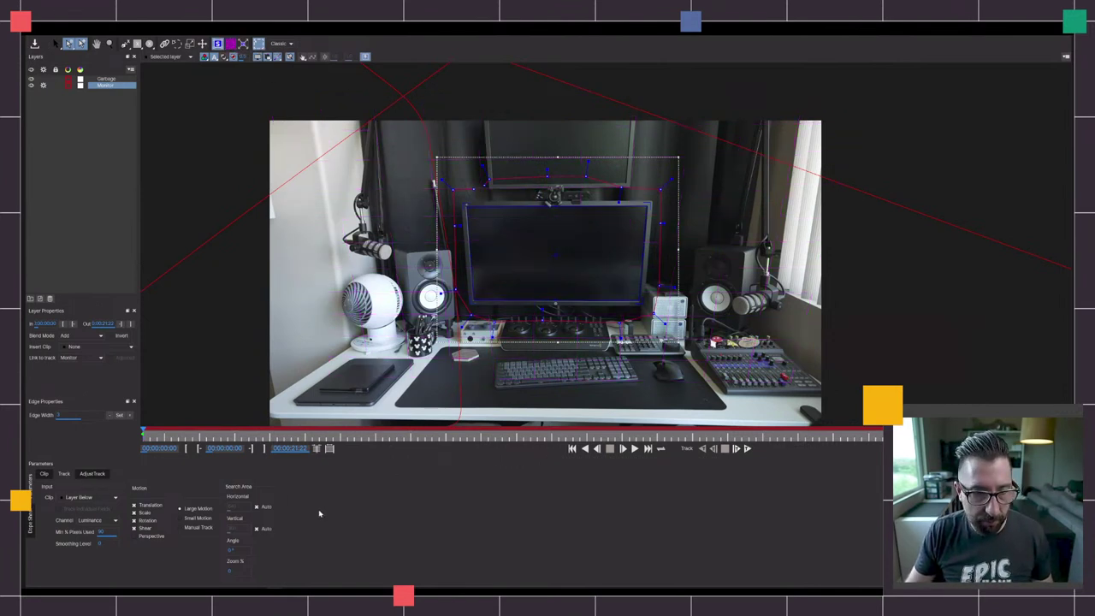
- Try tracking the Monitor layer forward, restarting from the first frame with Perspective motion enabled
{"action": "left_click", "coordinate": [747, 448]}
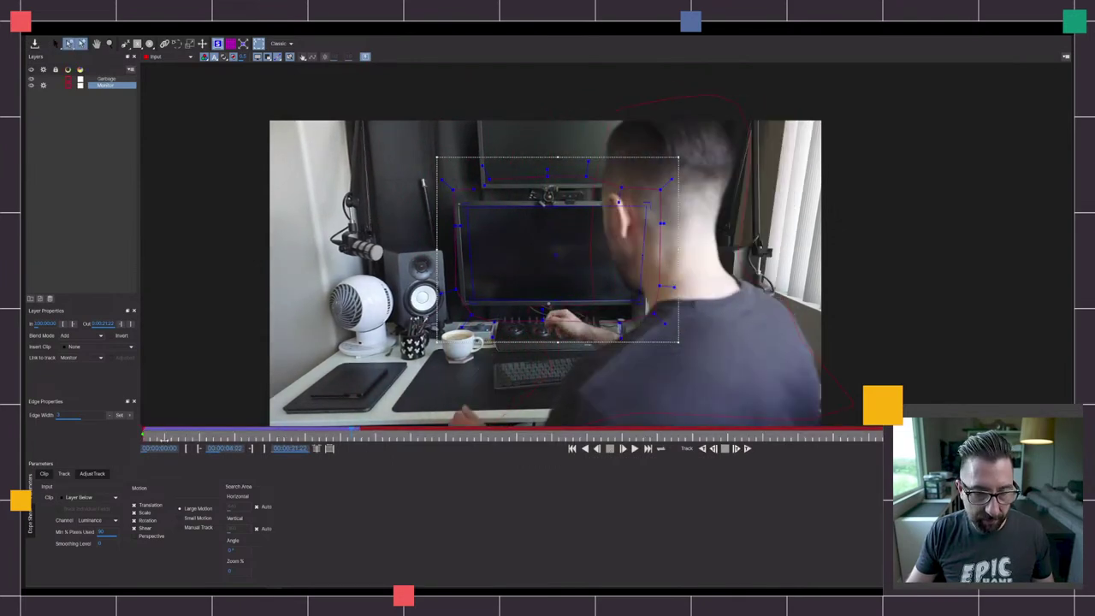
{"action": "left_click", "coordinate": [133, 536]}
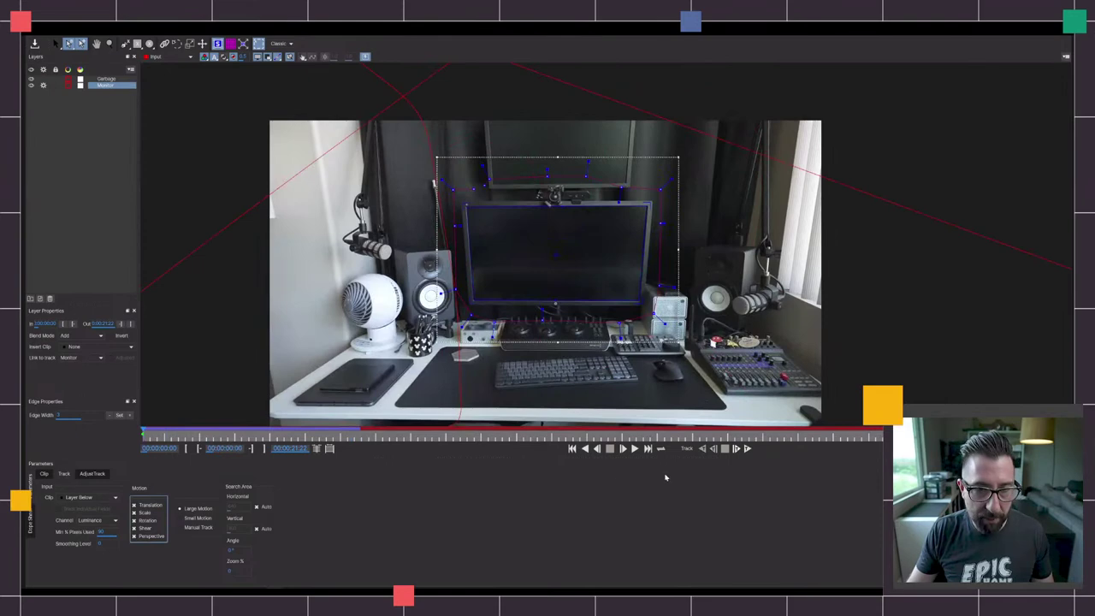
{"action": "left_click", "coordinate": [748, 448]}
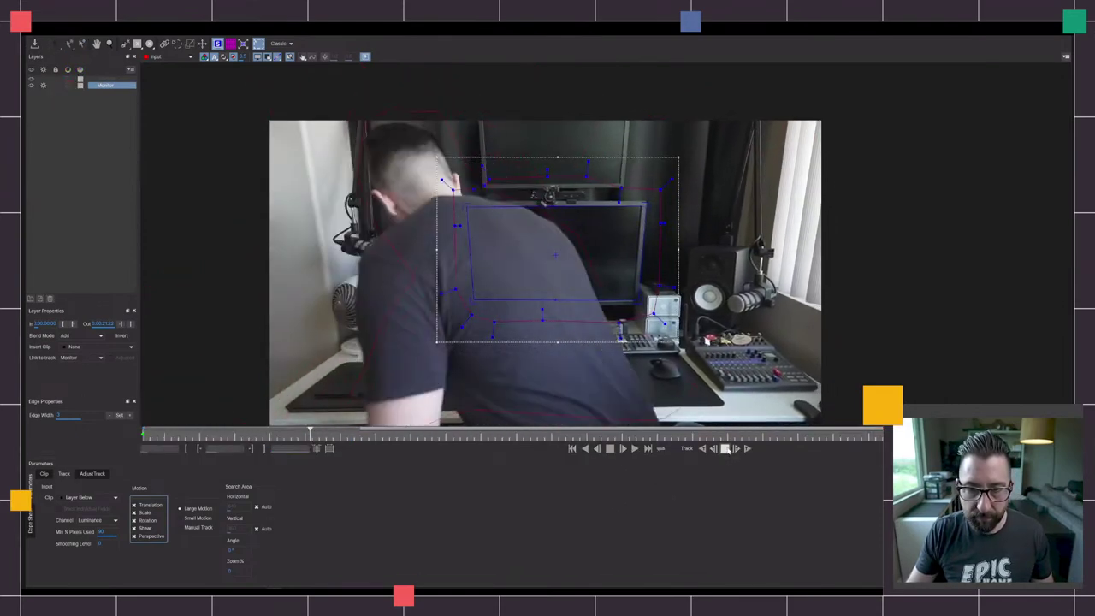
{"action": "left_click", "coordinate": [724, 448]}
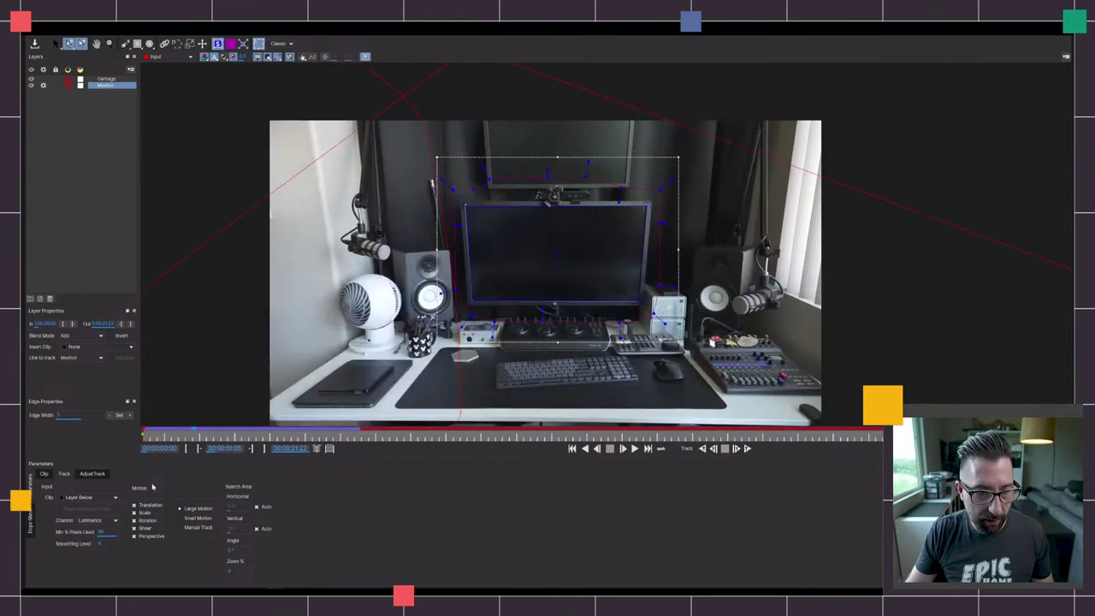
- Reset the Monitor layer's surface, realign its four corners with the screen, and track the layer forward again
{"action": "right_click", "coordinate": [99, 84]}
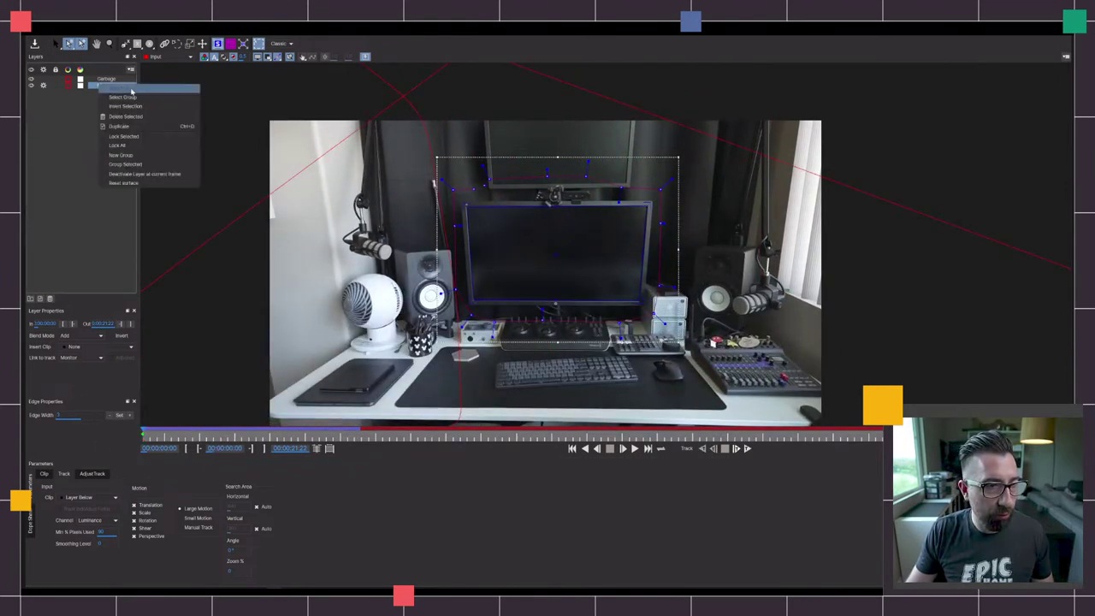
{"action": "left_click", "coordinate": [132, 183]}
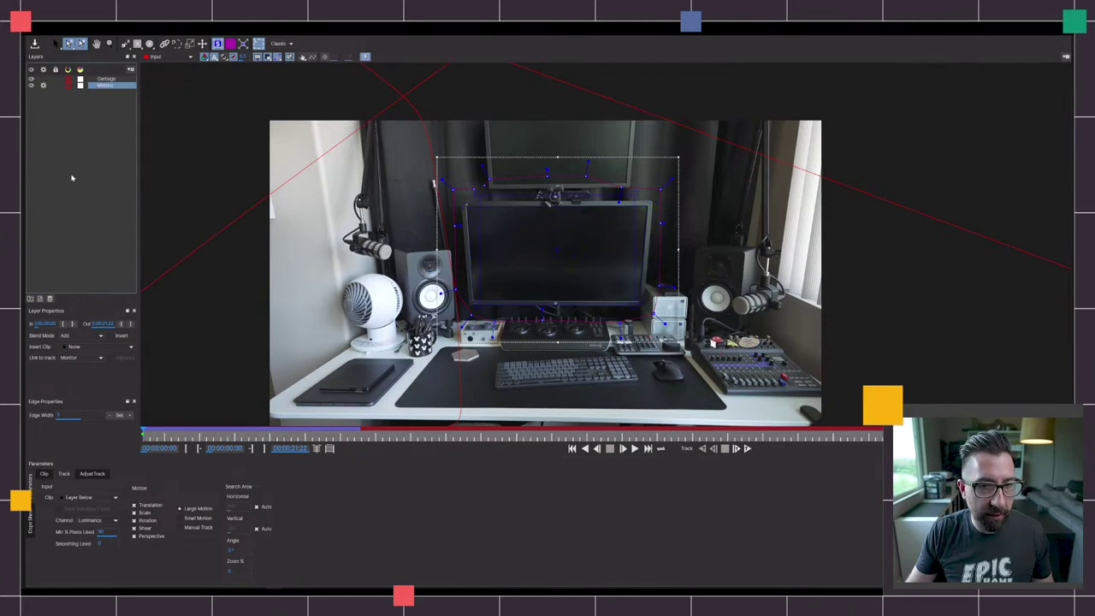
{"action": "left_click_drag", "start_coordinate": [481, 194], "coordinate": [466, 205]}
{"action": "left_click_drag", "start_coordinate": [474, 305], "coordinate": [472, 300]}
{"action": "left_click_drag", "start_coordinate": [635, 306], "coordinate": [637, 300]}
{"action": "left_click_drag", "start_coordinate": [633, 196], "coordinate": [645, 208]}
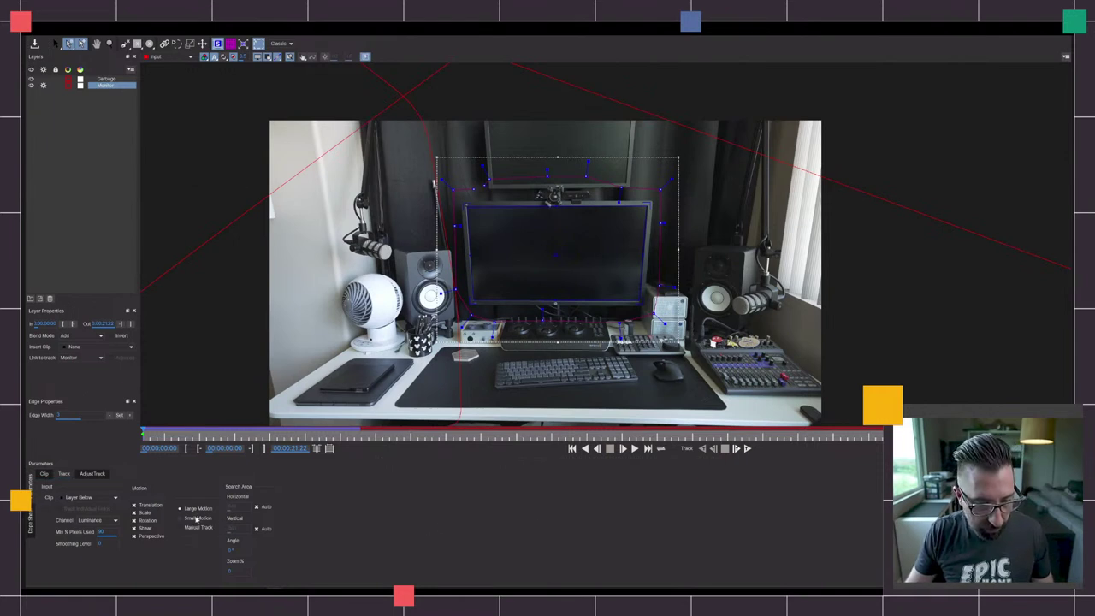
{"action": "left_click", "coordinate": [748, 448]}
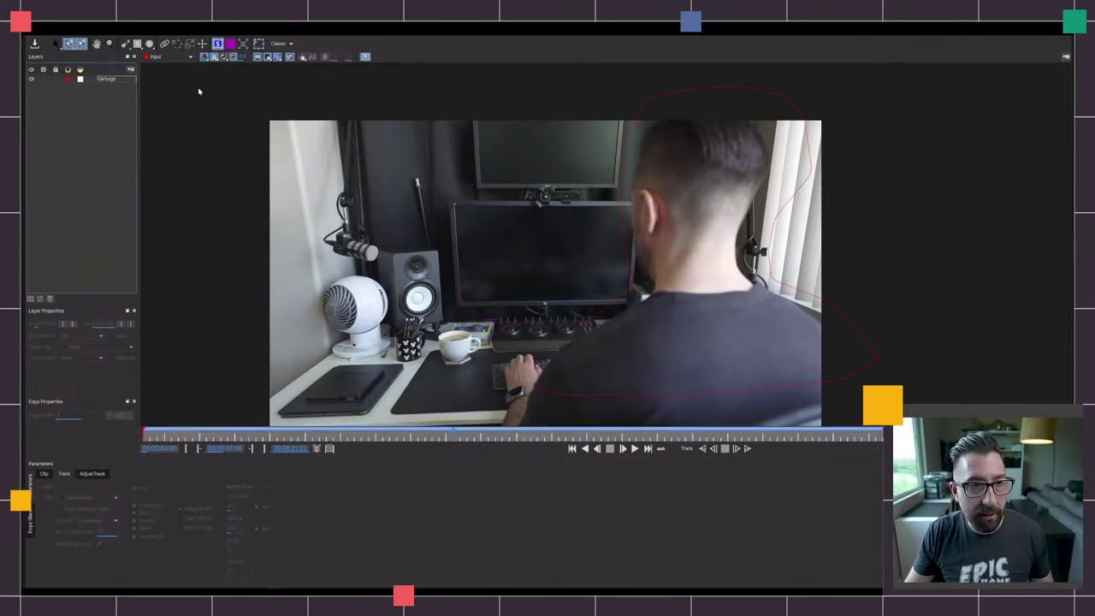
- On the first frame, draw a new closed spline around the lower monitor and webcam, with Perspective motion enabled
{"action": "left_click_drag", "start_coordinate": [164, 435], "coordinate": [142, 434]}
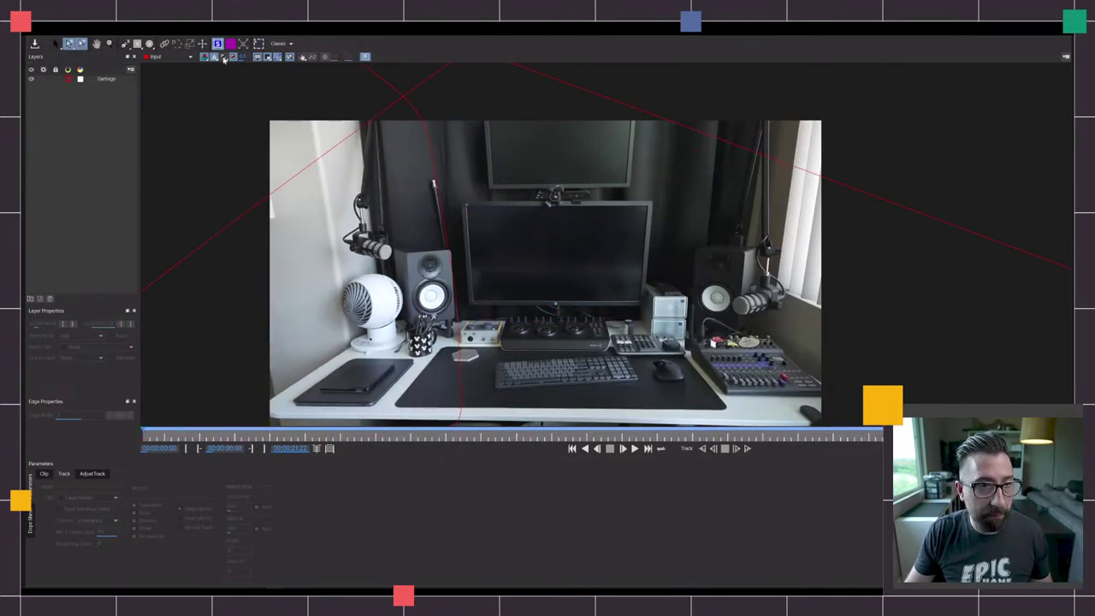
{"action": "left_click", "coordinate": [125, 44]}
{"action": "left_click", "coordinate": [503, 181]}
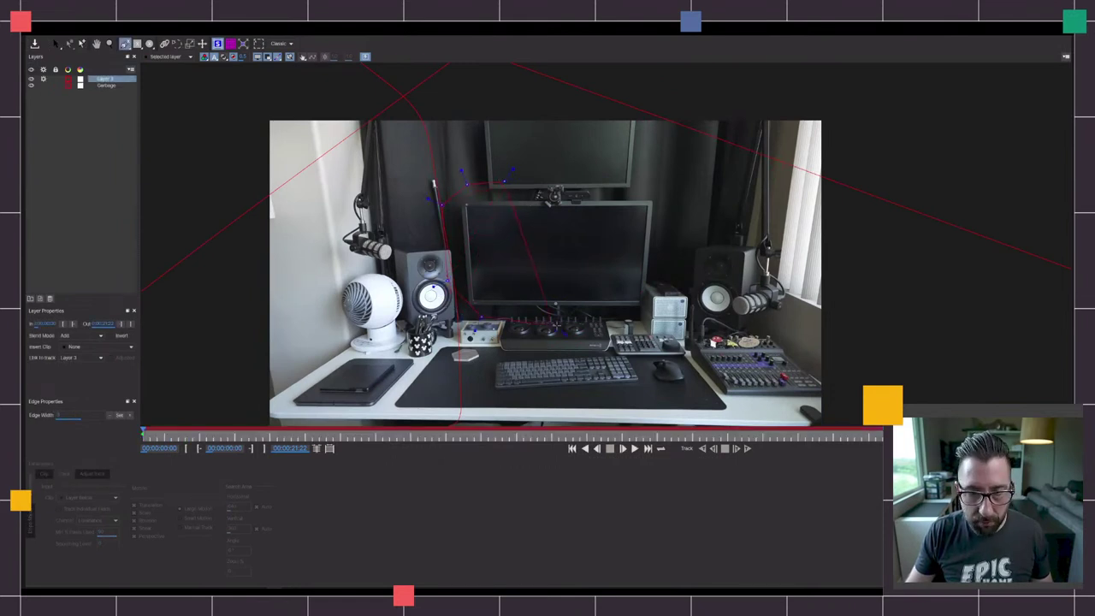
{"action": "right_click", "coordinate": [521, 176]}
{"action": "left_click", "coordinate": [134, 536]}
- Move the new spline layer below the Garbage layer and rename it Monitor
{"action": "left_click_drag", "start_coordinate": [94, 79], "coordinate": [94, 87]}
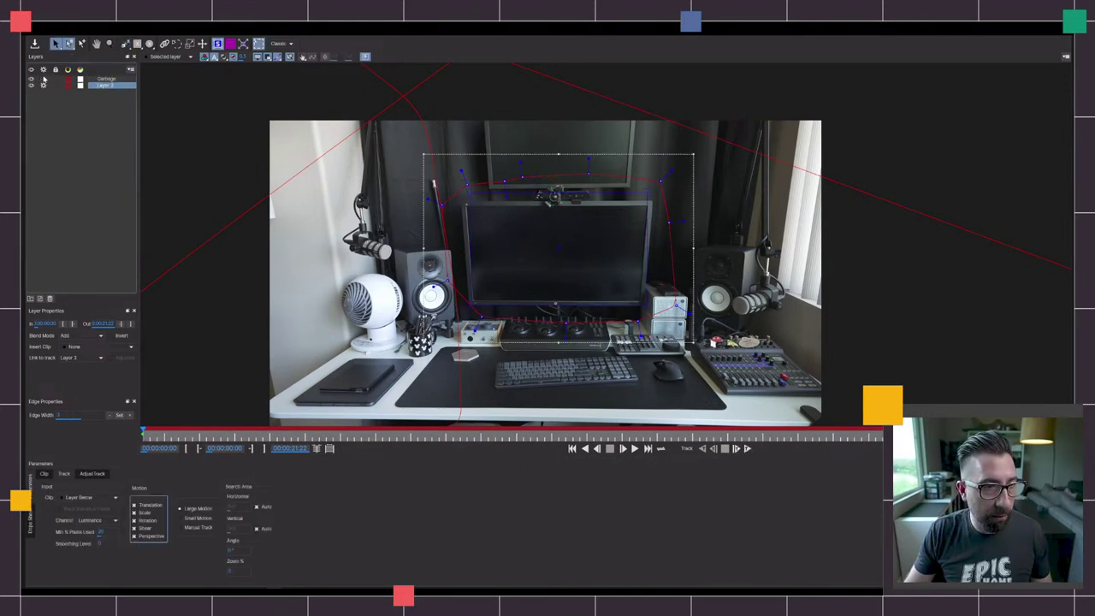
{"action": "double_click", "coordinate": [111, 87]}
{"action": "type", "text": "Monitor"}
{"action": "key", "text": "Return"}
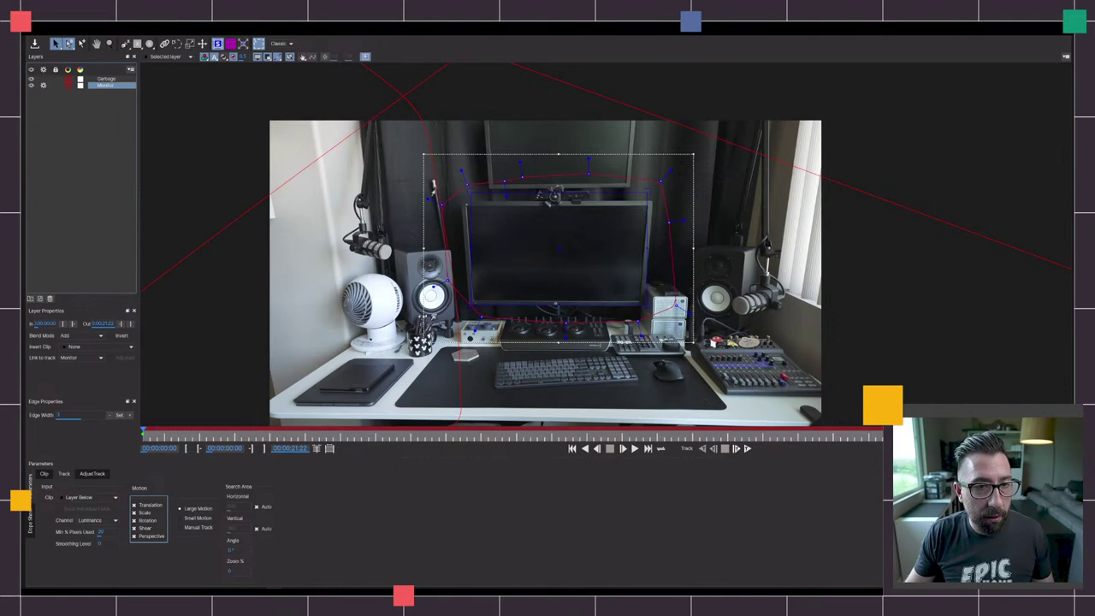
- Align the new surface's four corners with the monitor's screen and track the Monitor layer forward to the clip's end
{"action": "left_click_drag", "start_coordinate": [471, 185], "coordinate": [466, 203]}
{"action": "left_click_drag", "start_coordinate": [469, 306], "coordinate": [468, 305]}
{"action": "left_click_drag", "start_coordinate": [643, 301], "coordinate": [637, 300]}
{"action": "left_click_drag", "start_coordinate": [647, 192], "coordinate": [643, 206]}
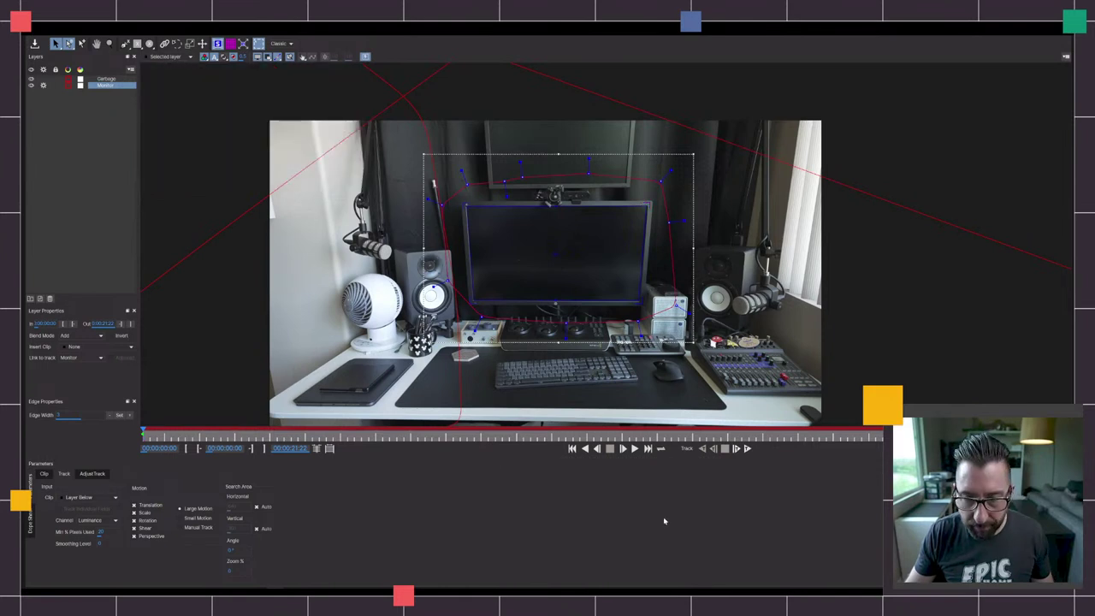
{"action": "left_click", "coordinate": [748, 449]}
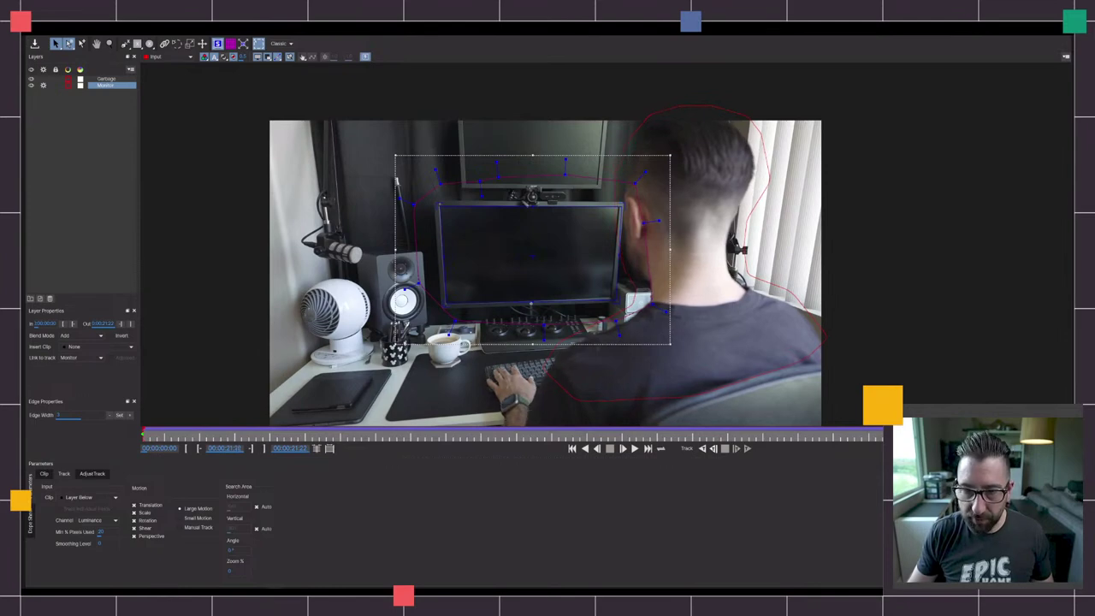
{"action": "left_click_drag", "start_coordinate": [759, 449], "coordinate": [1065, 448]}
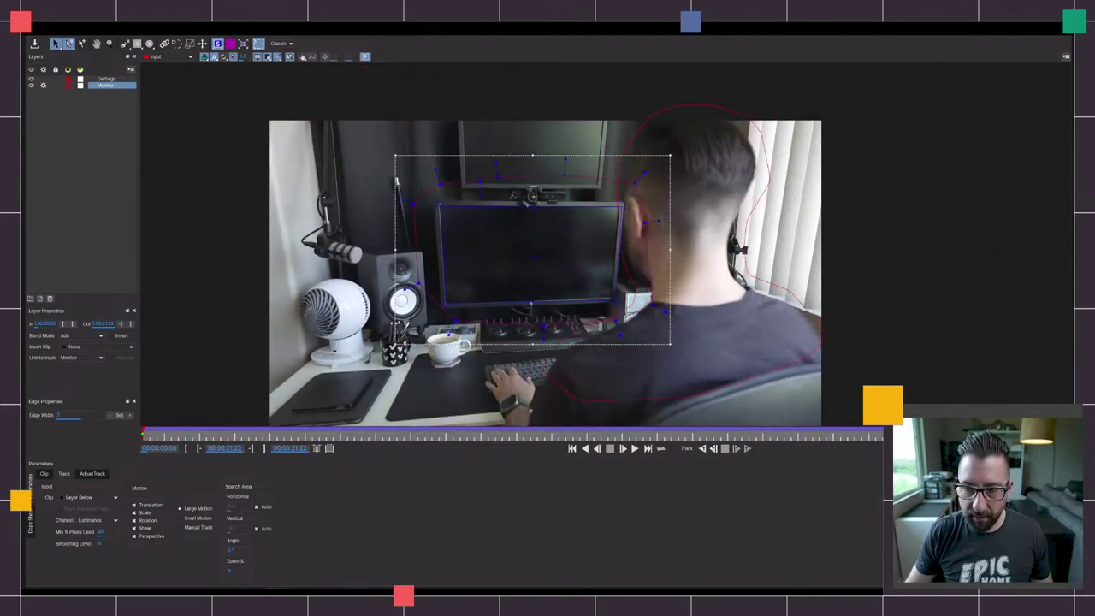
- Open AdjustTrack for the Monitor layer and start adding a new reference point on the first frame
{"action": "left_click", "coordinate": [95, 476]}
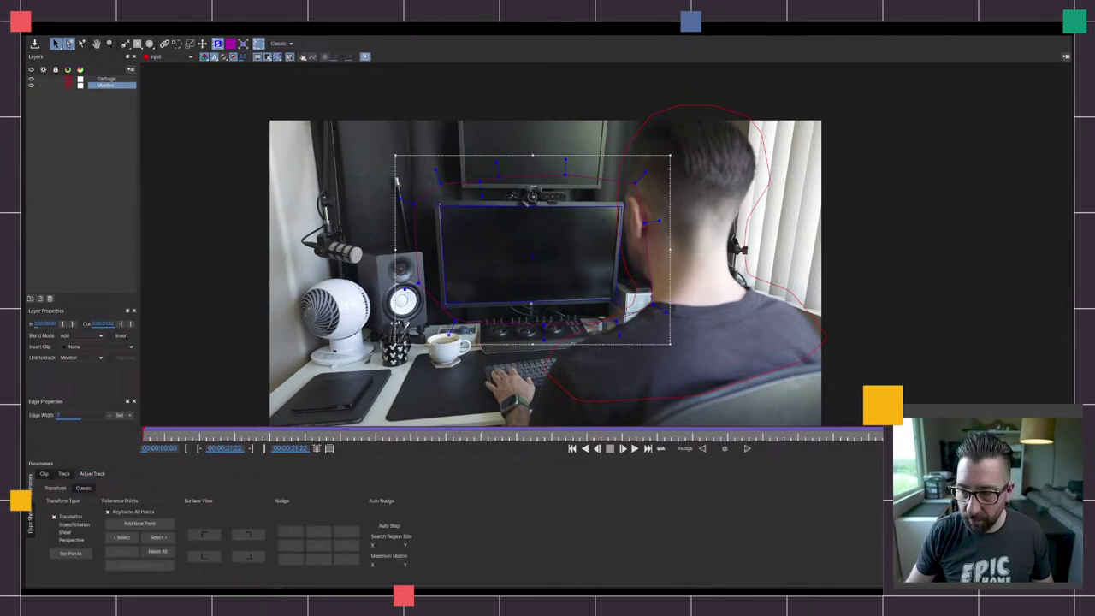
{"action": "left_click_drag", "start_coordinate": [1064, 432], "coordinate": [262, 432]}
{"action": "left_click_drag", "start_coordinate": [168, 432], "coordinate": [137, 433]}
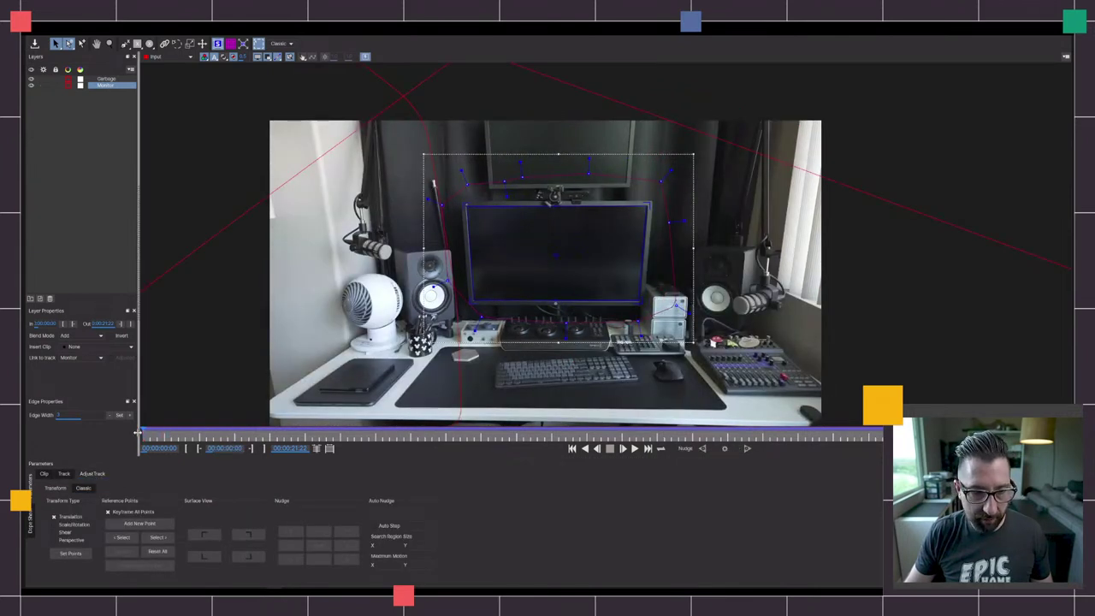
{"action": "left_click", "coordinate": [149, 526]}
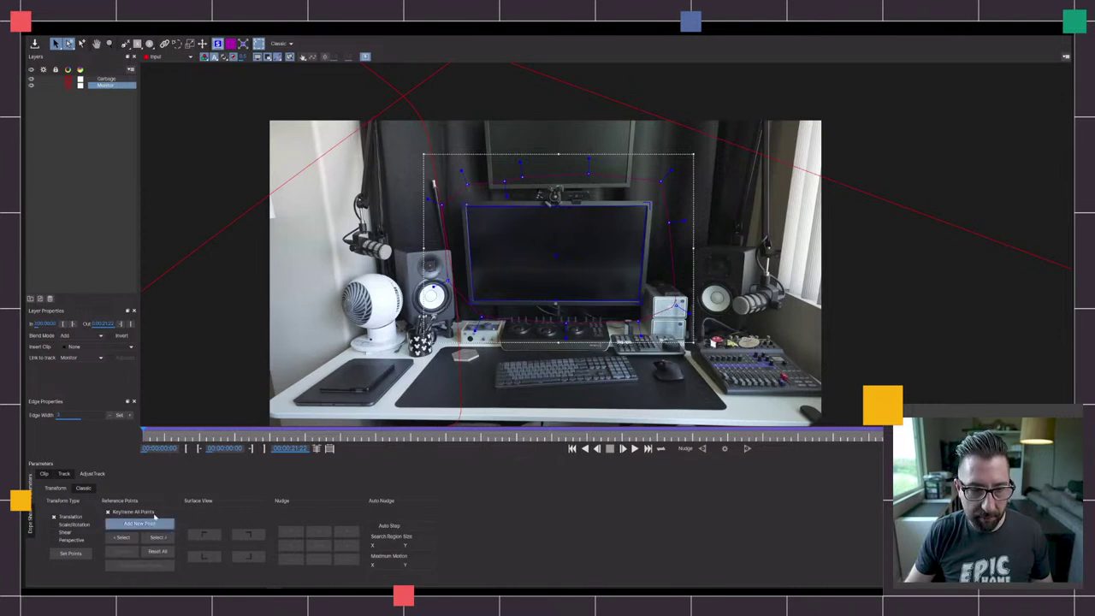
- Try to add an AdjustTrack reference point at the lower-right corner of the monitor's screen about 7 seconds into the clip
{"action": "left_click_drag", "start_coordinate": [142, 435], "coordinate": [460, 431]}
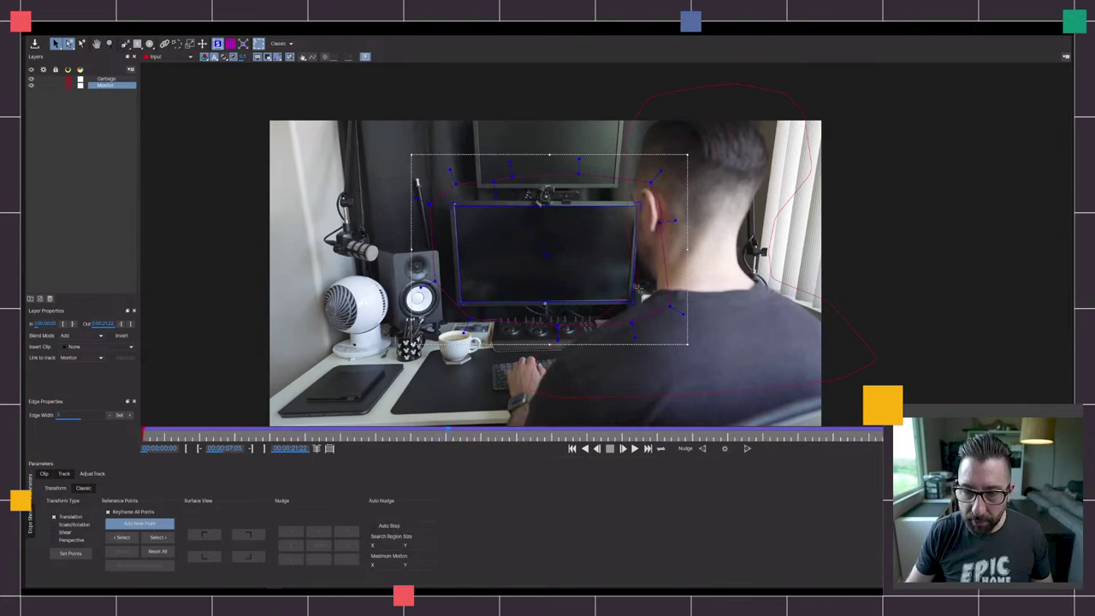
{"action": "scroll", "coordinate": [637, 290], "scroll_direction": "up", "scroll_amount": 2}
{"action": "scroll", "coordinate": [631, 303], "scroll_direction": "up", "scroll_amount": 4}
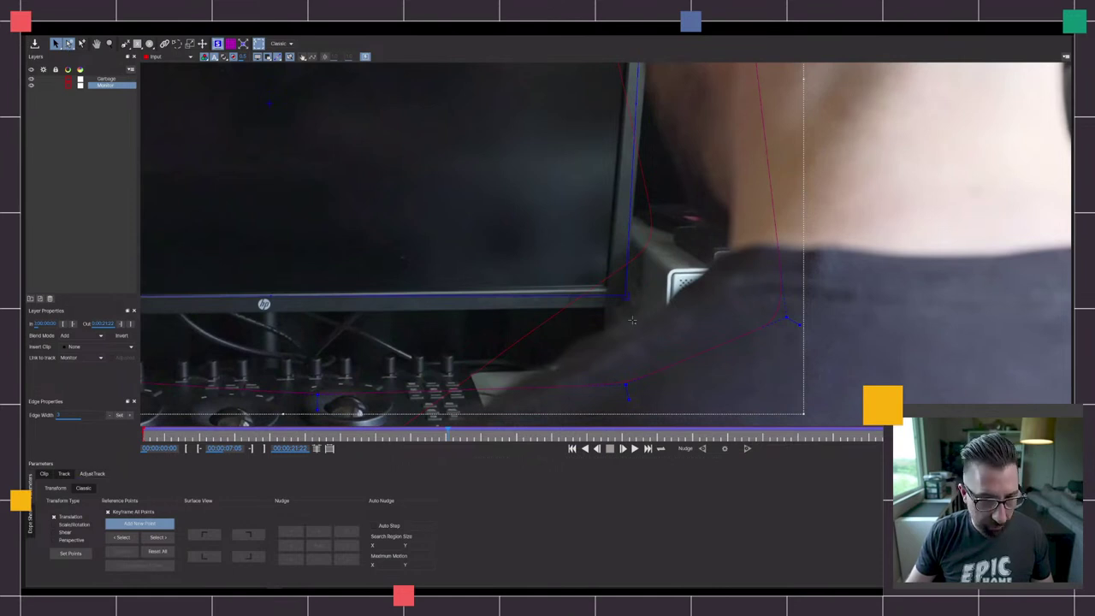
{"action": "left_click", "coordinate": [626, 290]}
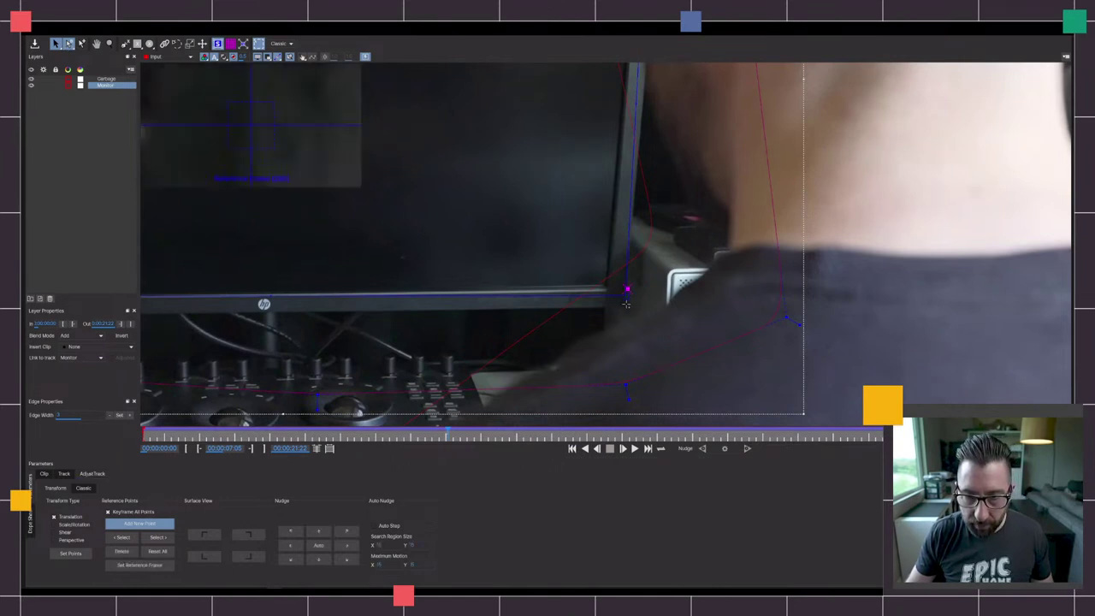
{"action": "left_click", "coordinate": [627, 302]}
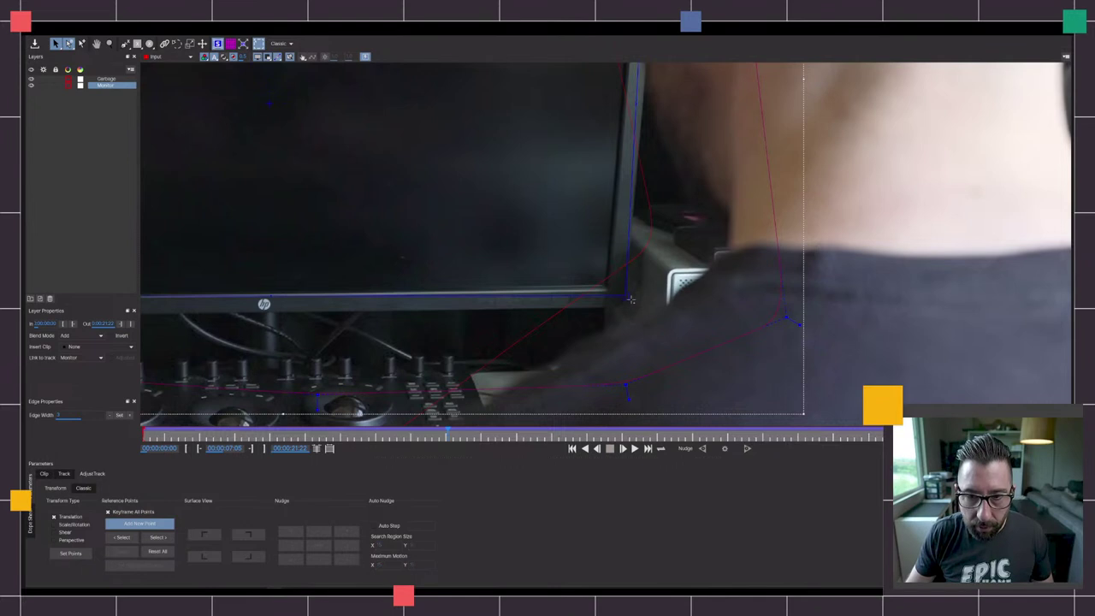
{"action": "left_click", "coordinate": [81, 44]}
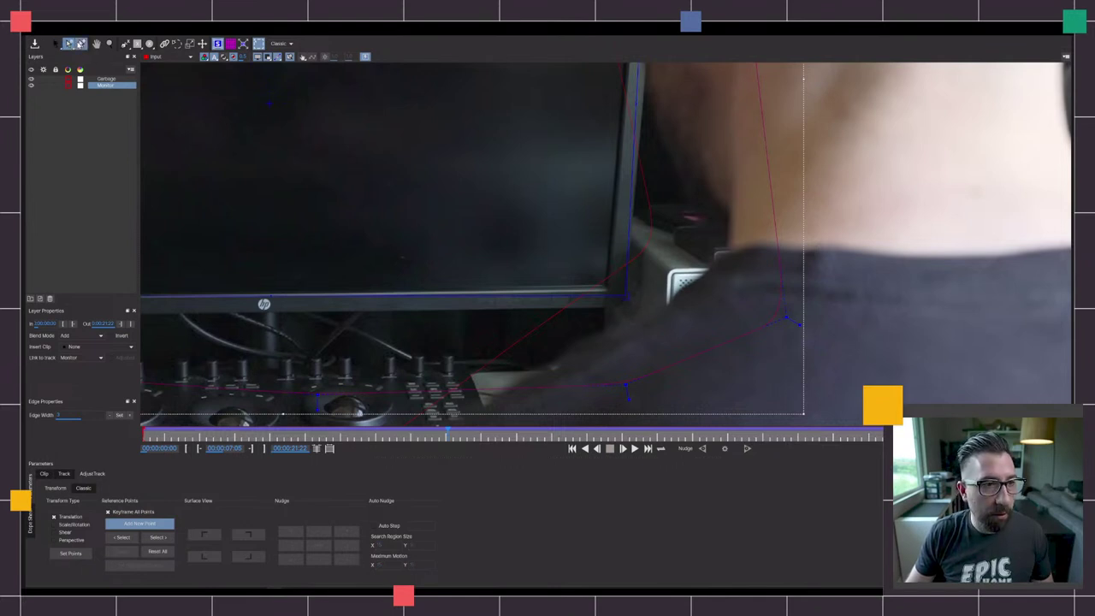
{"action": "left_click", "coordinate": [56, 44]}
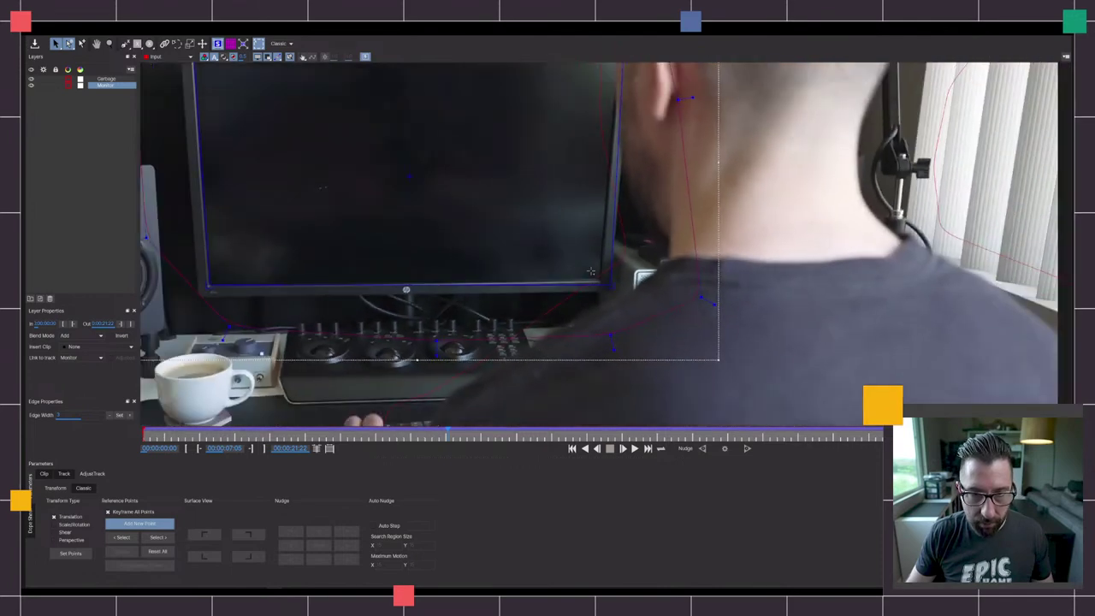
{"action": "scroll", "coordinate": [590, 271], "scroll_direction": "down", "scroll_amount": 3}
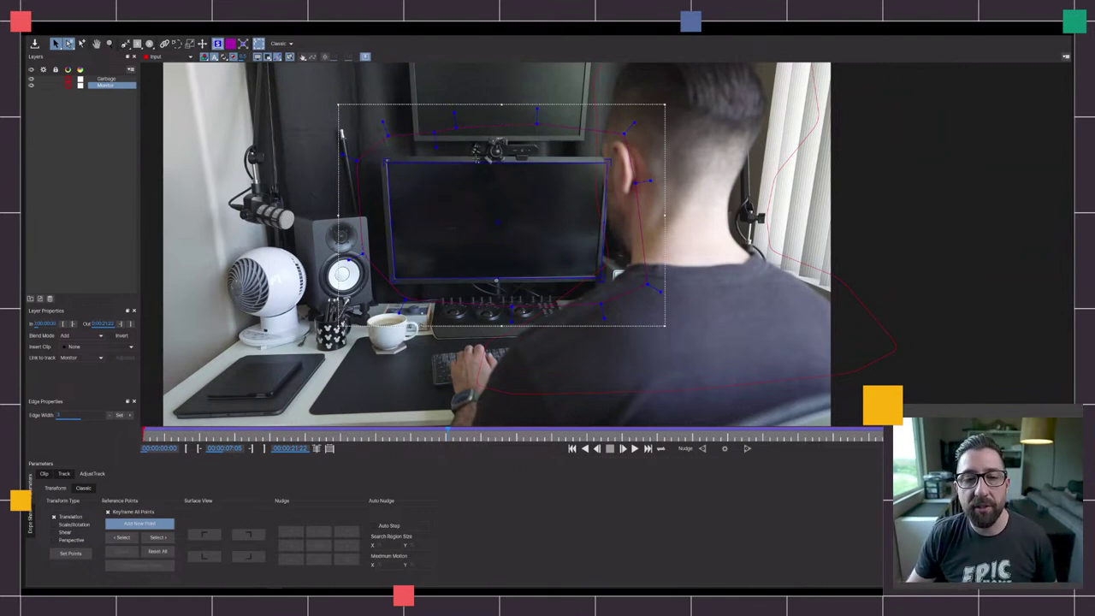
{"action": "scroll", "coordinate": [461, 187], "scroll_direction": "down", "scroll_amount": 3}
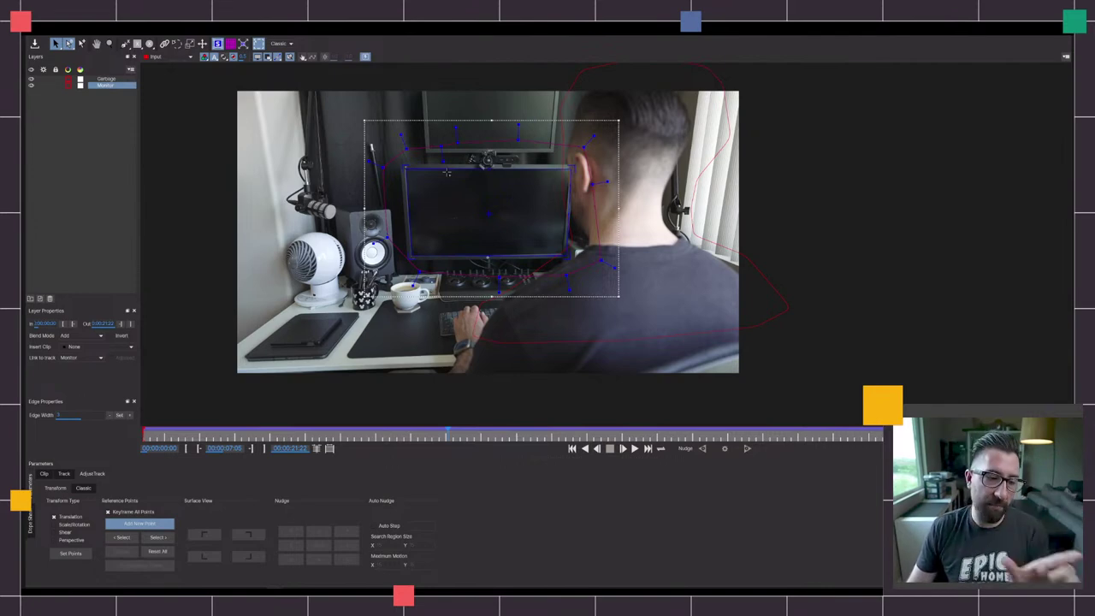
{"action": "scroll", "coordinate": [479, 188], "scroll_direction": "up", "scroll_amount": 3}
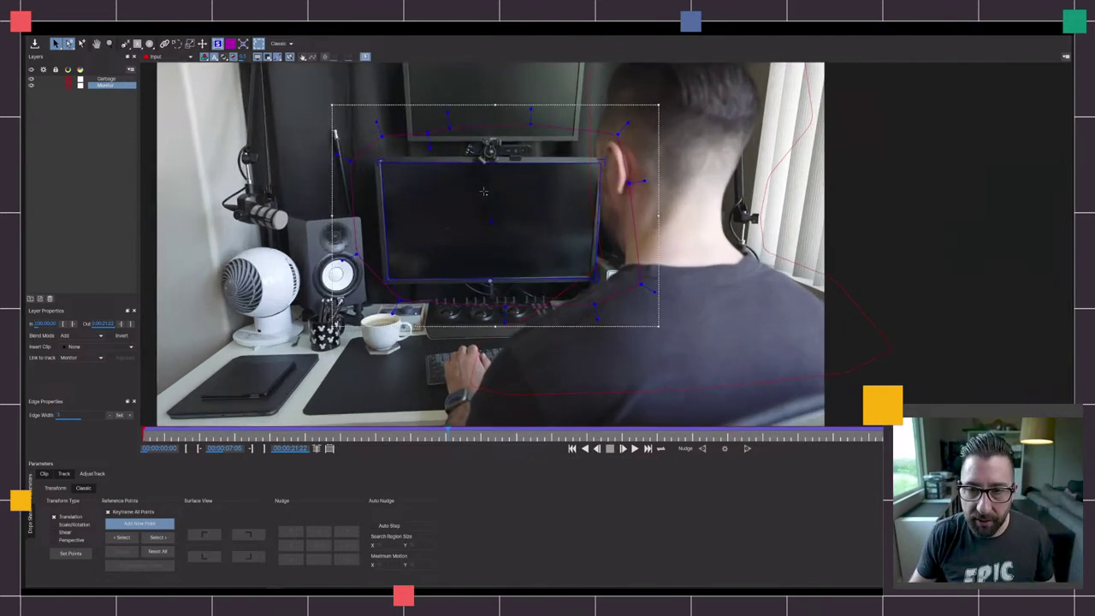
{"action": "scroll", "coordinate": [483, 192], "scroll_direction": "up", "scroll_amount": 3}
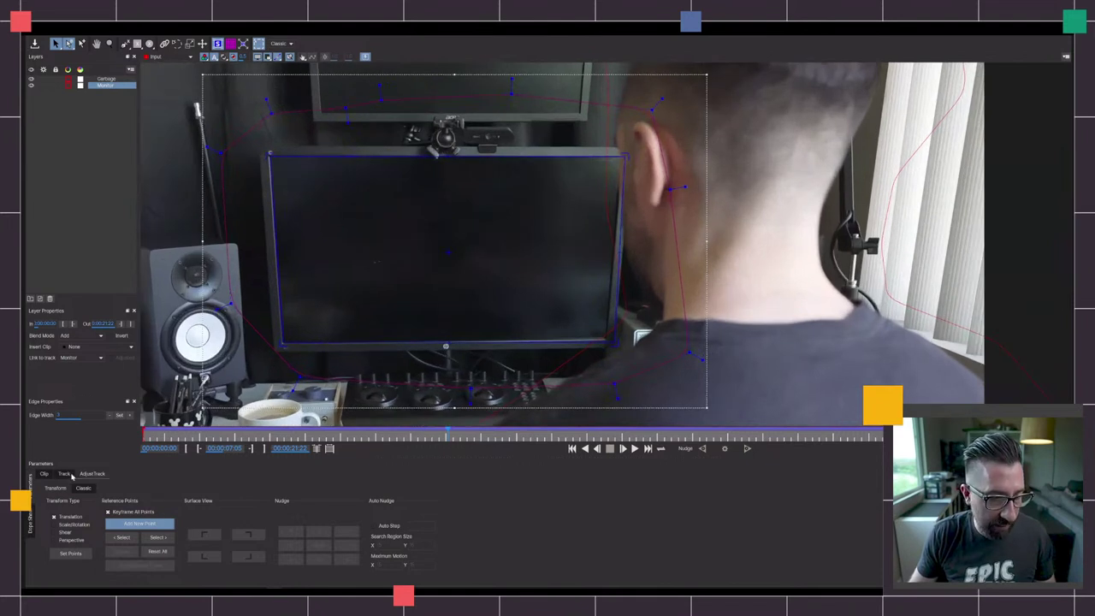
- Align the Monitor surface's two right-hand corners with the screen's corners at about 7 seconds and scrub to check the fit
{"action": "left_click_drag", "start_coordinate": [623, 158], "coordinate": [620, 156]}
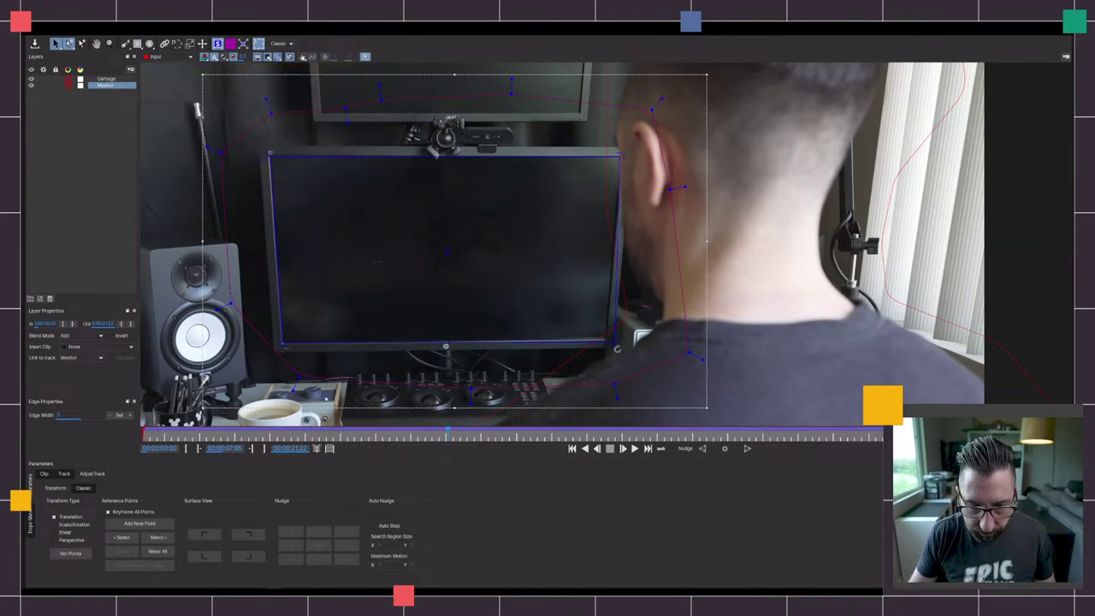
{"action": "left_click_drag", "start_coordinate": [615, 342], "coordinate": [609, 342]}
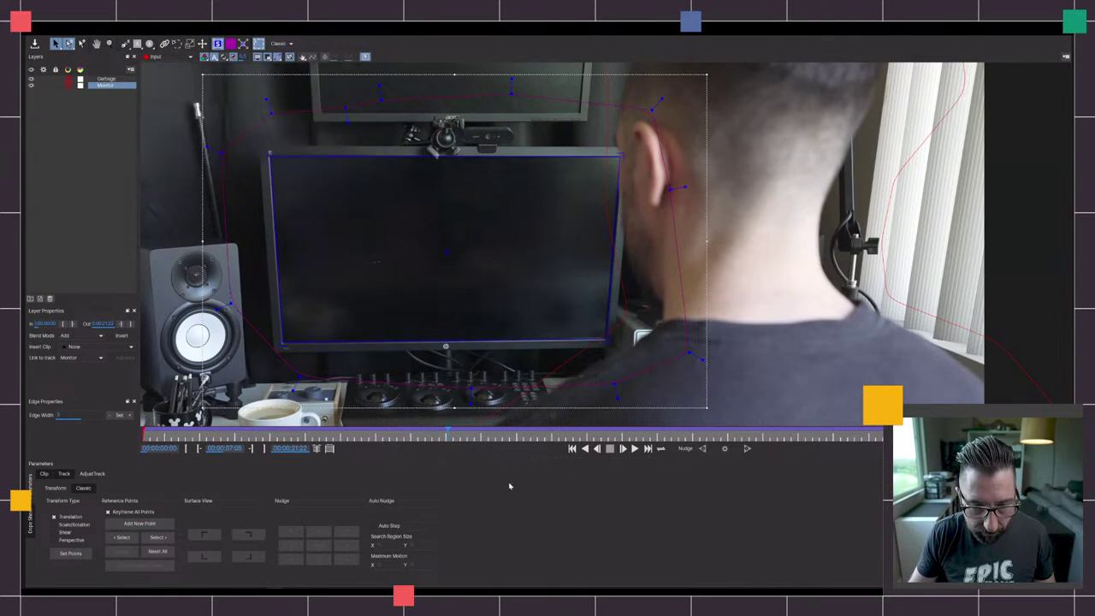
{"action": "mouse_move", "coordinate": [442, 436]}
{"action": "left_mouse_down"}
{"action": "mouse_move", "coordinate": [142, 438]}
{"action": "mouse_move", "coordinate": [421, 440]}
{"action": "left_mouse_up"}
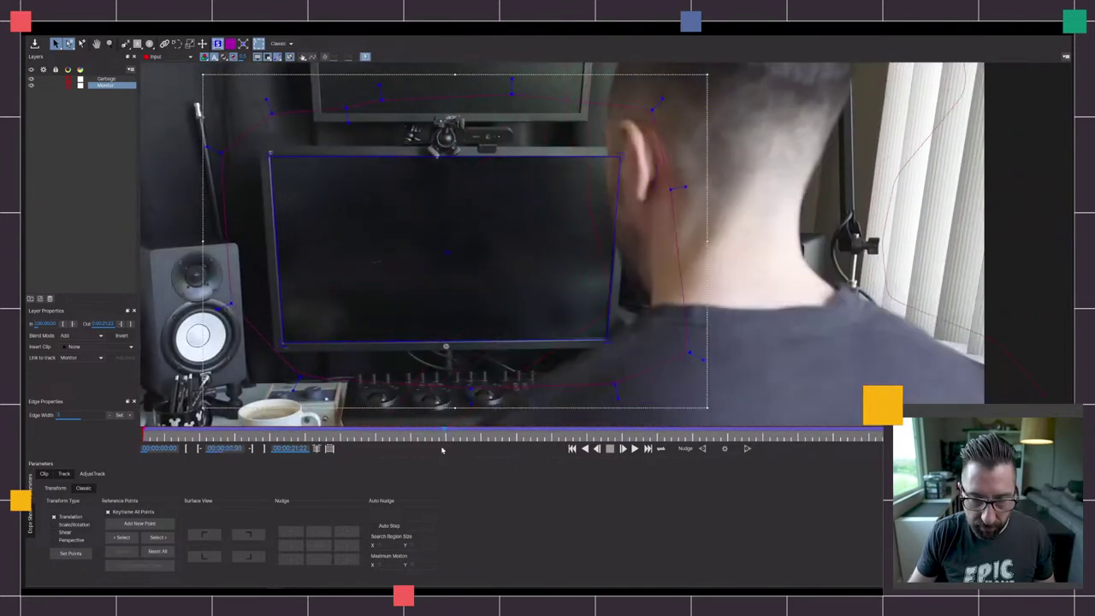
- Add AdjustTrack reference points on the screen's upper-right and lower-right corners at about 7 seconds
{"action": "left_click", "coordinate": [154, 525]}
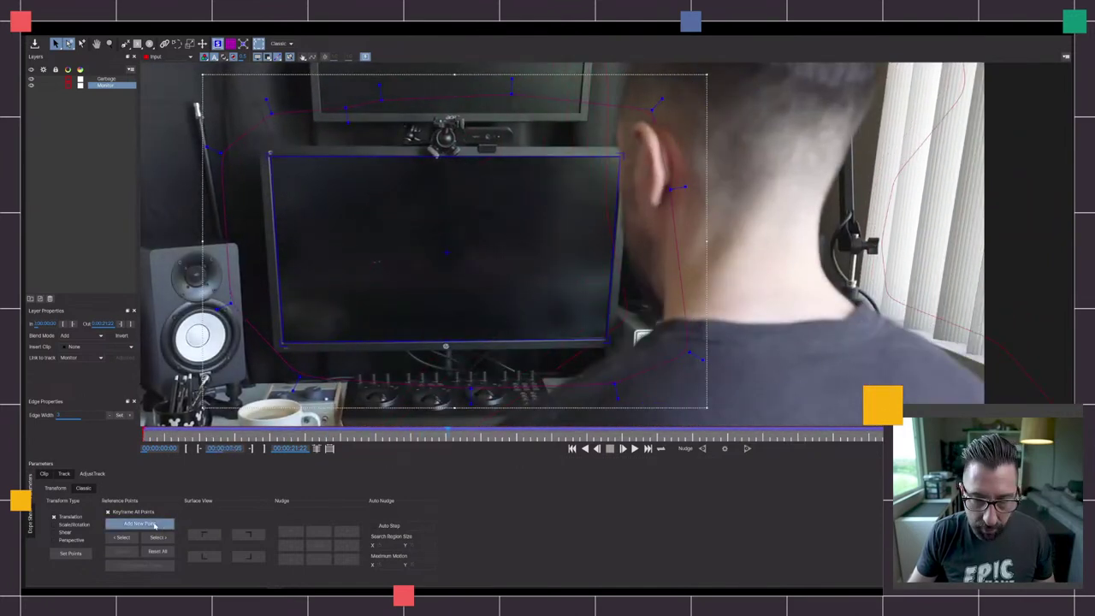
{"action": "left_click", "coordinate": [605, 338]}
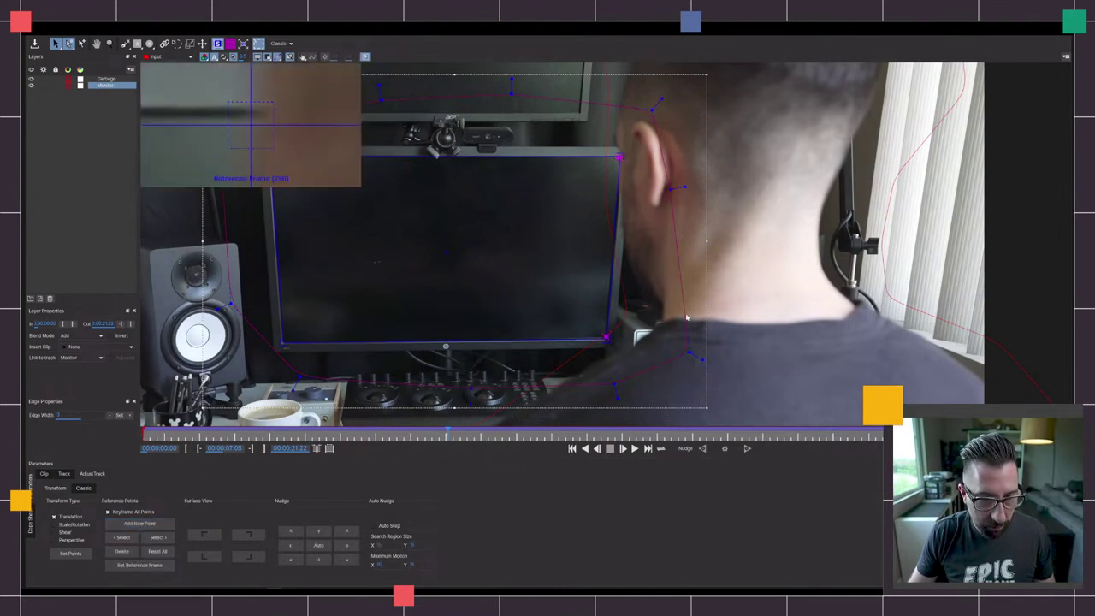
{"action": "left_click_drag", "start_coordinate": [607, 339], "coordinate": [605, 340]}
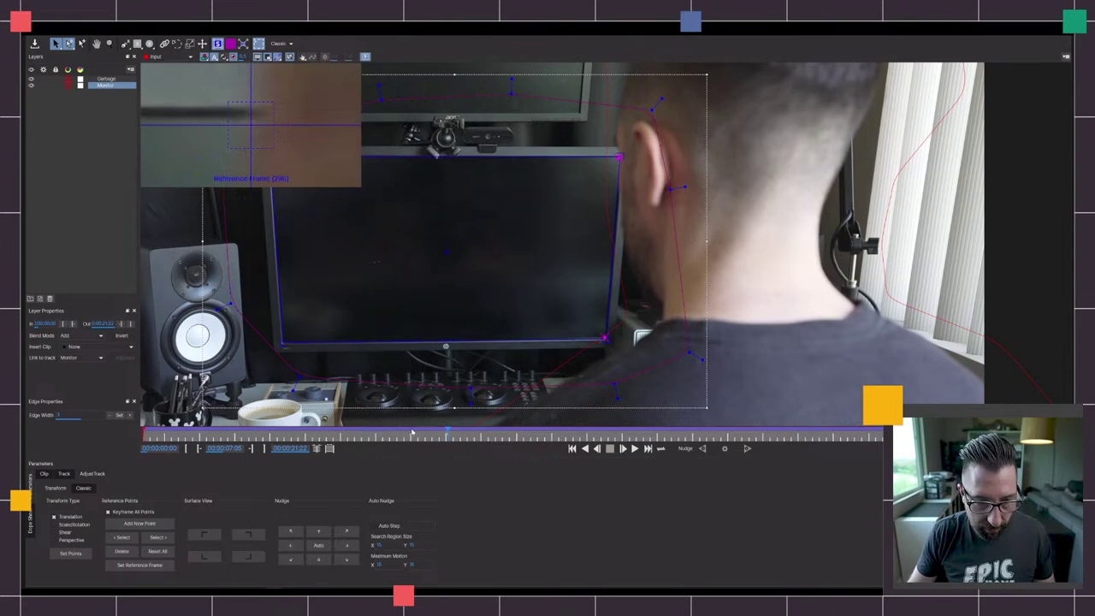
- On the clip's first frame, move both reference points onto the screen's right-hand corners
{"action": "left_click_drag", "start_coordinate": [447, 435], "coordinate": [142, 440]}
{"action": "left_click_drag", "start_coordinate": [619, 336], "coordinate": [637, 343]}
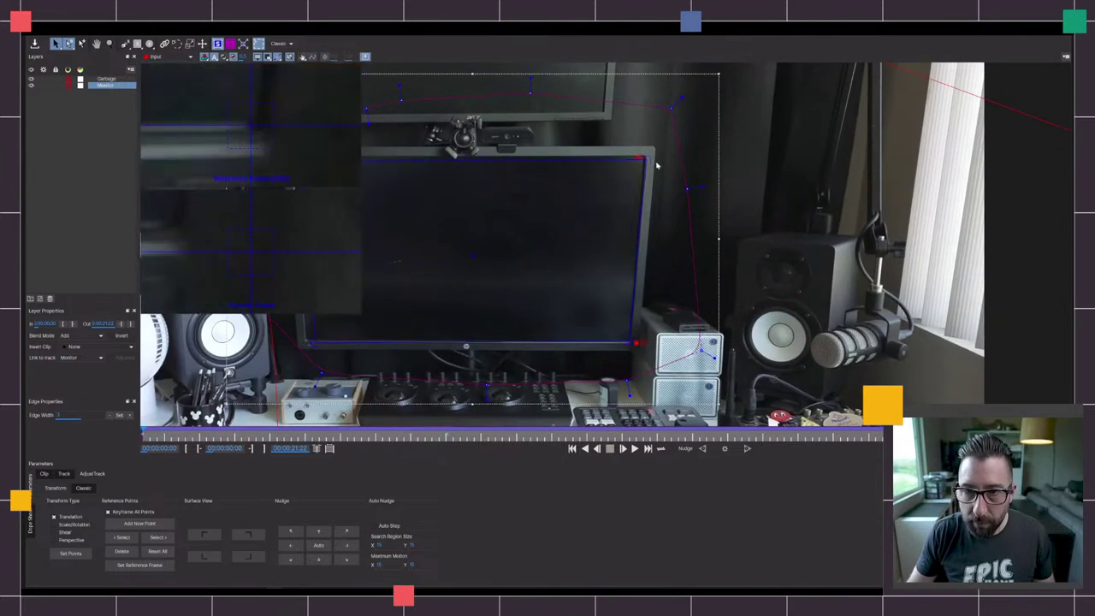
{"action": "left_click_drag", "start_coordinate": [648, 160], "coordinate": [642, 157]}
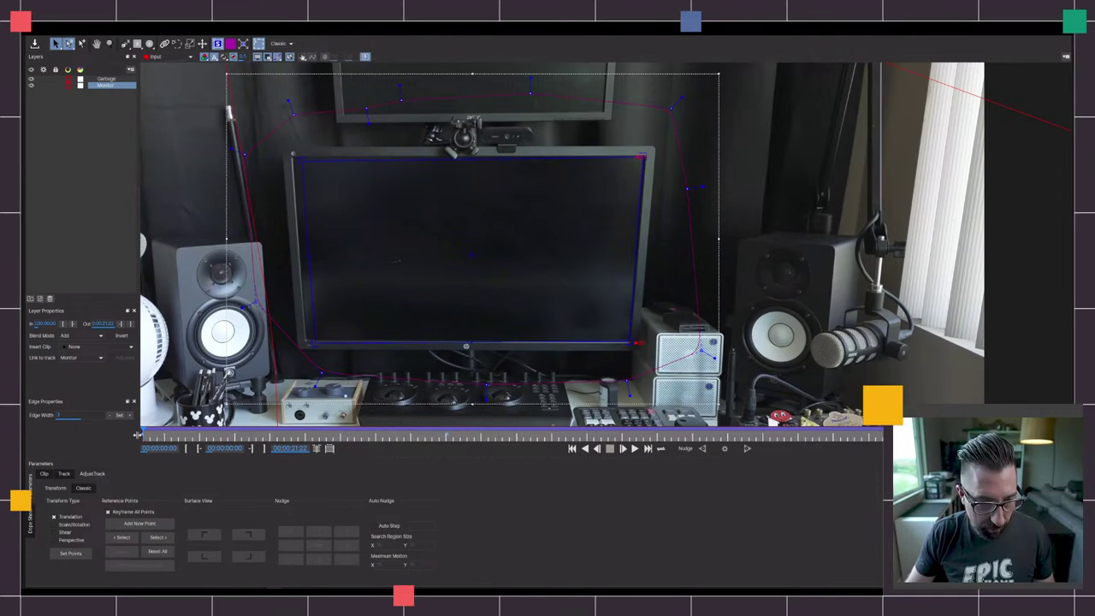
- Realign the two reference points with the screen's right-hand corners at further drifting frames and scrub through the clip to check the correction
{"action": "left_click_drag", "start_coordinate": [147, 434], "coordinate": [339, 438]}
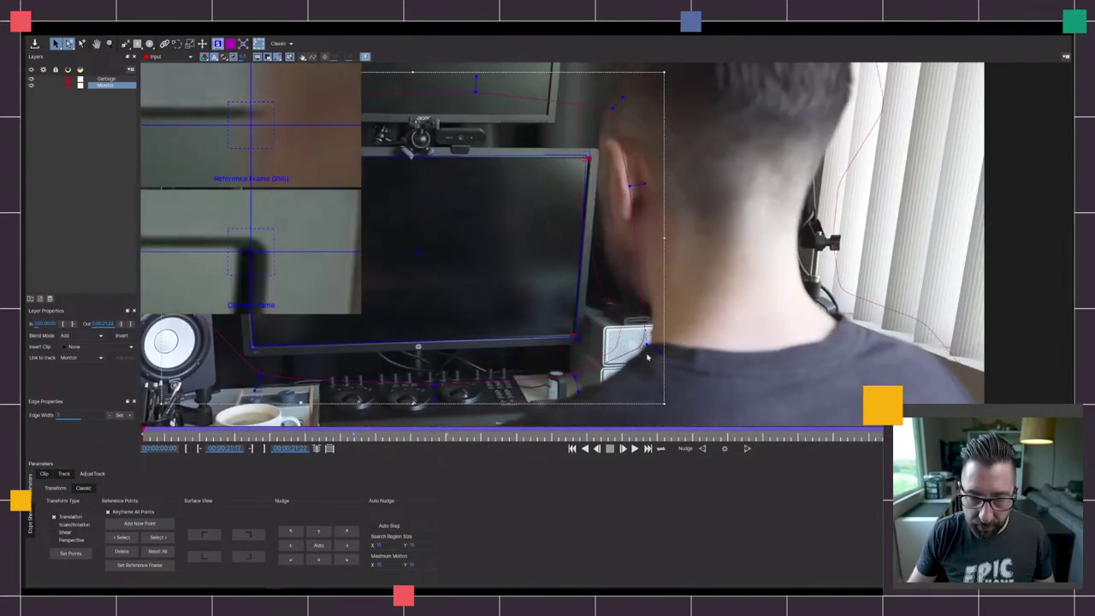
{"action": "left_click_drag", "start_coordinate": [586, 154], "coordinate": [588, 160]}
{"action": "left_click_drag", "start_coordinate": [790, 440], "coordinate": [737, 440]}
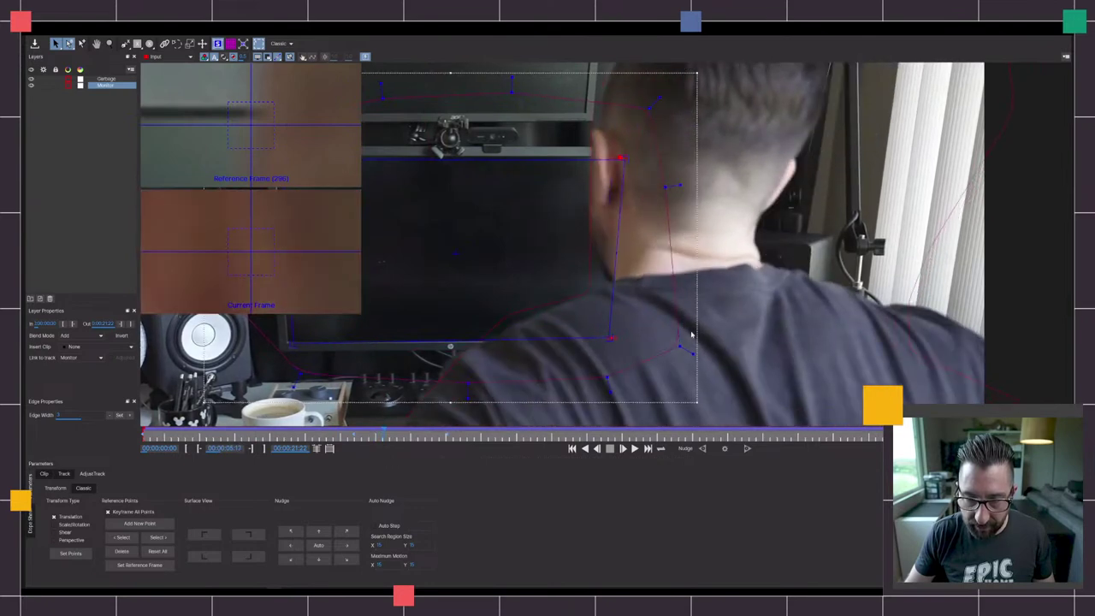
{"action": "left_click_drag", "start_coordinate": [610, 336], "coordinate": [609, 337]}
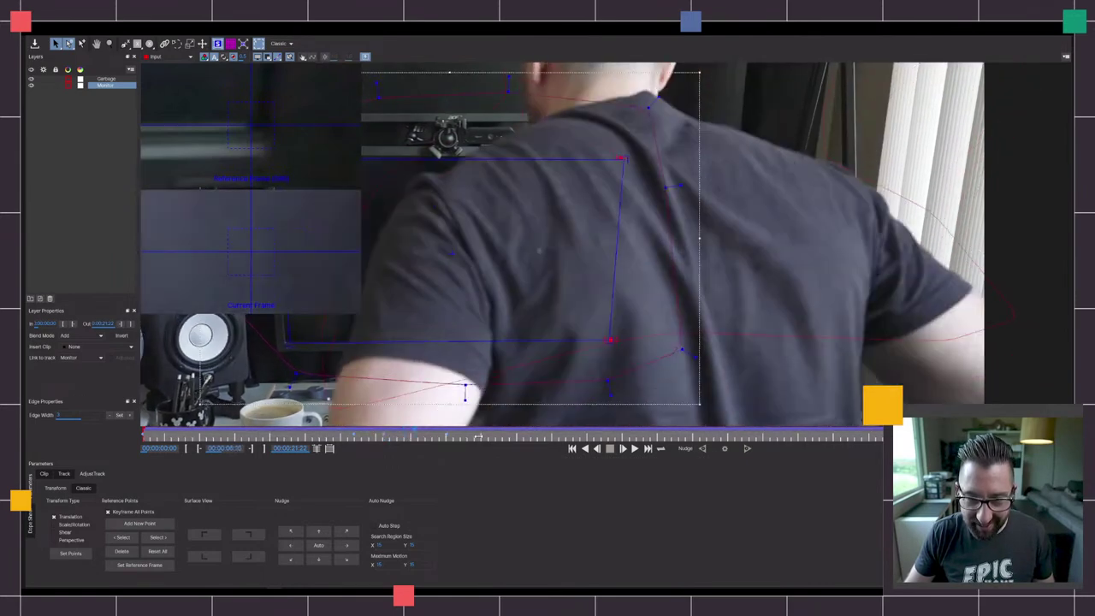
{"action": "left_click_drag", "start_coordinate": [483, 435], "coordinate": [292, 437]}
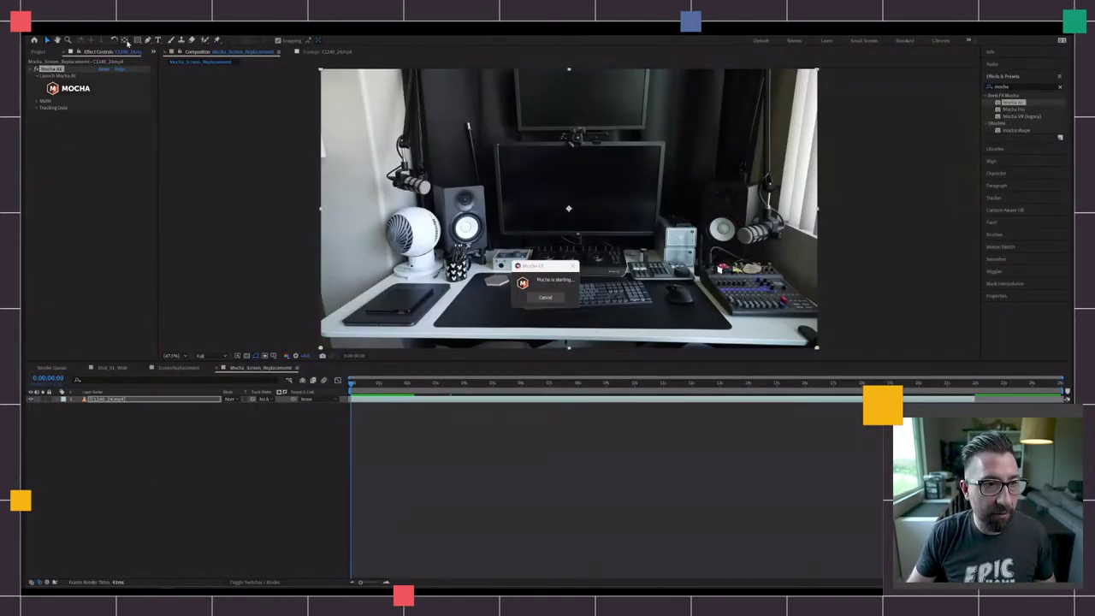
- Switch to After Effects and create a solid named SCREEN above the footage in the Mocha_Screen_Replacement composition
{"action": "left_click", "coordinate": [101, 37]}
{"action": "mouse_move", "coordinate": [111, 39]}
{"action": "left_click", "coordinate": [257, 52]}
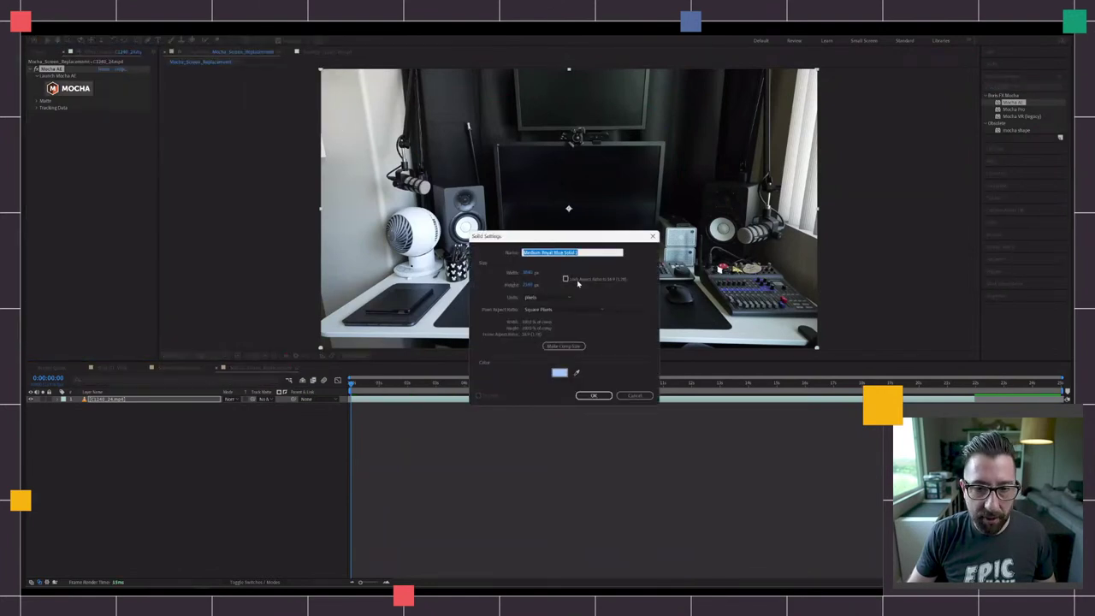
{"action": "type", "text": "Sc"}
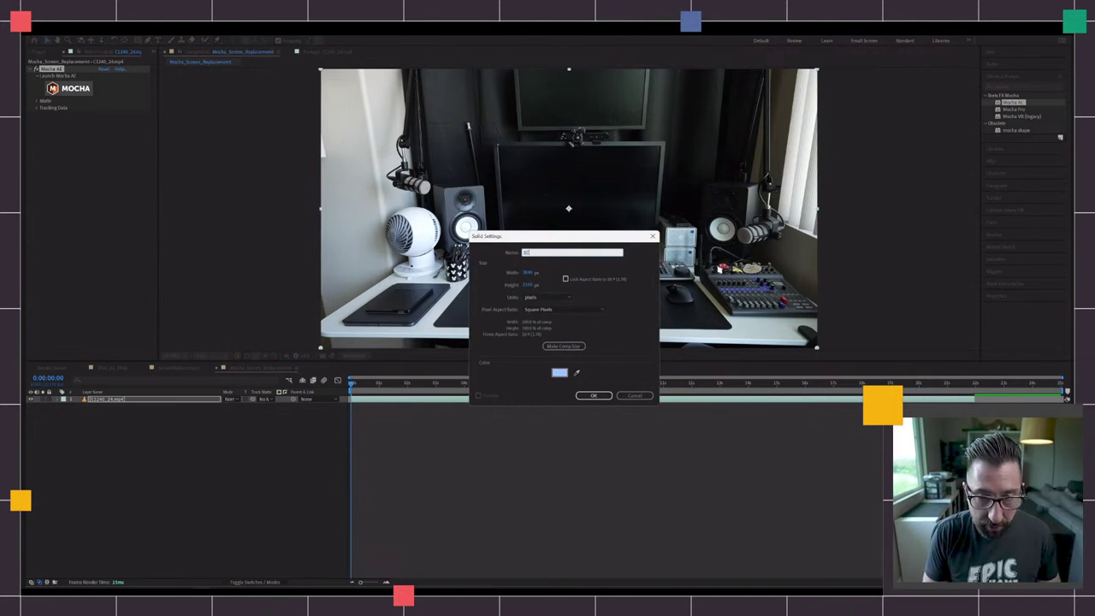
{"action": "left_click", "coordinate": [594, 395]}
{"action": "left_click", "coordinate": [189, 463]}
- Create track data from the Monitor layer in the footage layer's Mocha AE effect
{"action": "left_click", "coordinate": [116, 407]}
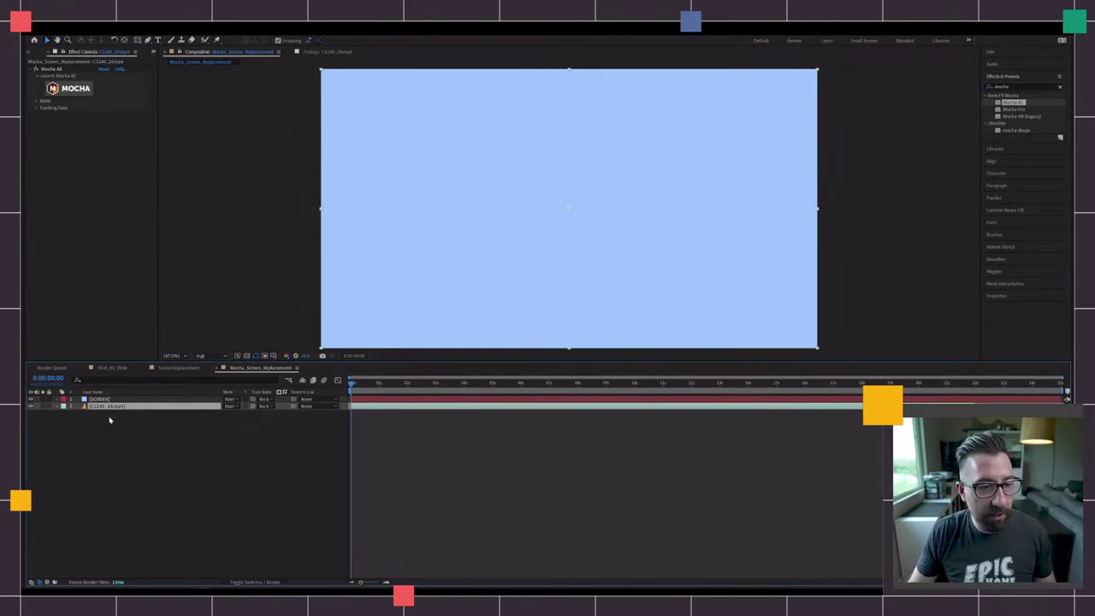
{"action": "left_click", "coordinate": [37, 106]}
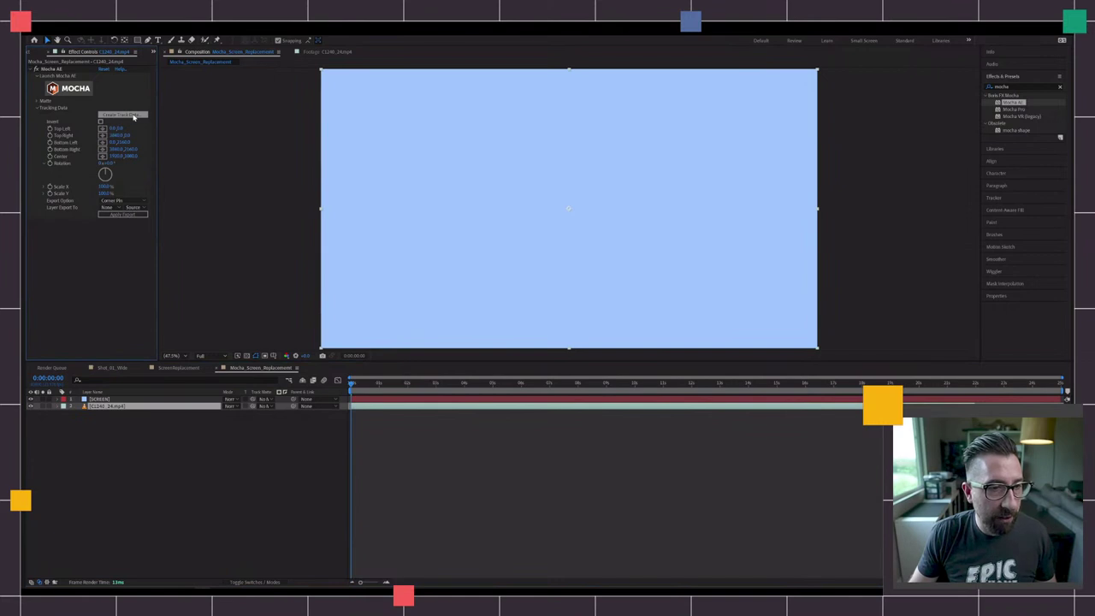
{"action": "left_click", "coordinate": [123, 115]}
{"action": "left_click", "coordinate": [82, 99]}
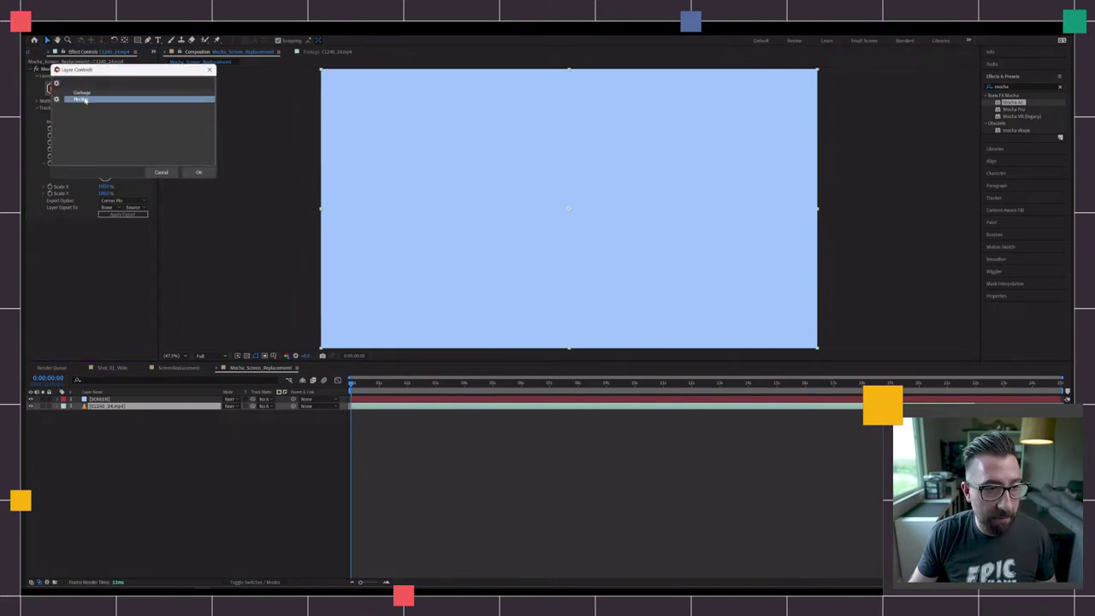
{"action": "left_click", "coordinate": [198, 172]}
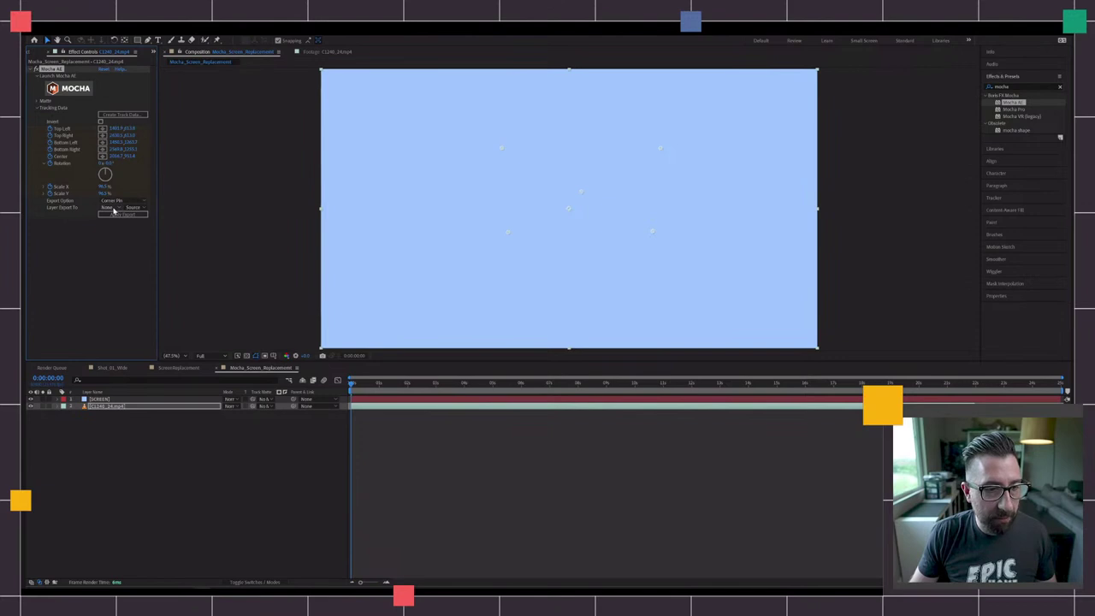
- Apply the Corner Pin export of the tracking data to the SCREEN layer
{"action": "left_click", "coordinate": [114, 208]}
{"action": "left_click", "coordinate": [125, 229]}
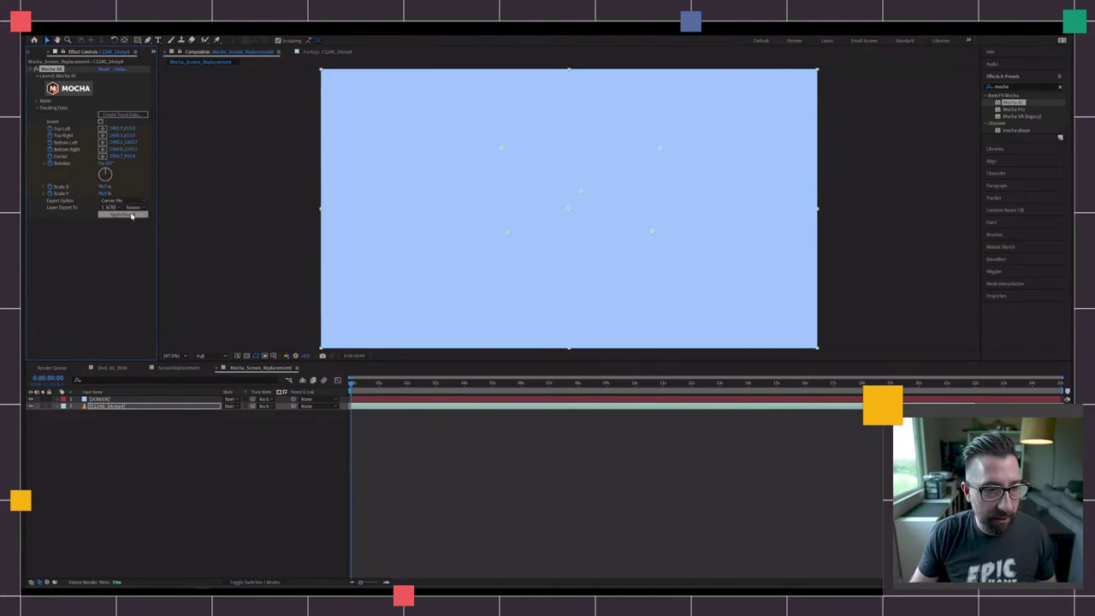
{"action": "left_click", "coordinate": [131, 215]}
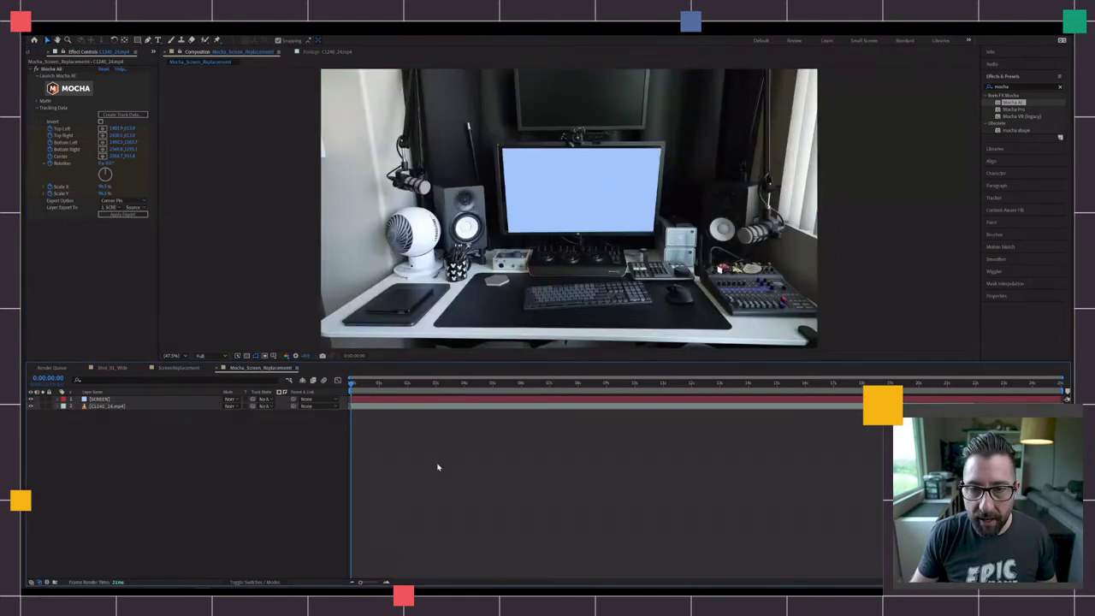
- Play and scrub through the composition to examine how the SCREEN solid follows the monitor and overlaps the person
{"action": "left_click_drag", "start_coordinate": [351, 382], "coordinate": [315, 380]}
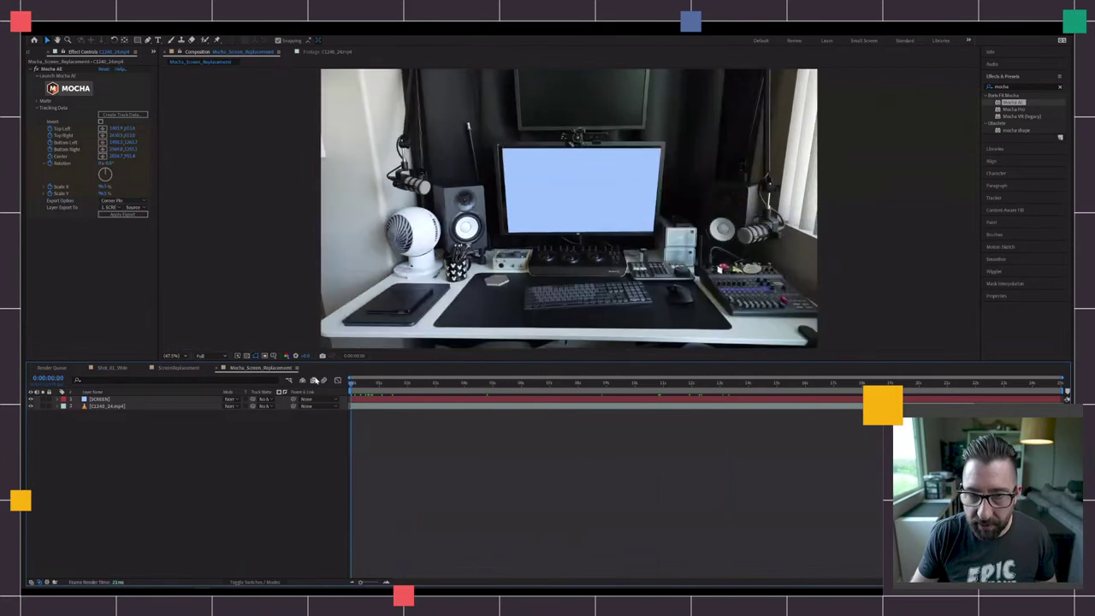
{"action": "left_click_drag", "start_coordinate": [404, 376], "coordinate": [618, 374]}
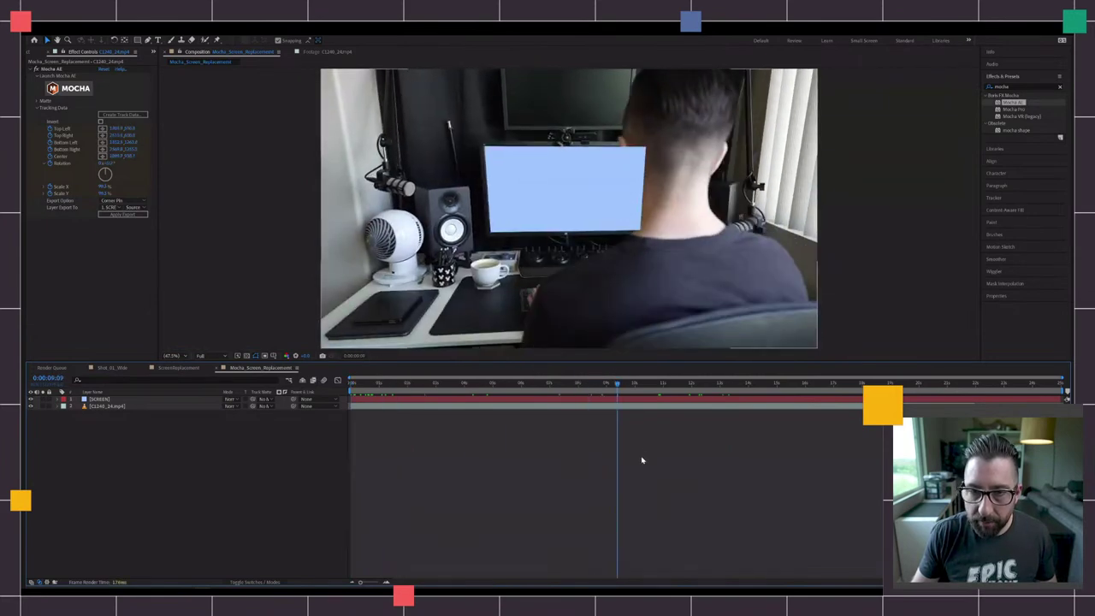
{"action": "key", "text": "space"}
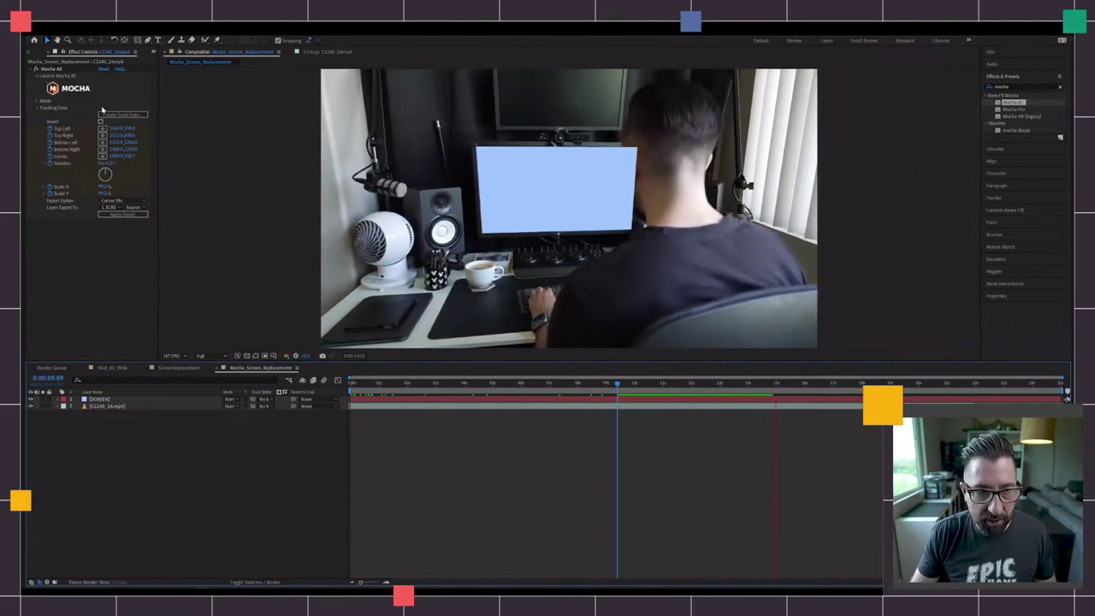
{"action": "left_click", "coordinate": [804, 386]}
{"action": "left_click", "coordinate": [918, 384]}
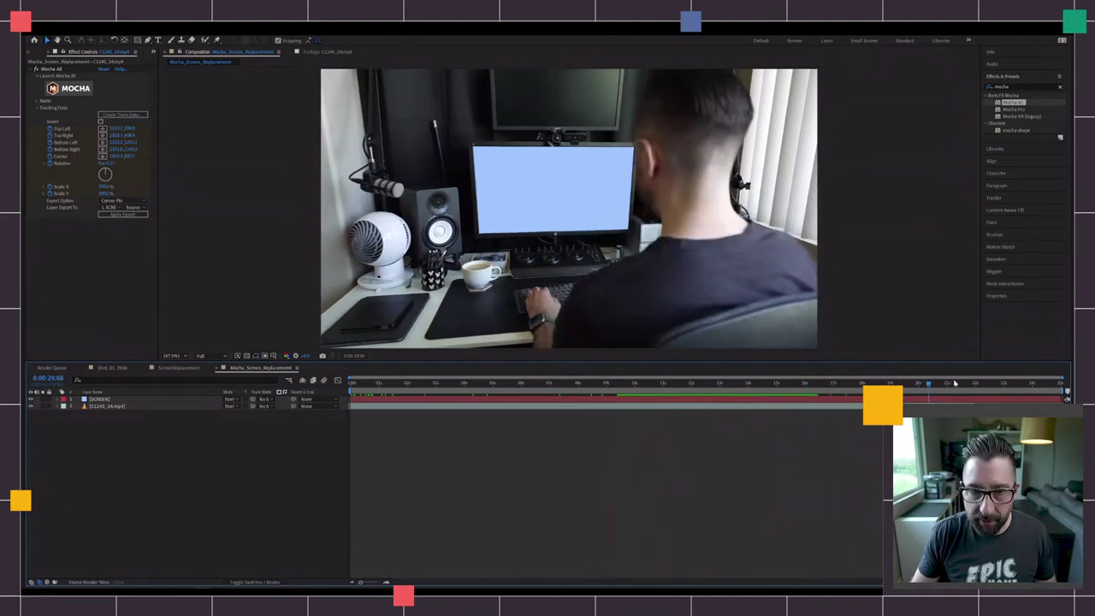
{"action": "left_click_drag", "start_coordinate": [997, 382], "coordinate": [703, 362]}
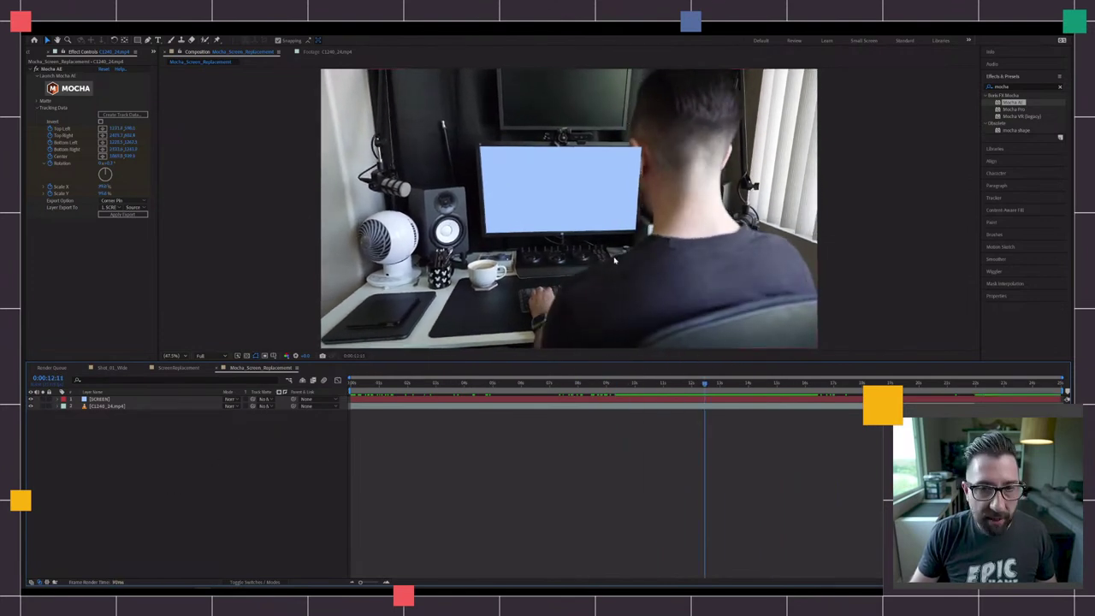
- Duplicate the desk footage layer and place the copy above the SCREEN layer
{"action": "left_click", "coordinate": [117, 405]}
{"action": "key", "text": "ctrl+d"}
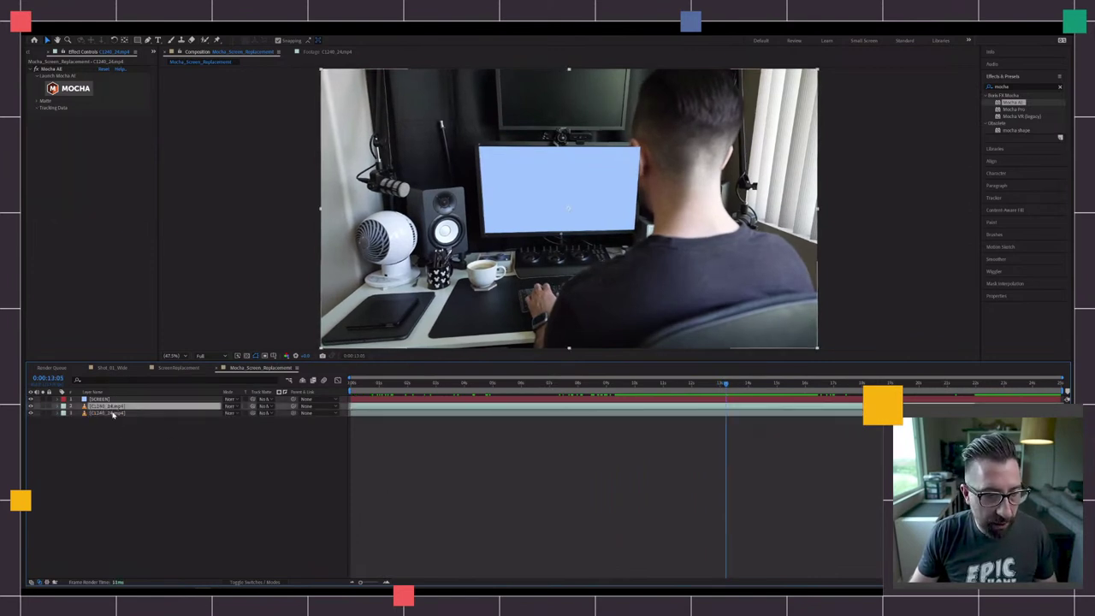
{"action": "left_click_drag", "start_coordinate": [113, 406], "coordinate": [101, 394]}
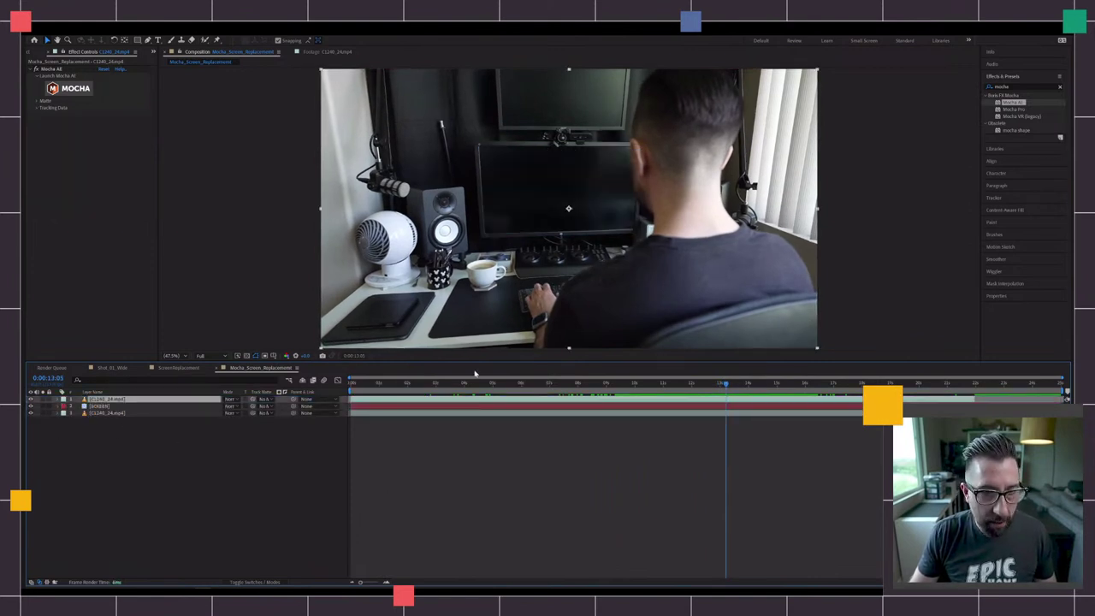
{"action": "left_click", "coordinate": [142, 468]}
- Open the top footage copy in its layer view and mark the person as foreground with the Roto Brush at 0:00:21:22
{"action": "left_click", "coordinate": [111, 400]}
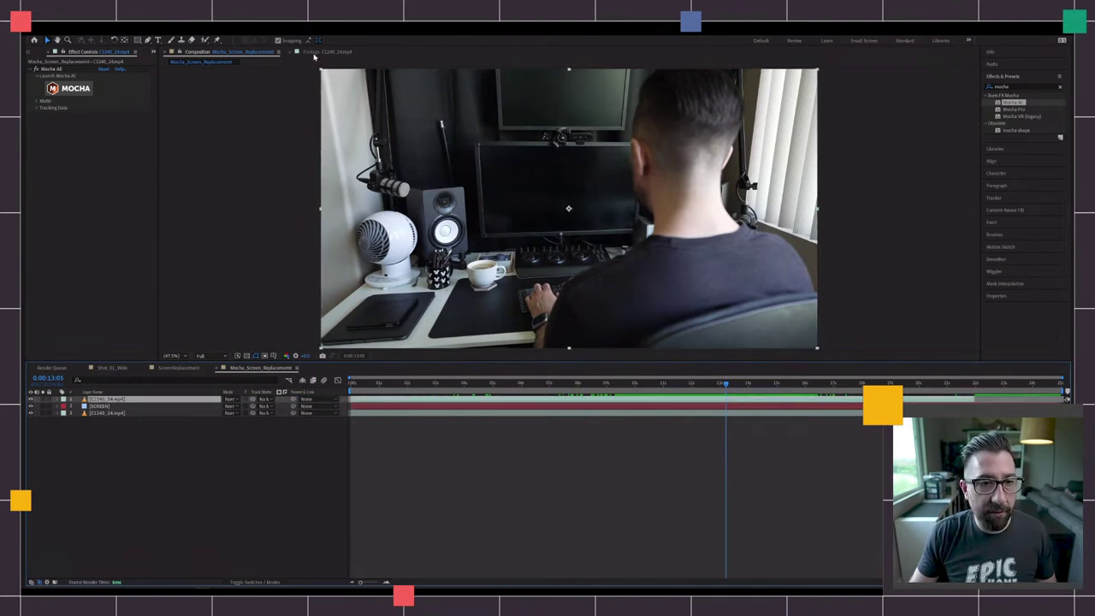
{"action": "double_click", "coordinate": [91, 400]}
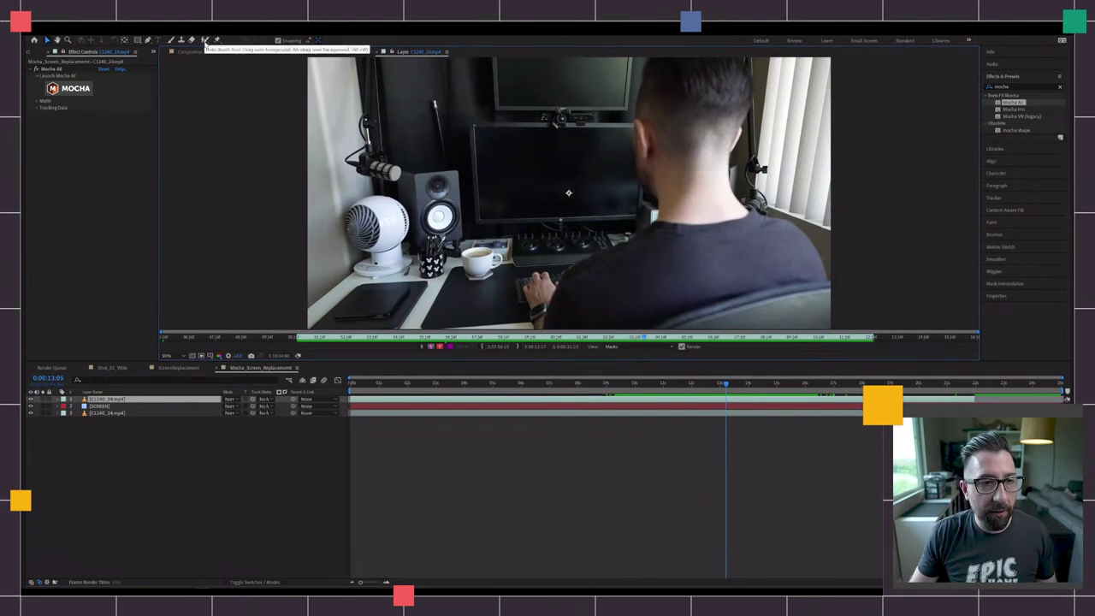
{"action": "left_click", "coordinate": [204, 42]}
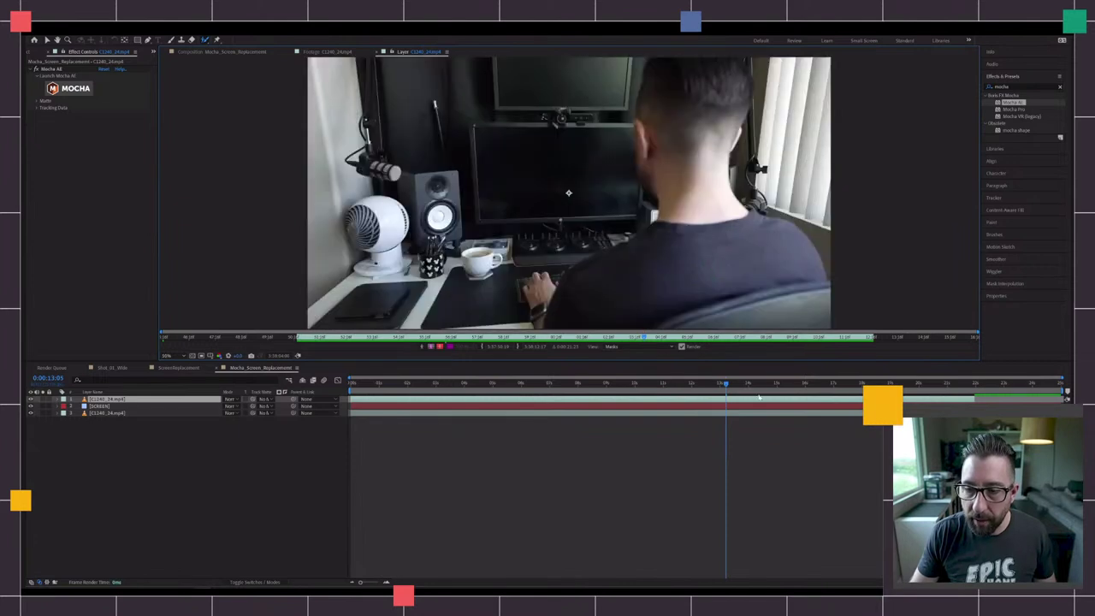
{"action": "left_click_drag", "start_coordinate": [725, 385], "coordinate": [973, 394]}
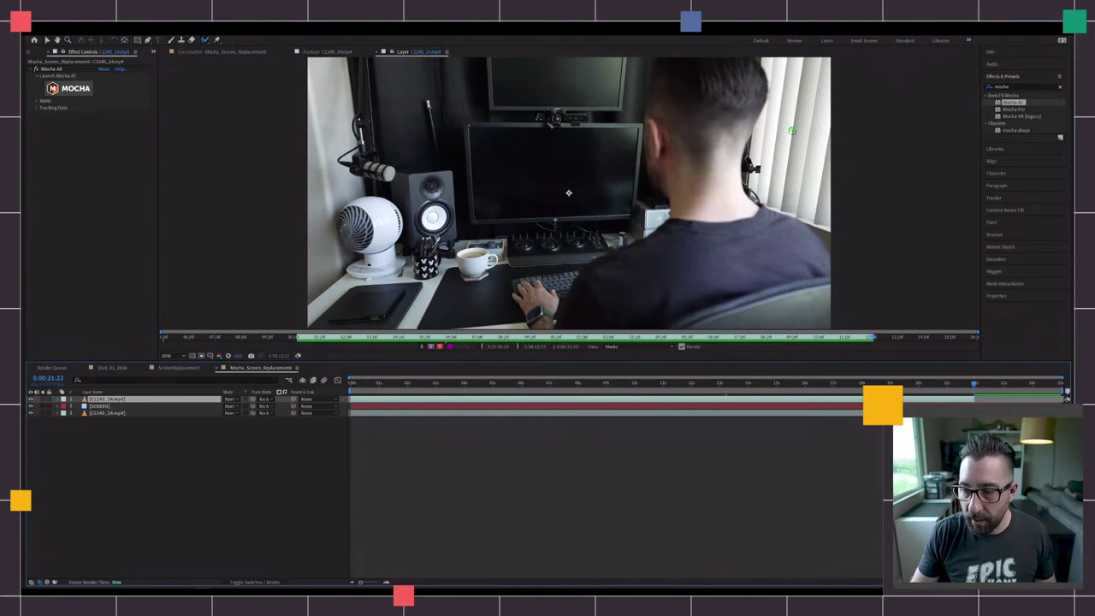
{"action": "mouse_move", "coordinate": [659, 66]}
{"action": "left_mouse_down"}
{"action": "mouse_move", "coordinate": [650, 143]}
{"action": "mouse_move", "coordinate": [672, 202]}
{"action": "mouse_move", "coordinate": [667, 227]}
{"action": "mouse_move", "coordinate": [729, 242]}
{"action": "mouse_move", "coordinate": [748, 229]}
{"action": "mouse_move", "coordinate": [736, 139]}
{"action": "mouse_move", "coordinate": [755, 77]}
{"action": "mouse_move", "coordinate": [727, 62]}
{"action": "mouse_move", "coordinate": [660, 62]}
{"action": "left_mouse_up"}
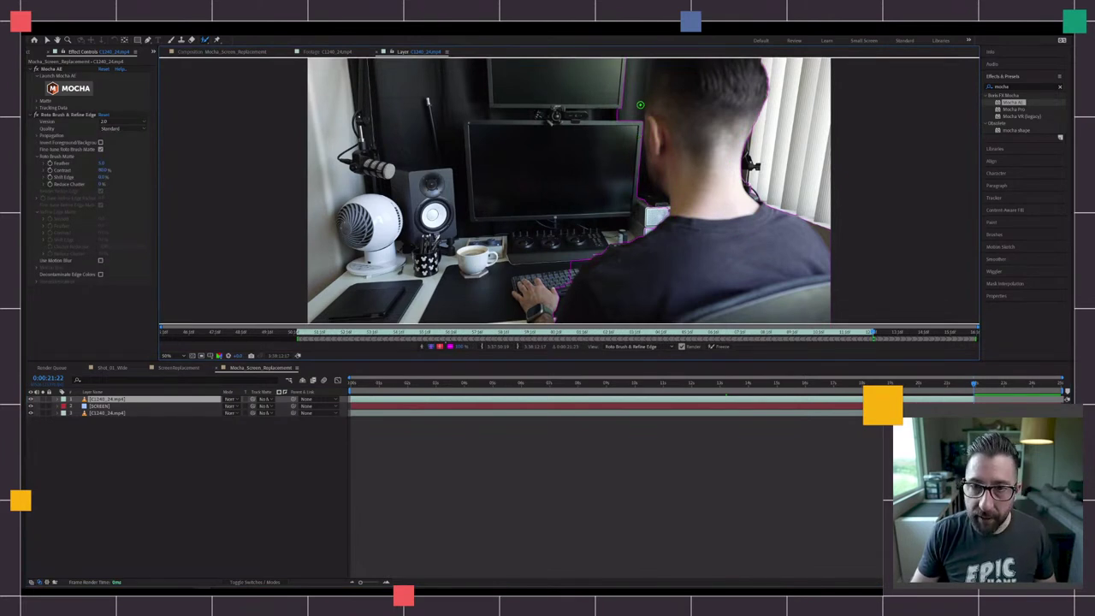
- Subtract the background areas beside the head, neck, shoulder and arm from the Roto Brush selection
{"action": "mouse_move", "coordinate": [640, 124]}
{"action": "left_mouse_down"}
{"action": "mouse_move", "coordinate": [645, 58]}
{"action": "mouse_move", "coordinate": [626, 77]}
{"action": "mouse_move", "coordinate": [621, 128]}
{"action": "left_mouse_up"}
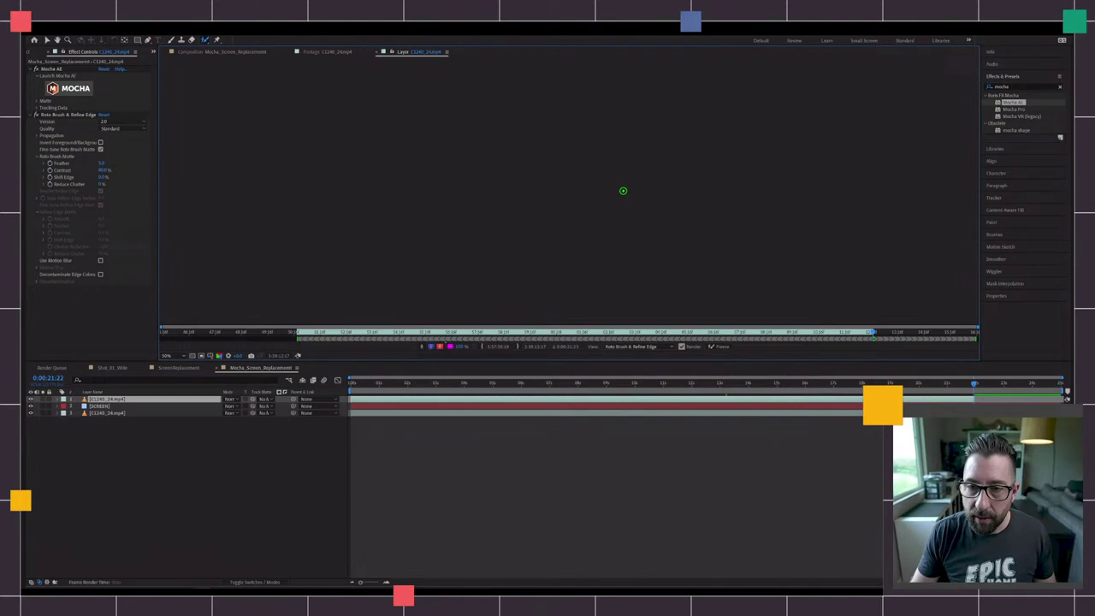
{"action": "mouse_move", "coordinate": [637, 145]}
{"action": "left_mouse_down"}
{"action": "mouse_move", "coordinate": [657, 209]}
{"action": "mouse_move", "coordinate": [647, 227]}
{"action": "left_mouse_up"}
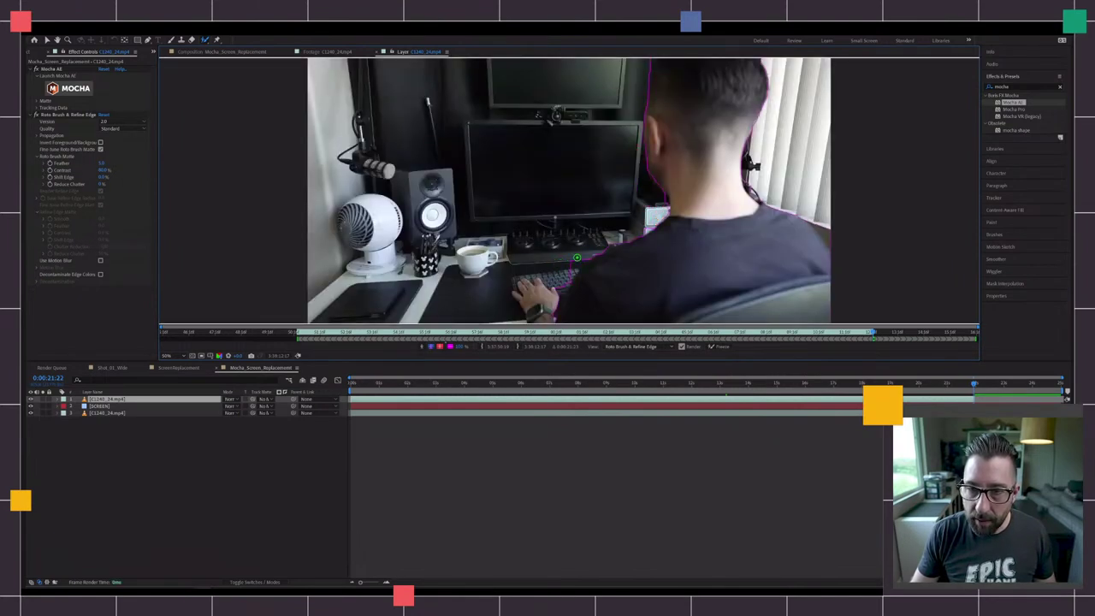
{"action": "left_click_drag", "start_coordinate": [664, 207], "coordinate": [649, 225]}
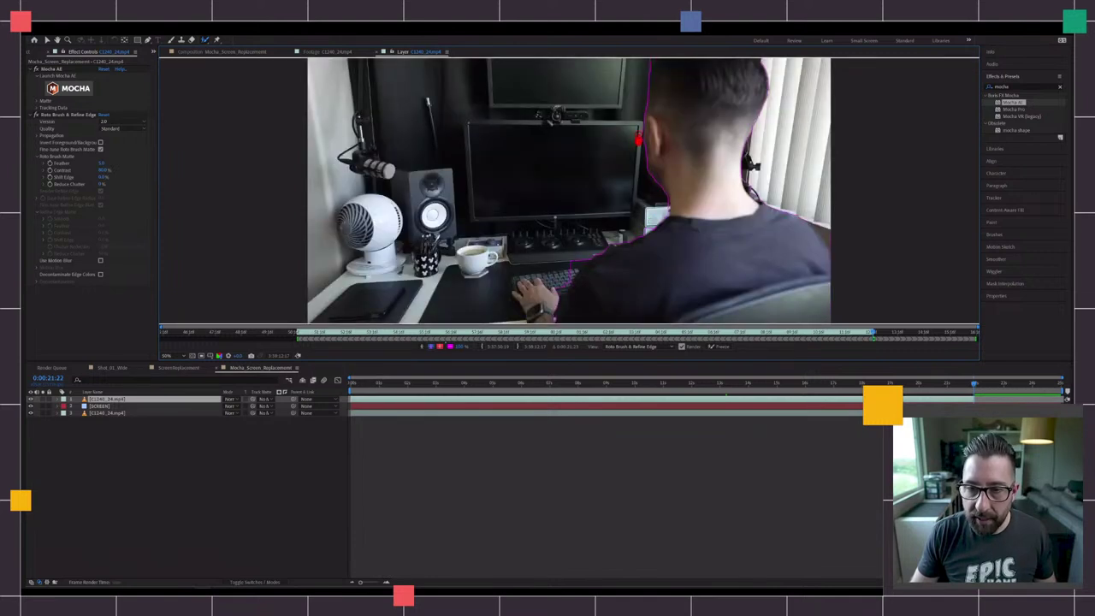
{"action": "left_click", "coordinate": [649, 230]}
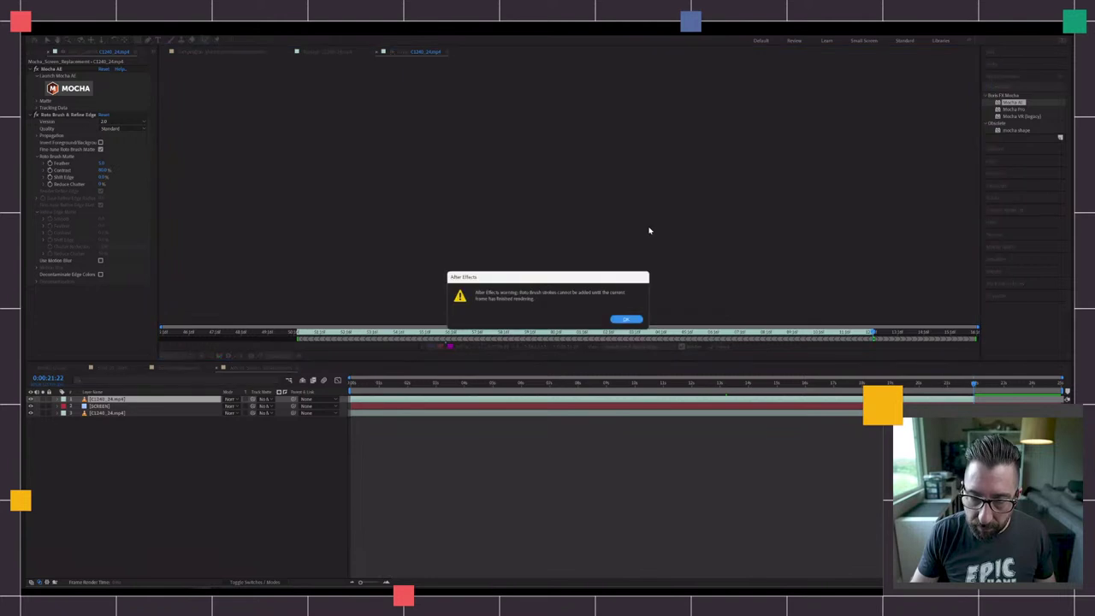
{"action": "left_click", "coordinate": [627, 318]}
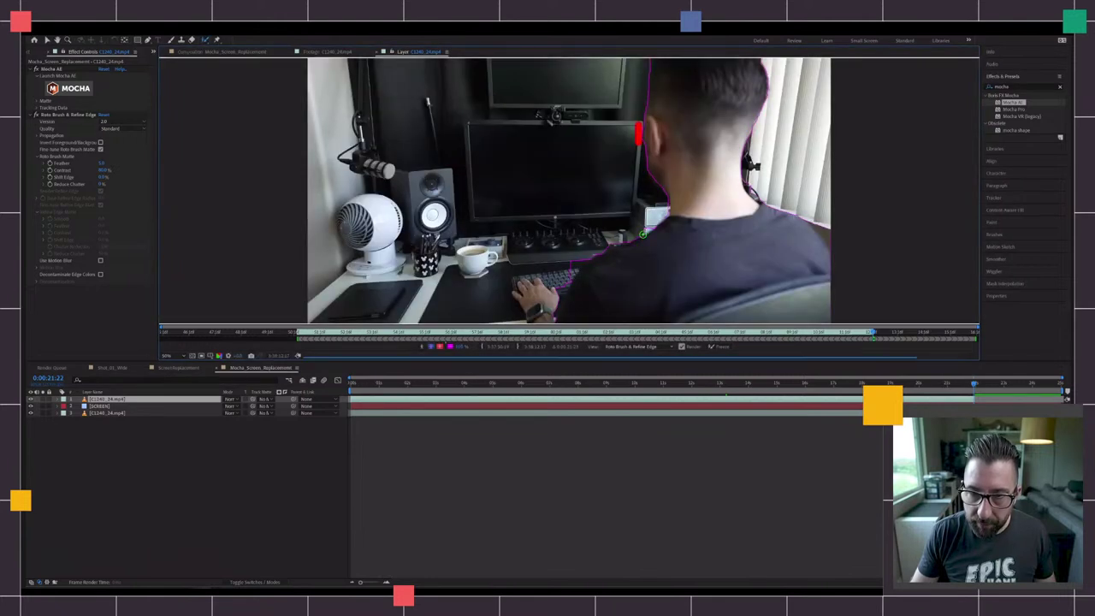
{"action": "left_click_drag", "start_coordinate": [652, 225], "coordinate": [569, 267]}
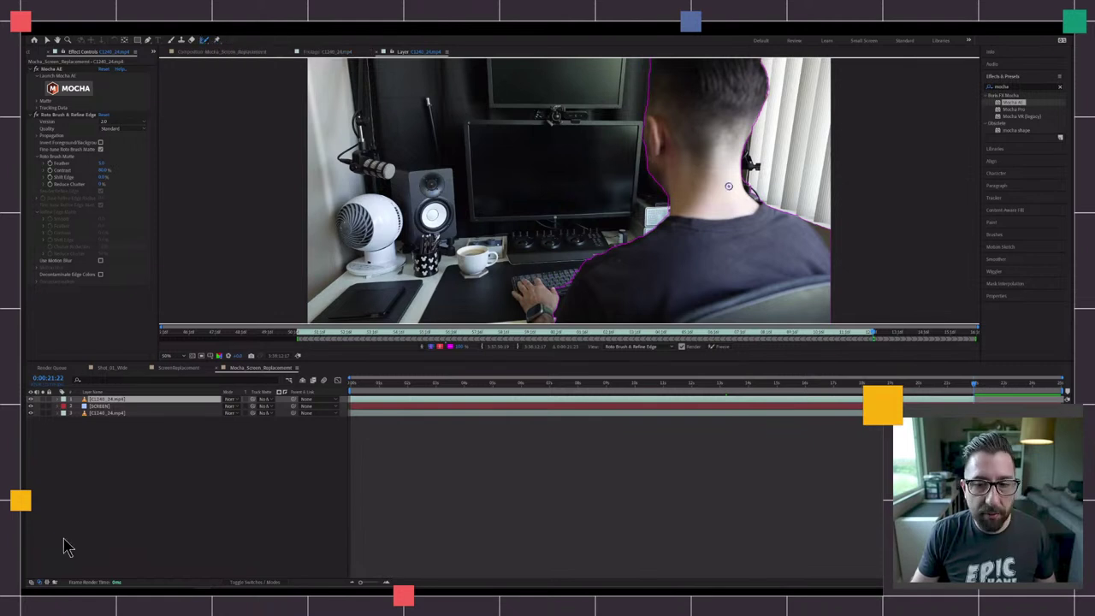
- Paint a Refine Edge stroke along the person's monitor-side outline from arm to head and propagate the matte back to 0:00:21:06
{"action": "mouse_move", "coordinate": [588, 259]}
{"action": "left_mouse_down"}
{"action": "mouse_move", "coordinate": [661, 227]}
{"action": "mouse_move", "coordinate": [670, 203]}
{"action": "mouse_move", "coordinate": [644, 142]}
{"action": "mouse_move", "coordinate": [650, 62]}
{"action": "left_mouse_up"}
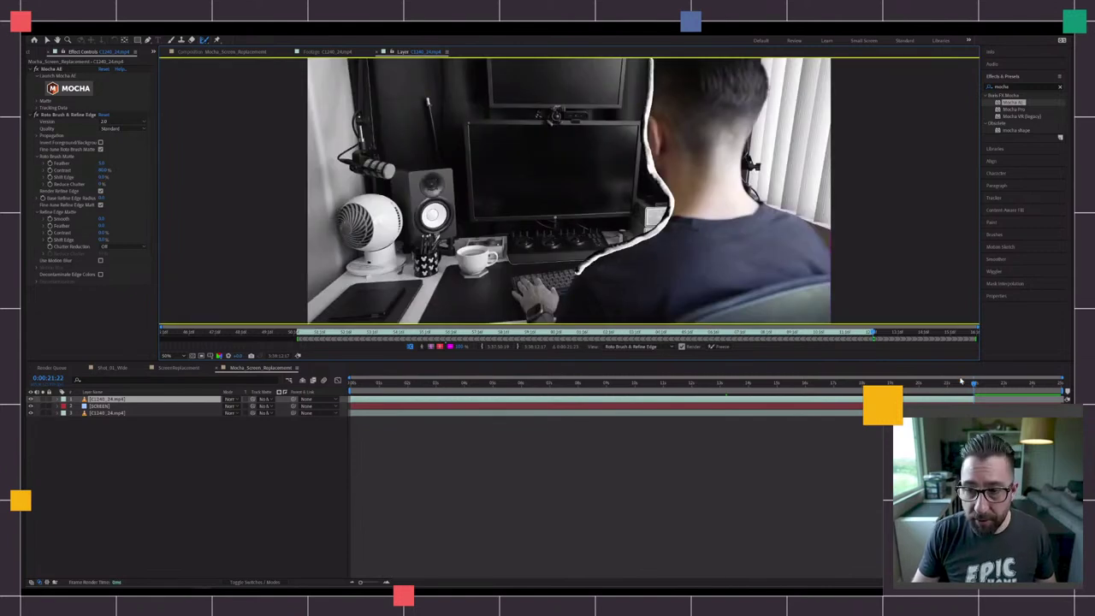
{"action": "left_click", "coordinate": [955, 385]}
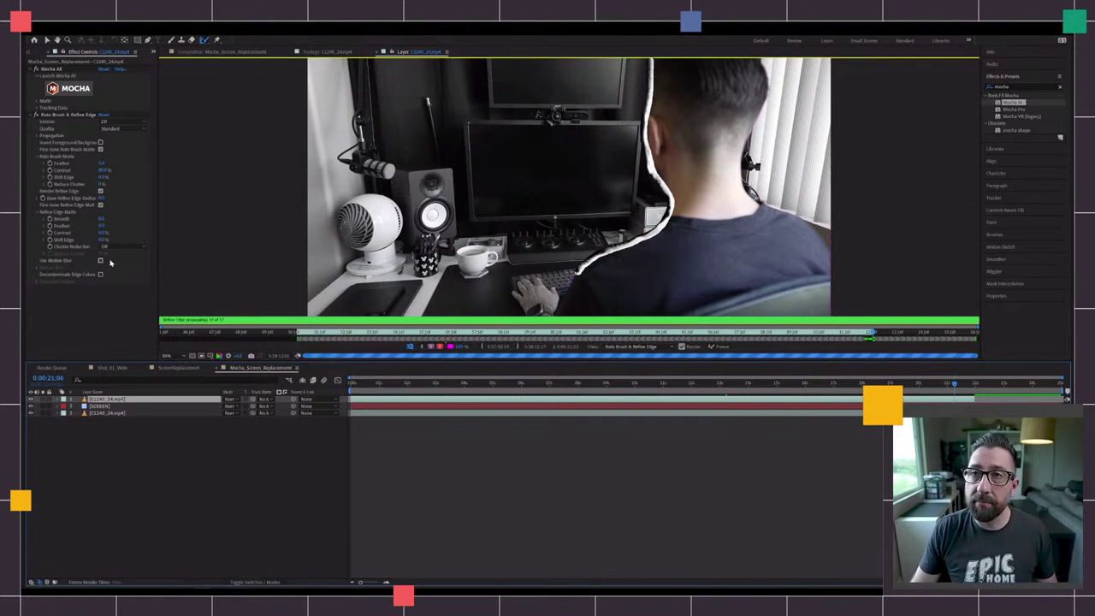
- Switch to VLC and play Shot_01_Wide.mp4 to examine the finished screen replacement behind the person, and minimize the player
{"action": "left_click", "coordinate": [271, 585]}
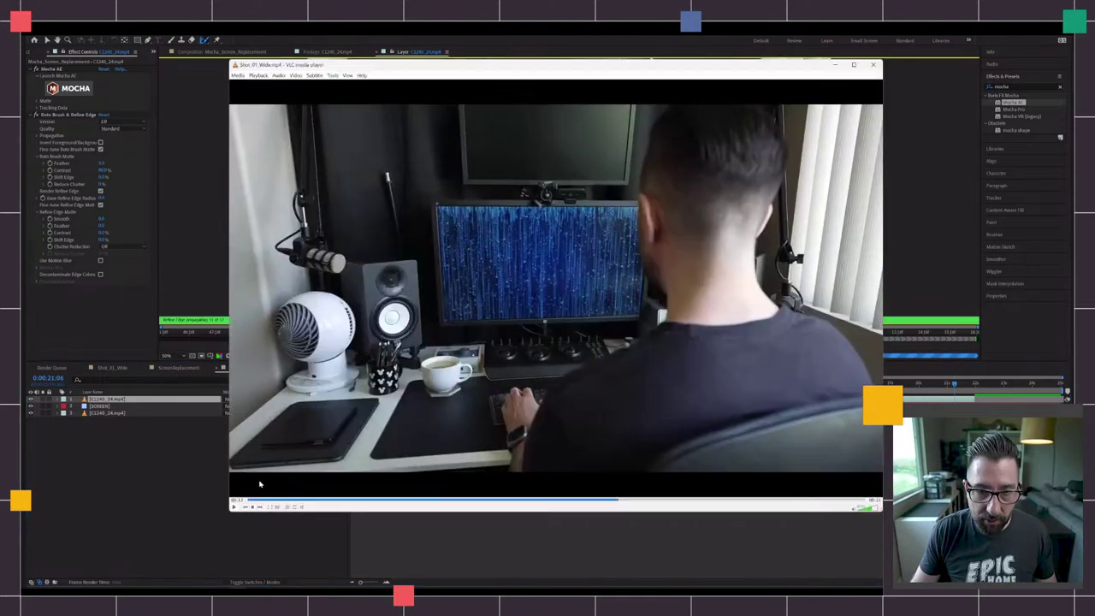
{"action": "left_click", "coordinate": [234, 507]}
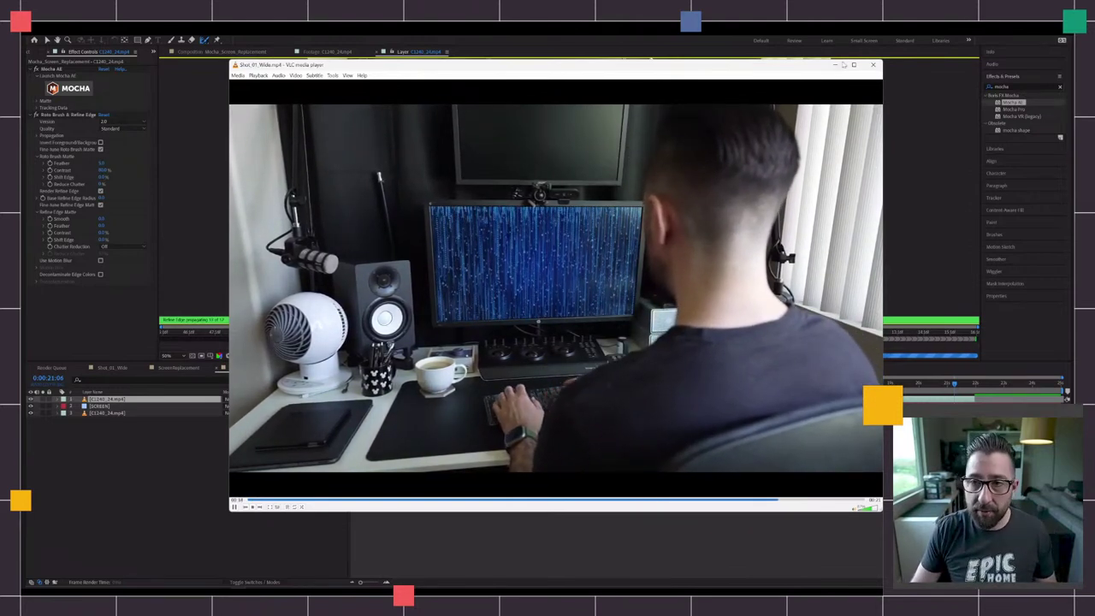
{"action": "left_click", "coordinate": [834, 65]}
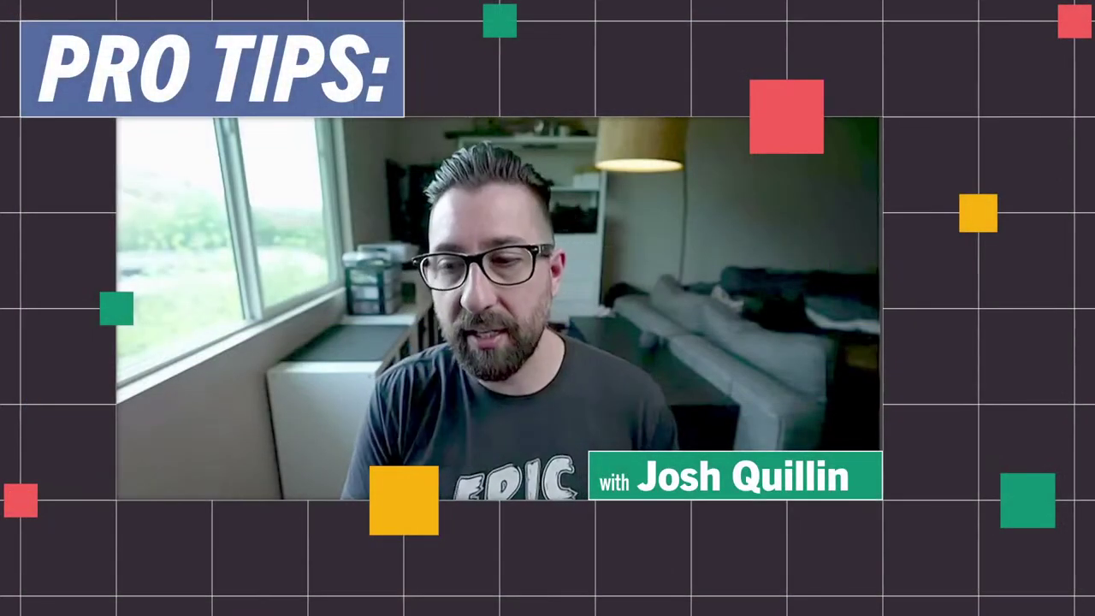